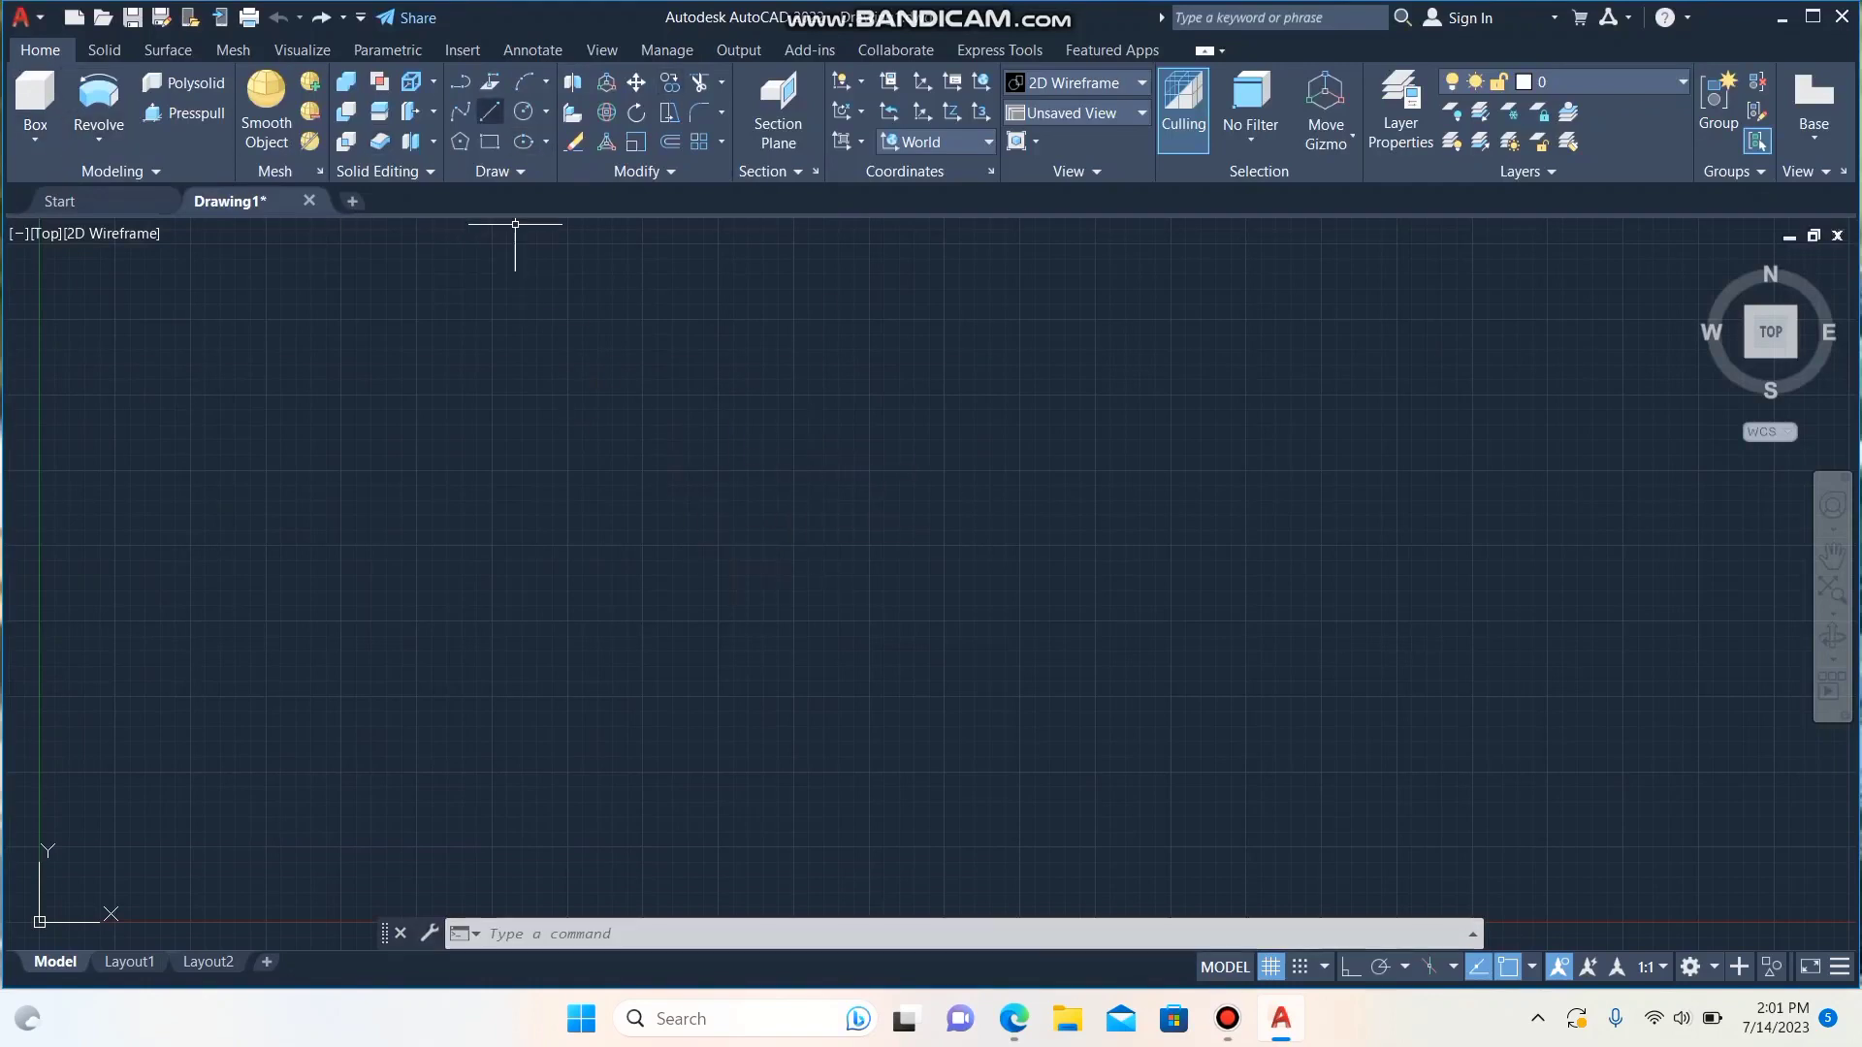
- Draw the profile's 10-unit horizontal base line from a picked start point
{"action": "left_click", "coordinate": [490, 111]}
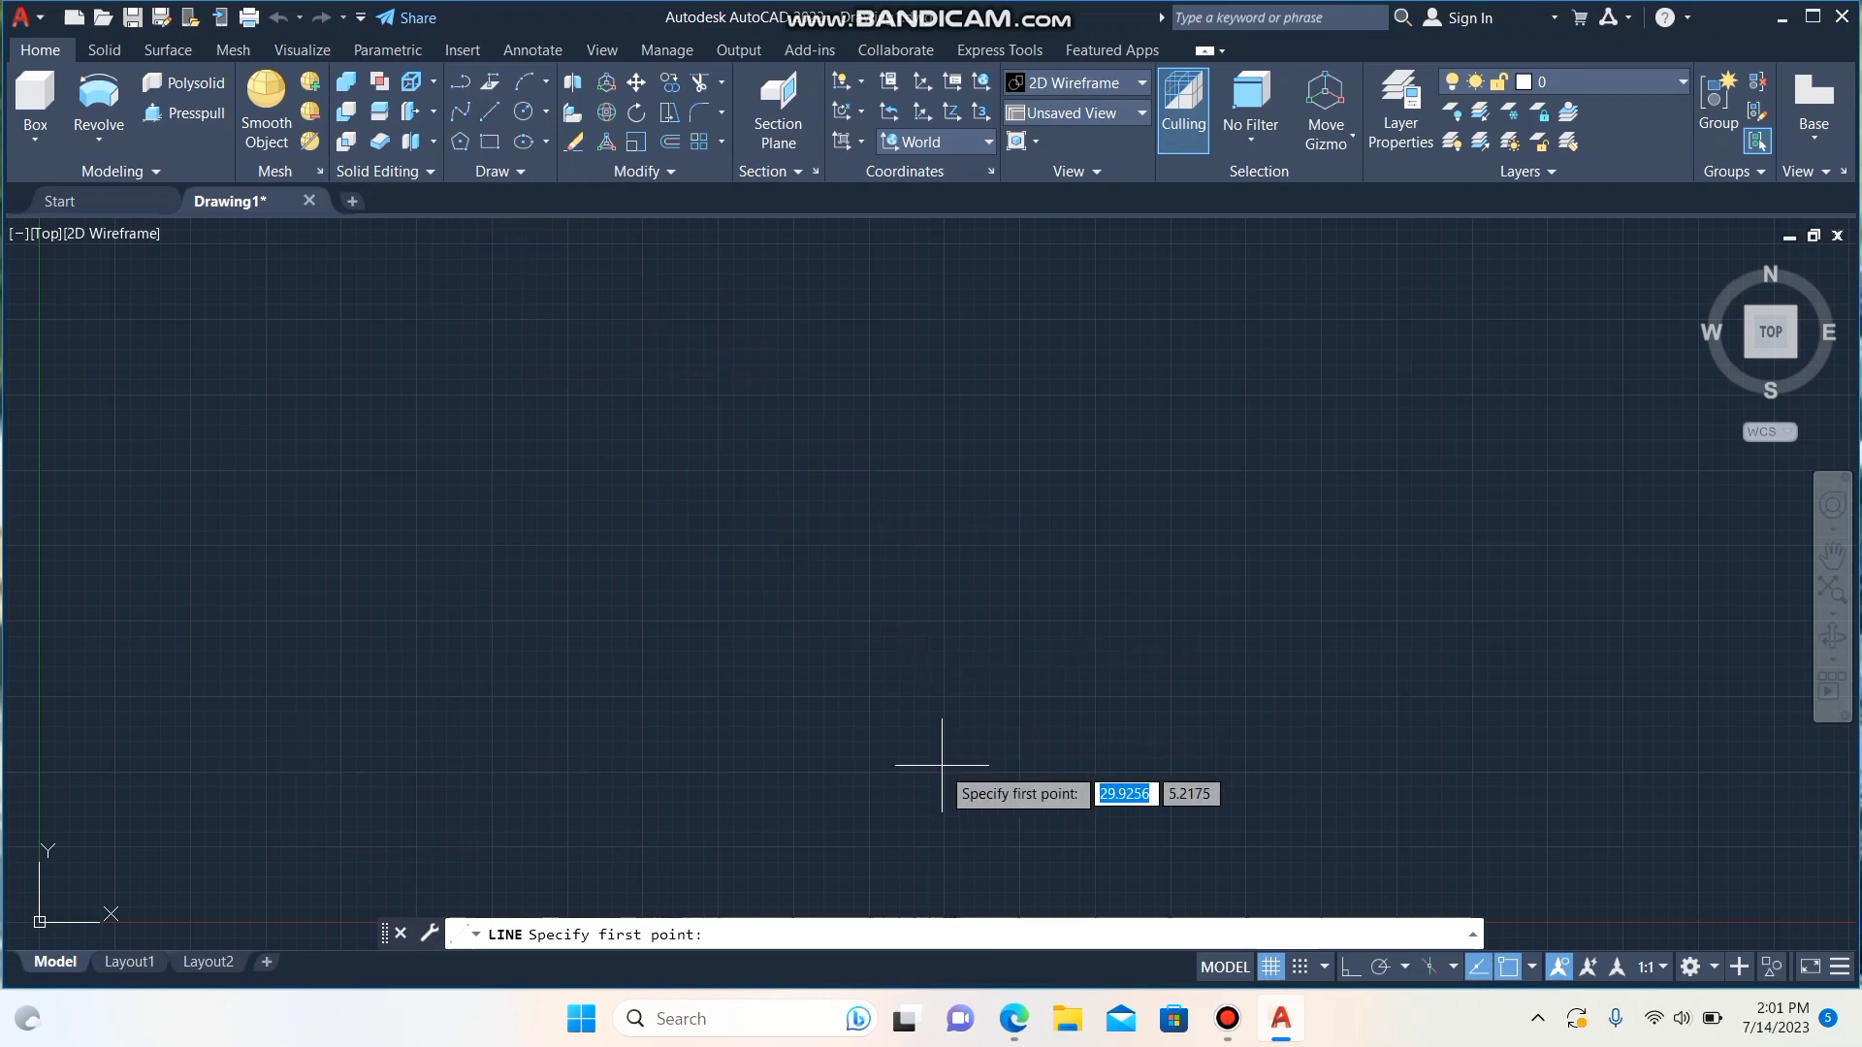
{"action": "left_click", "coordinate": [870, 852]}
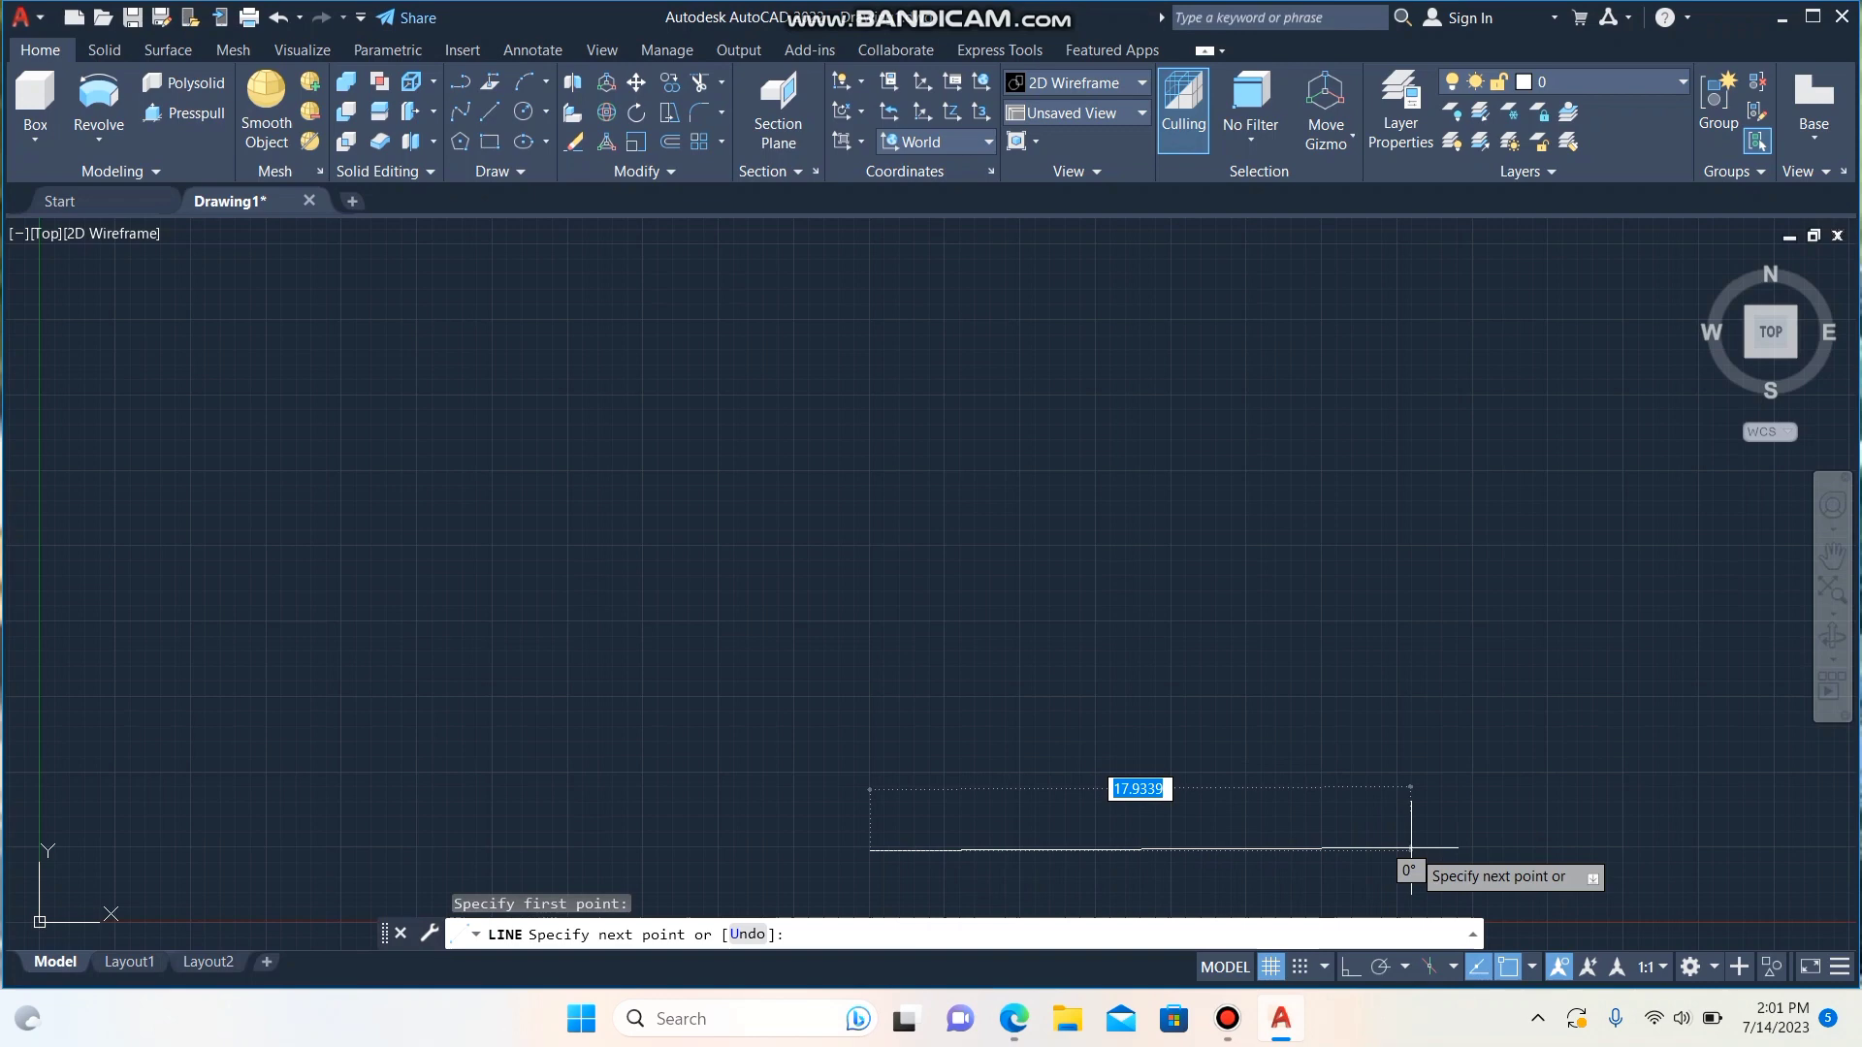
{"action": "type", "text": "10"}
{"action": "key", "text": "Return"}
{"action": "type", "text": "5"}
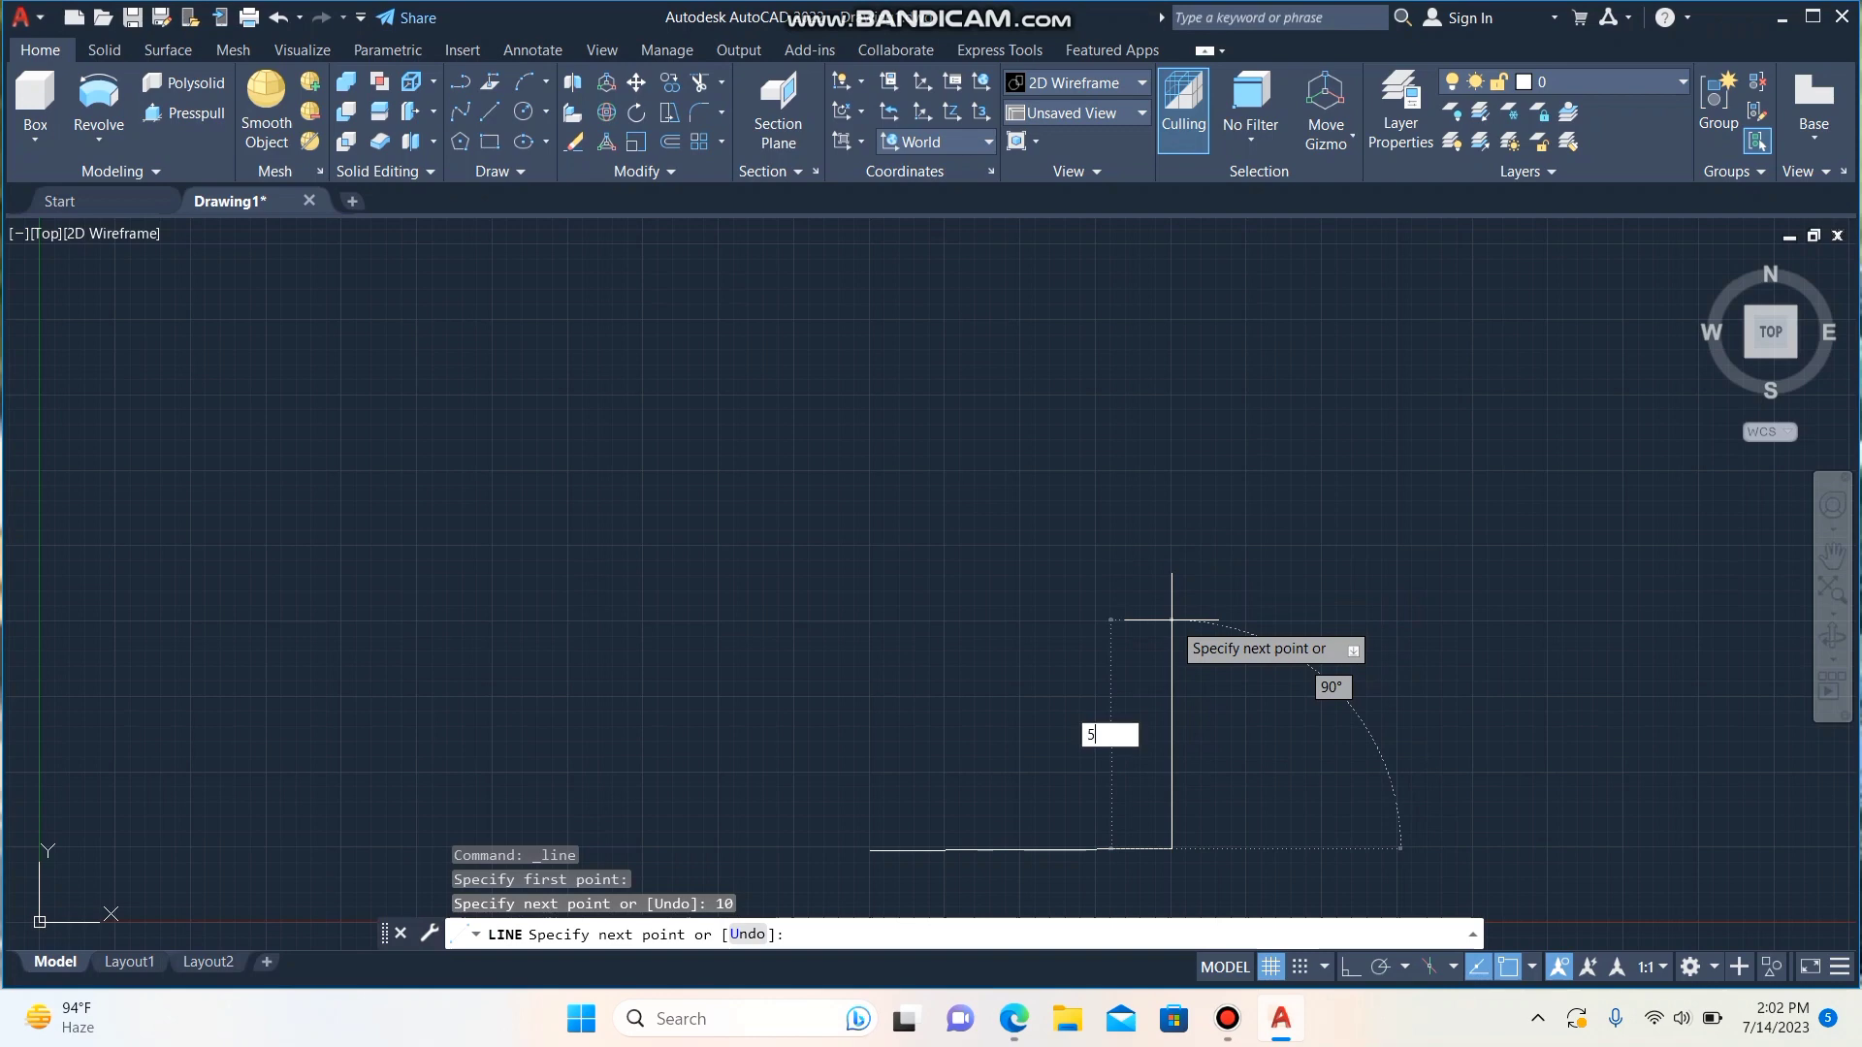
- With Ortho on, draw the 5-unit vertical side and a 0.5 notch: left, up, right
{"action": "key", "text": "Return"}
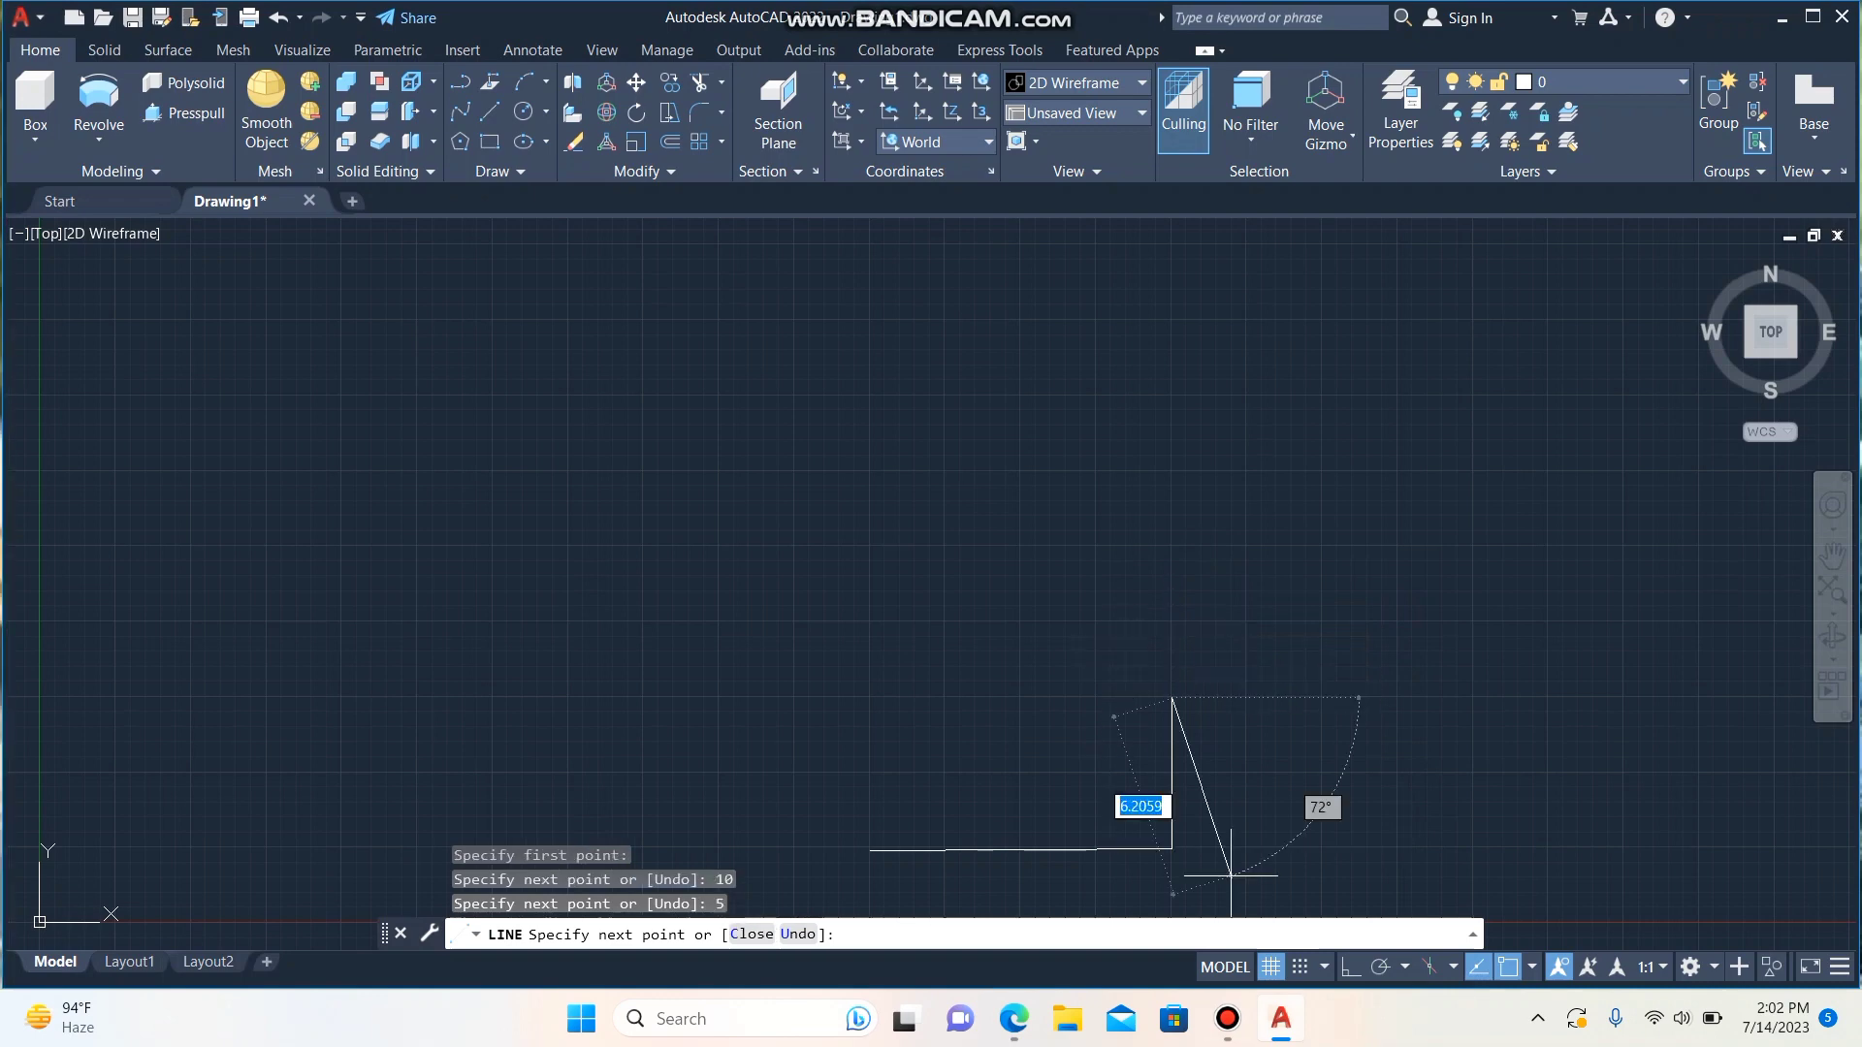
{"action": "key", "text": "F8"}
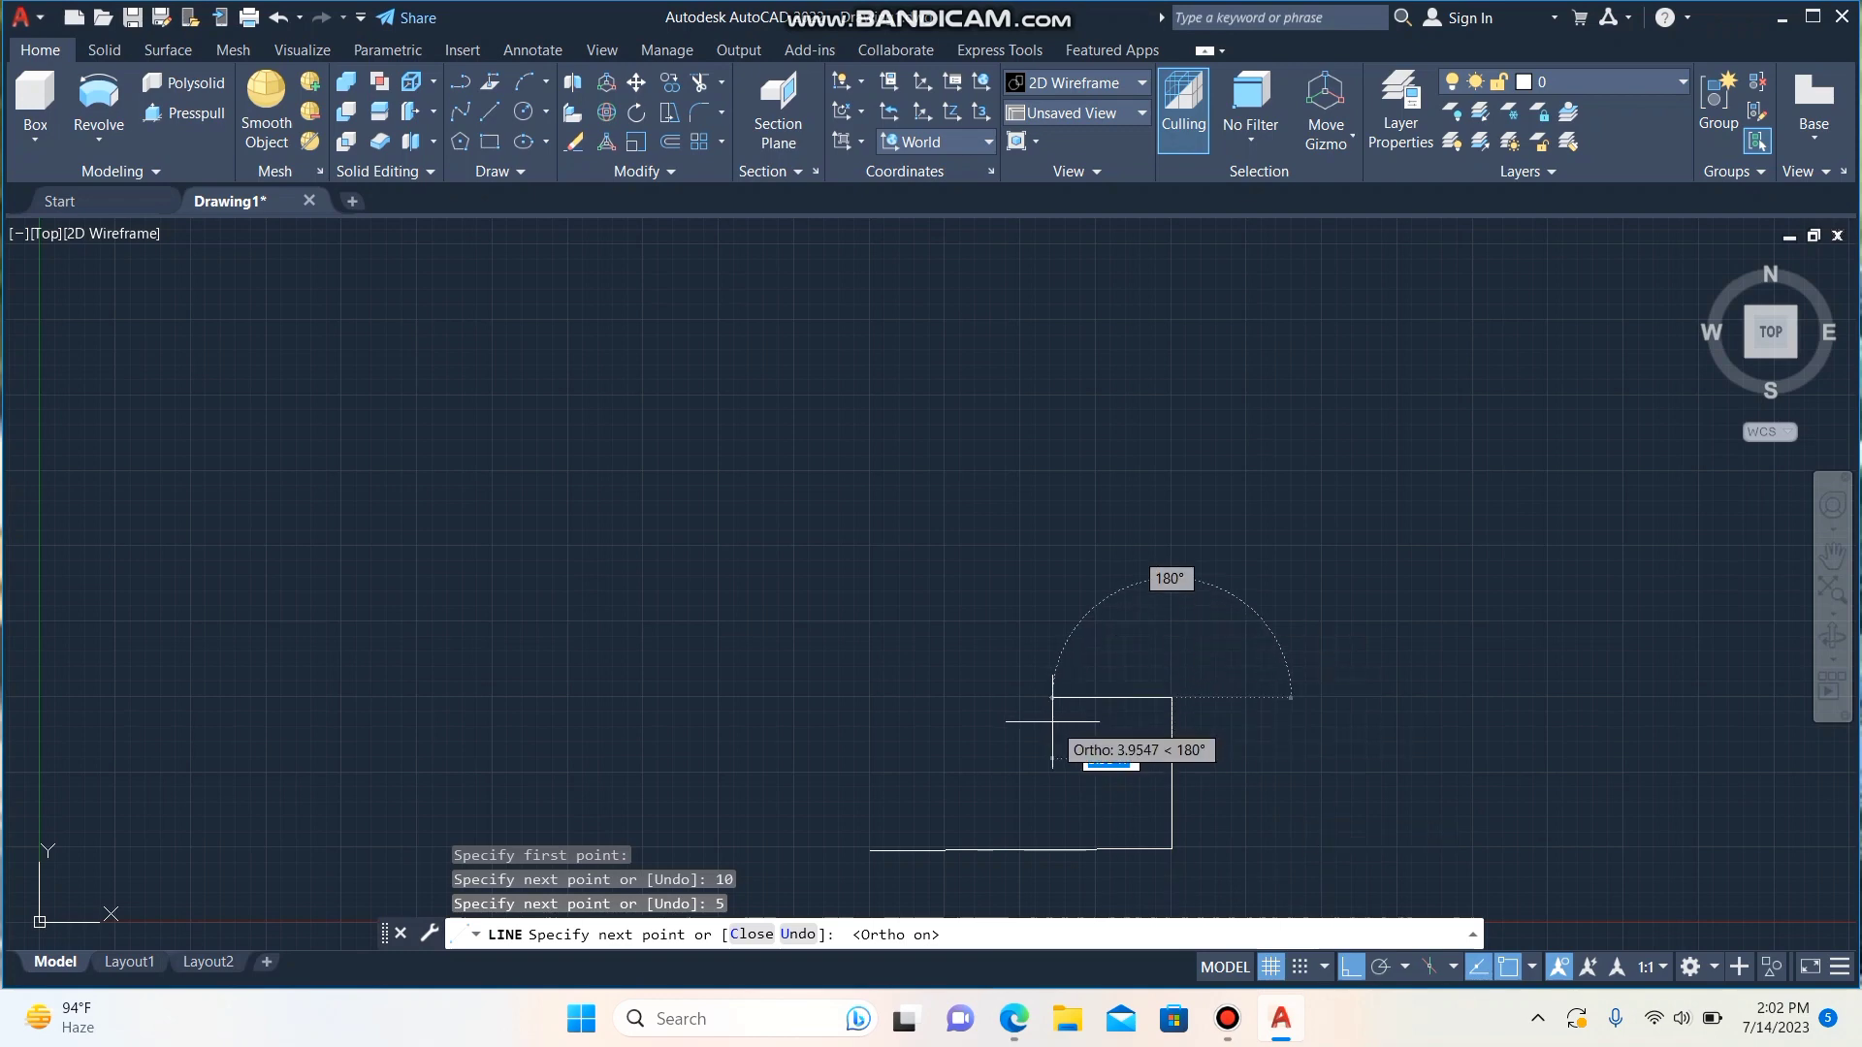
{"action": "key", "text": "BackSpace"}
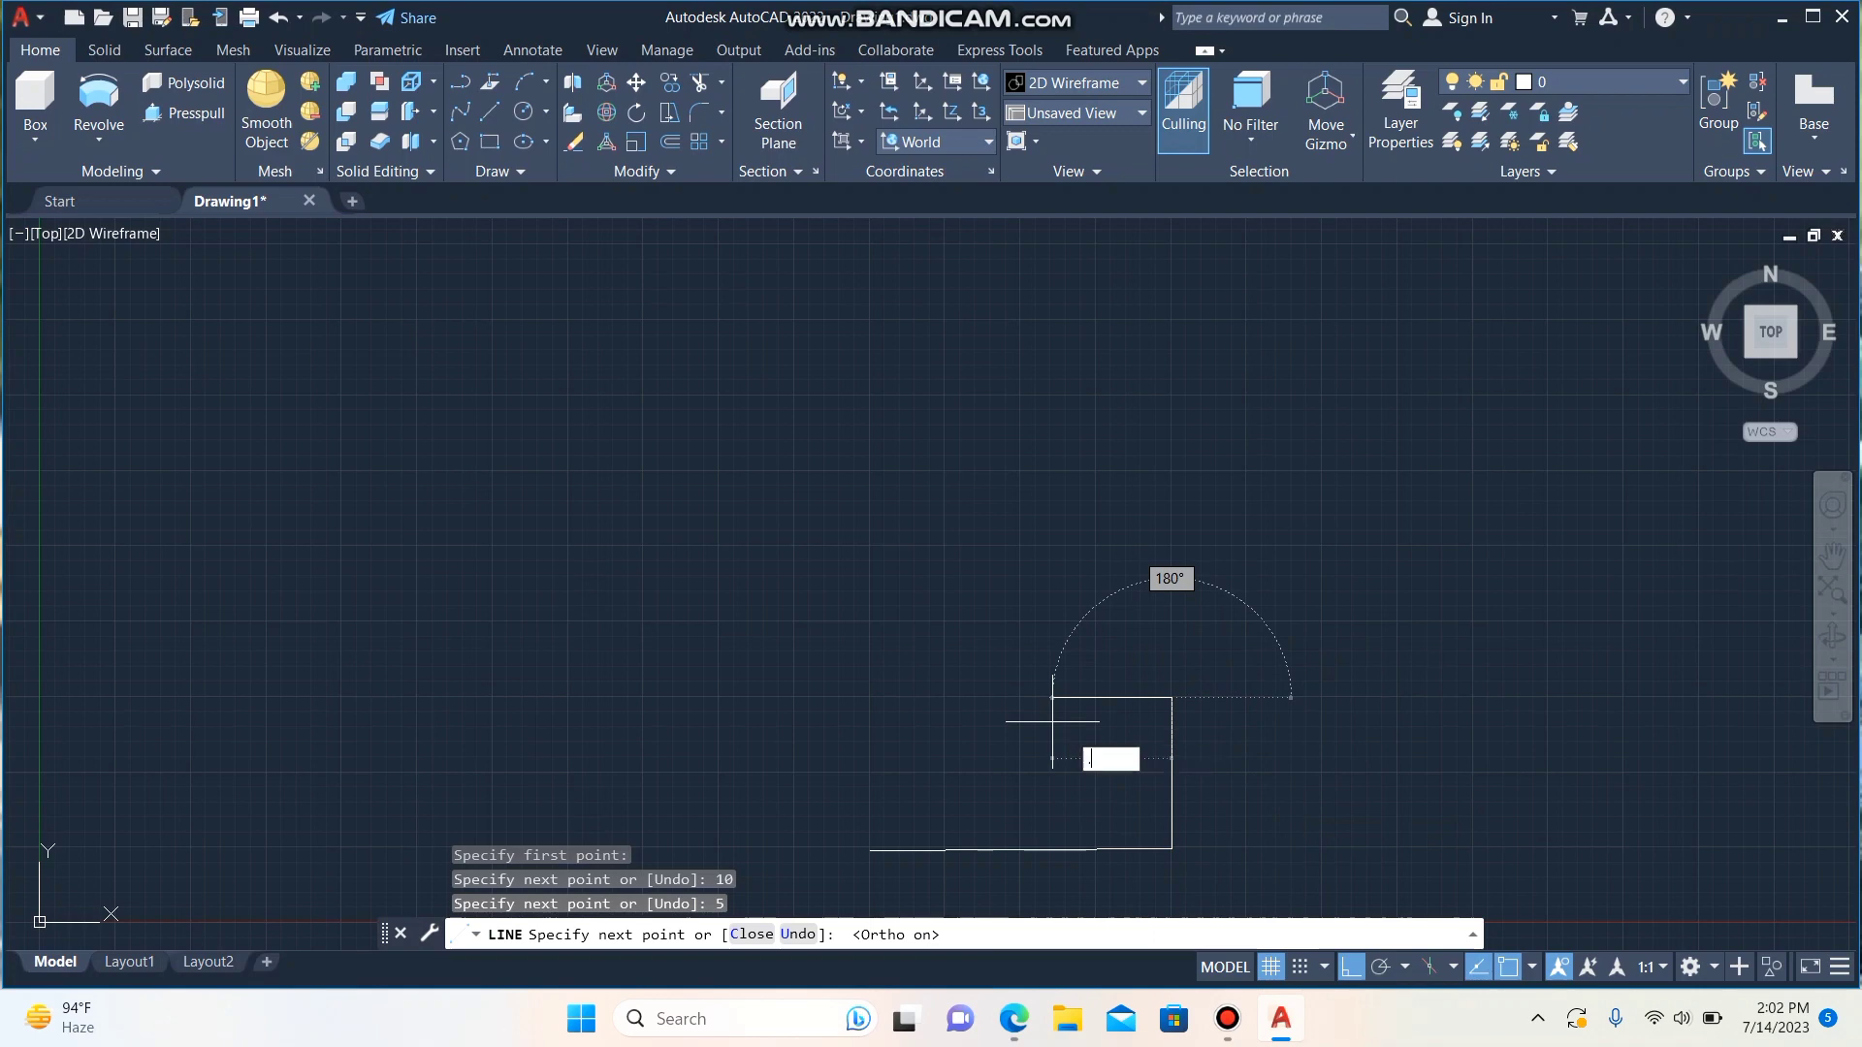
{"action": "key", "text": "Return"}
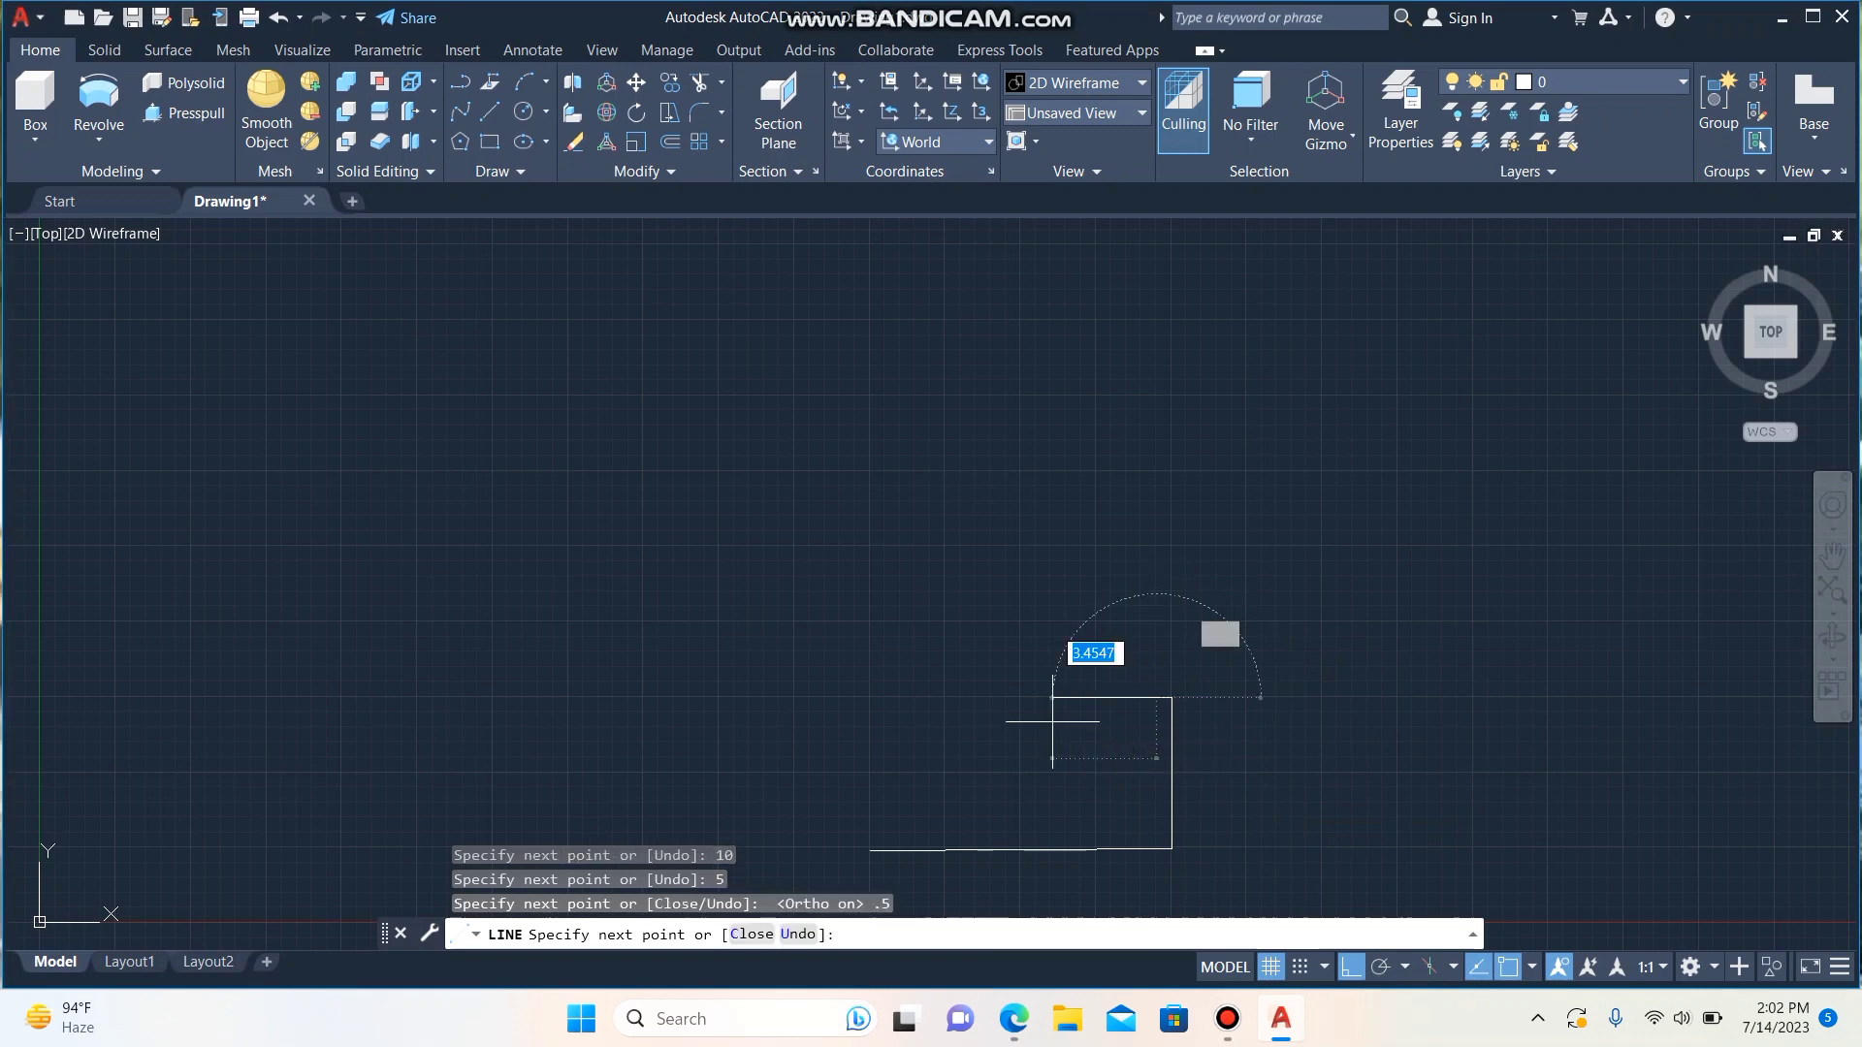
{"action": "type", "text": ".5"}
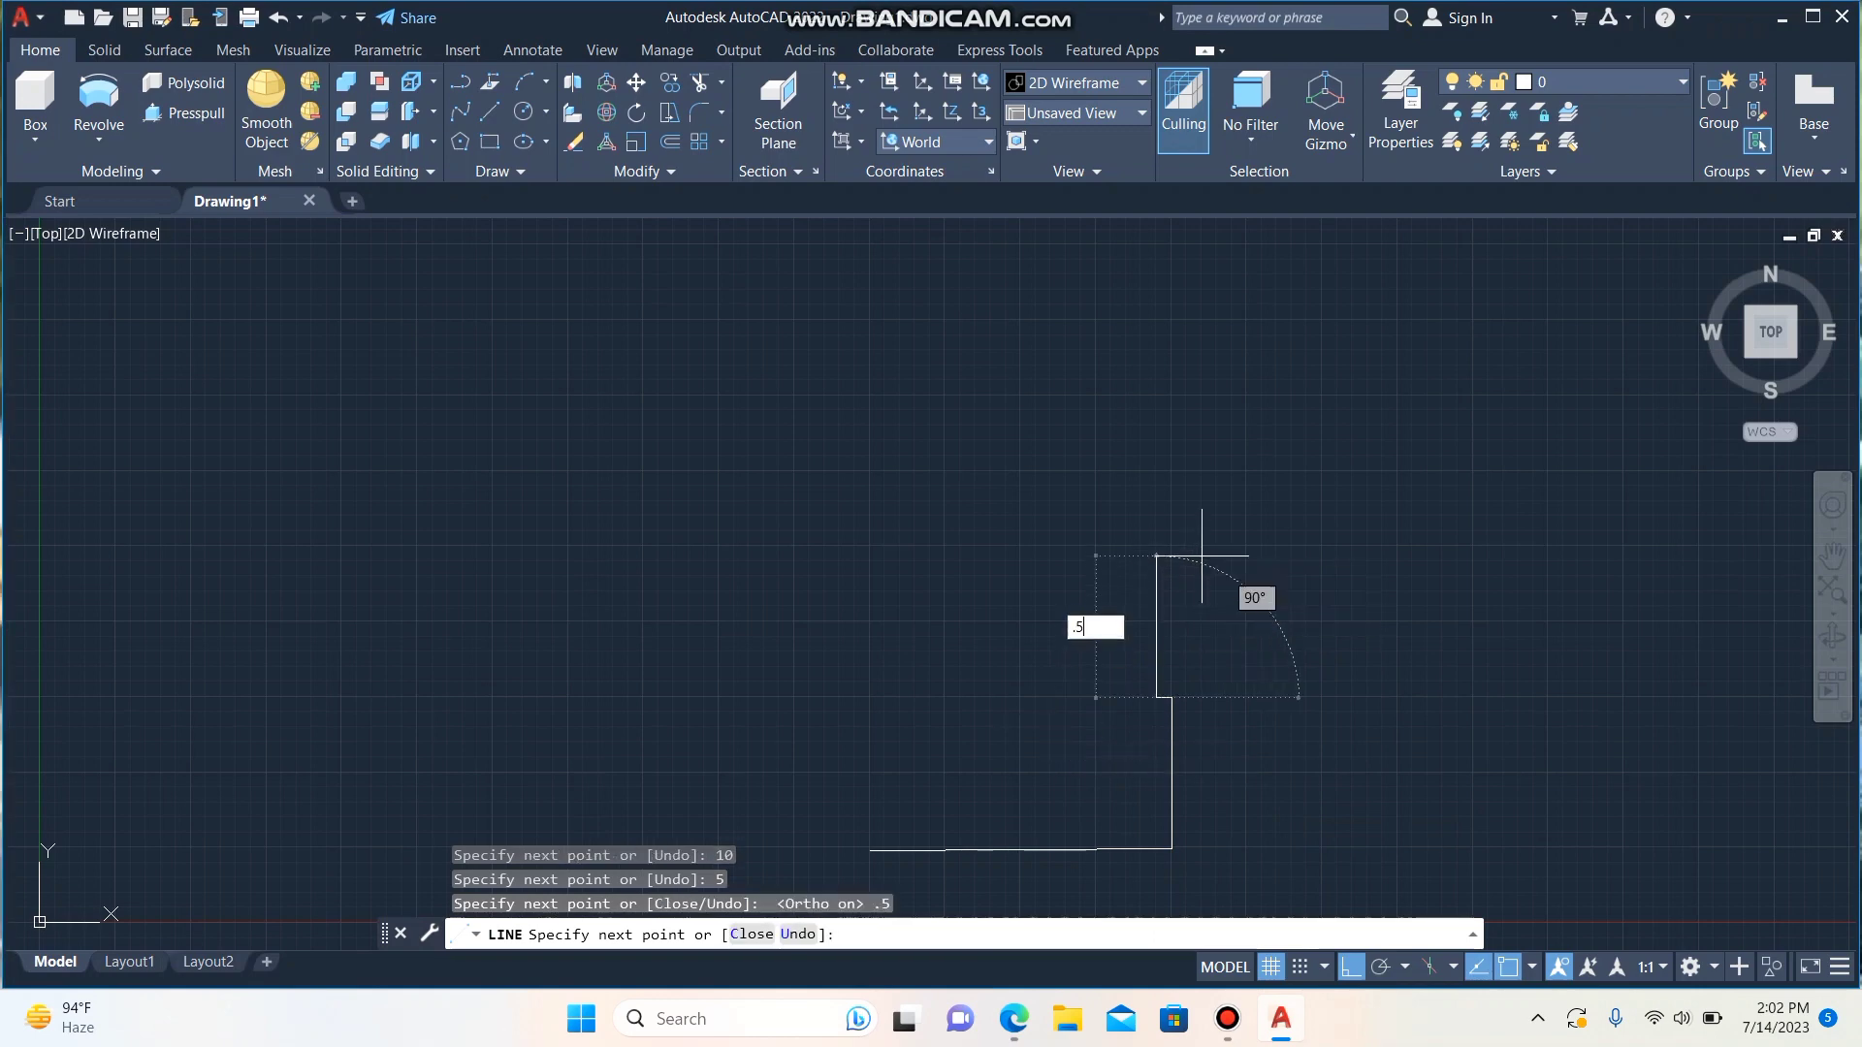
{"action": "key", "text": "Return"}
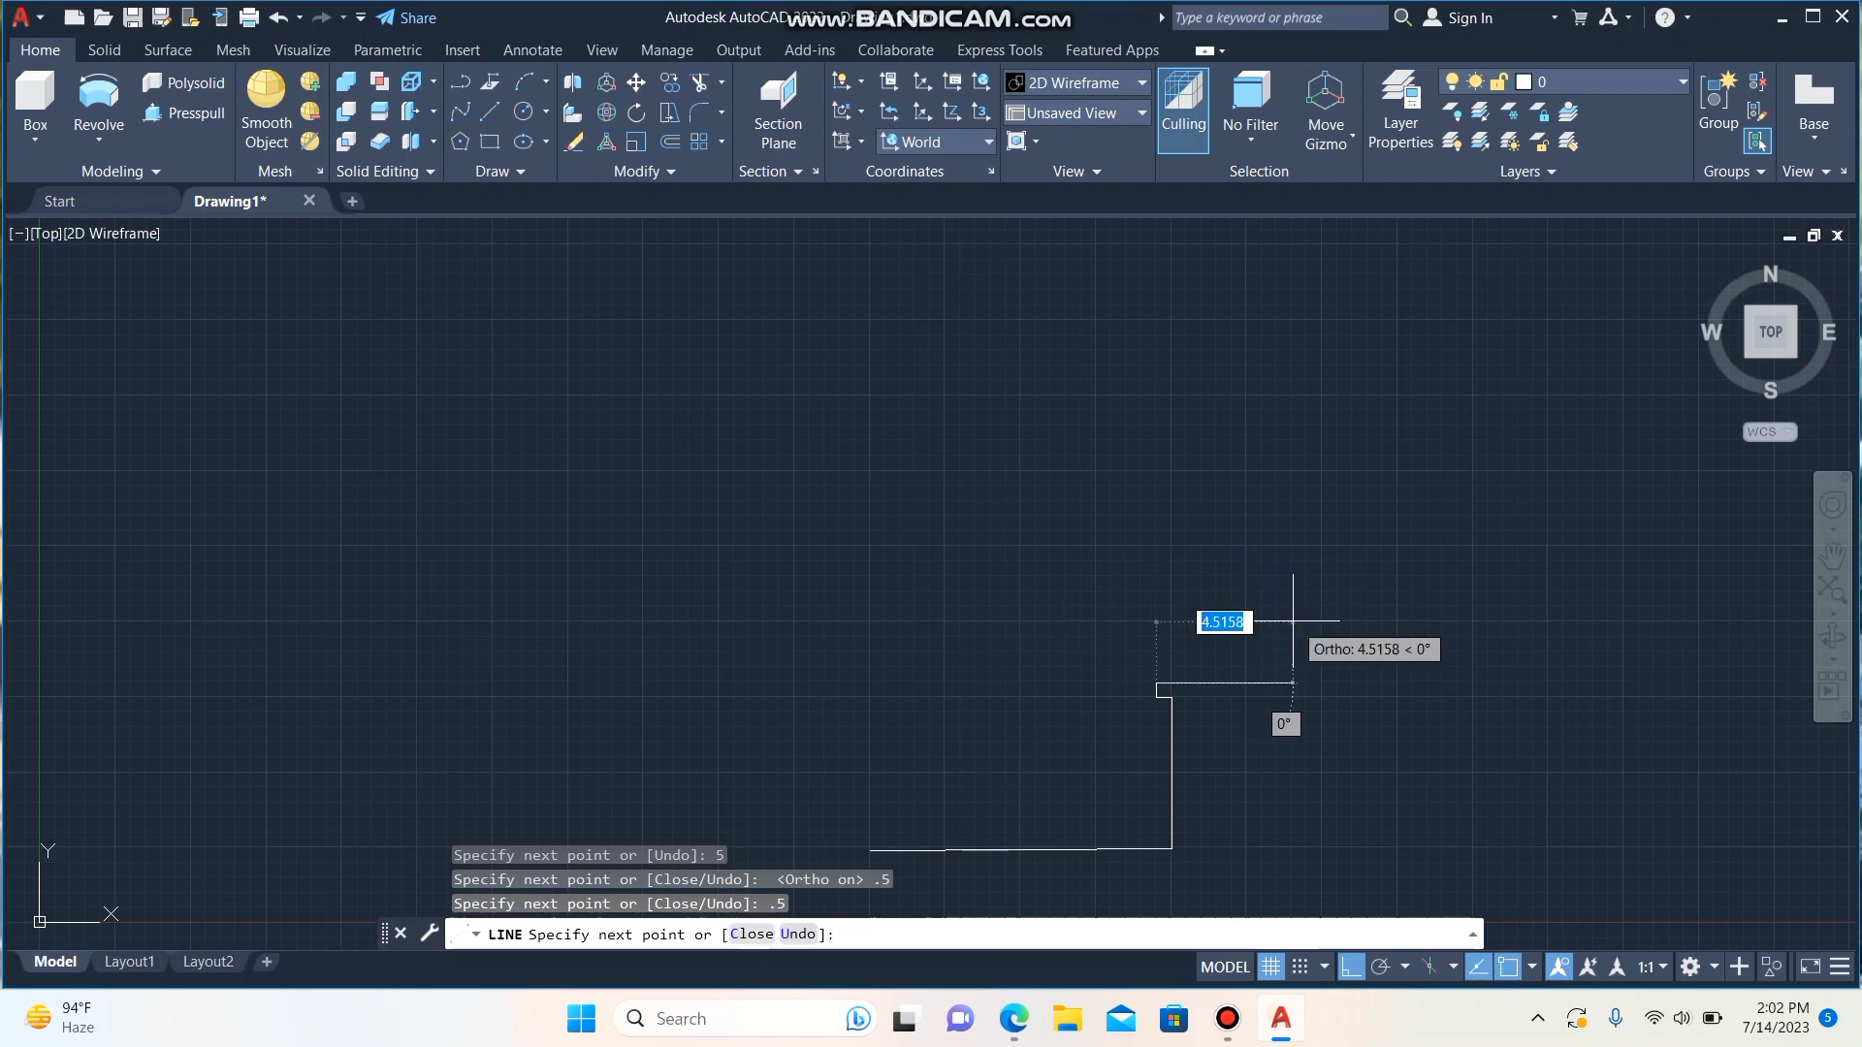
{"action": "type", "text": ".5"}
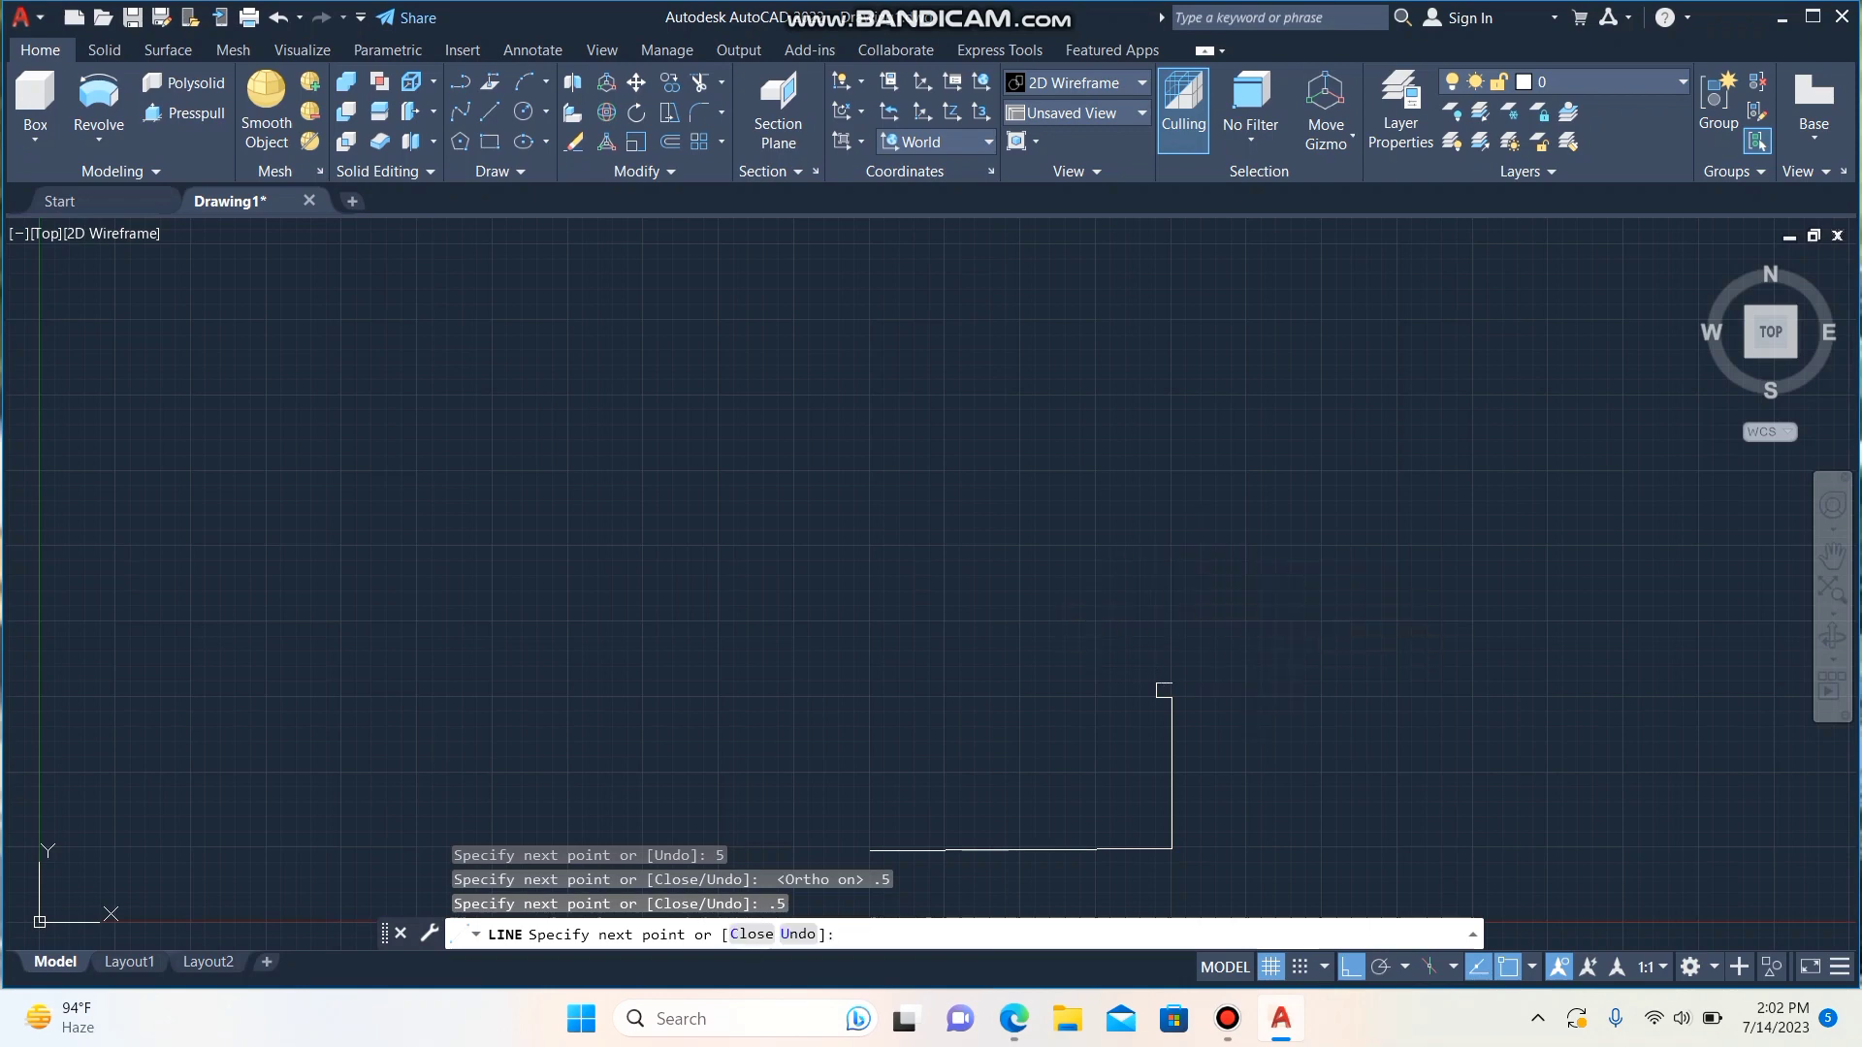
{"action": "key", "text": "Return"}
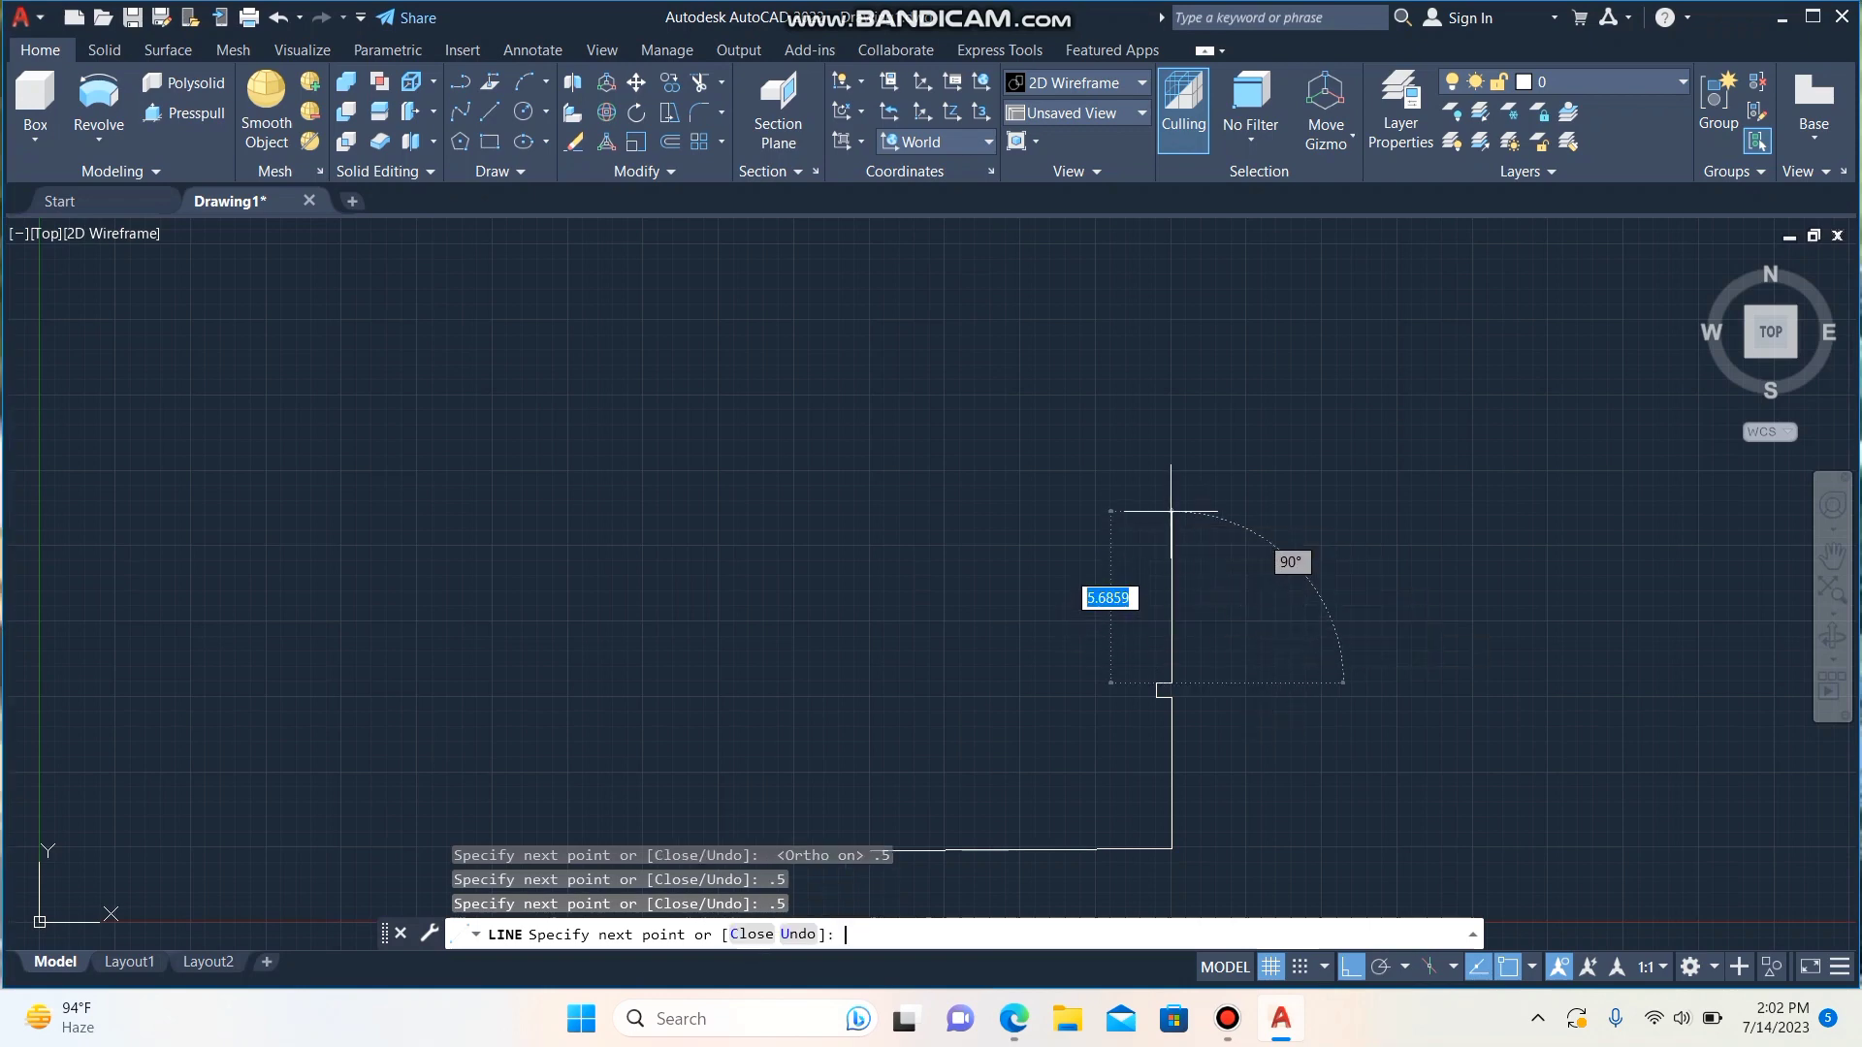
{"action": "key", "text": "Return"}
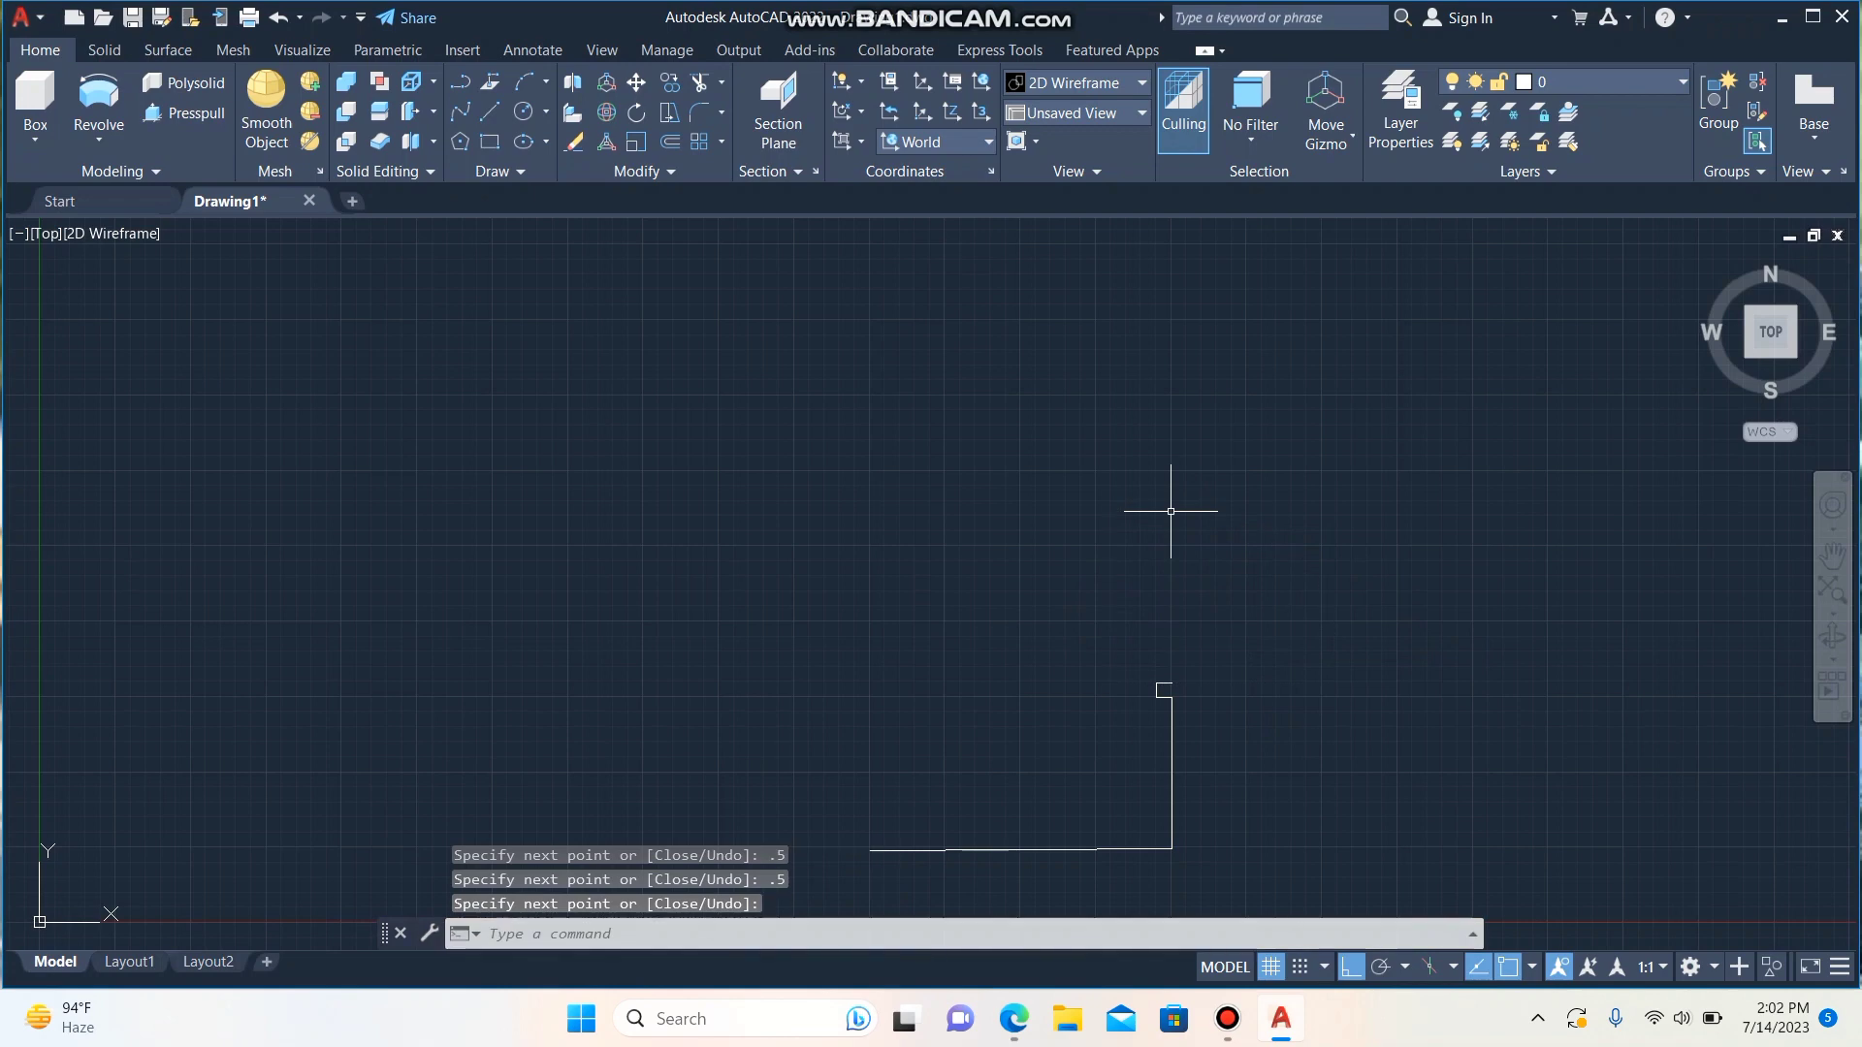
{"action": "key", "text": "Return"}
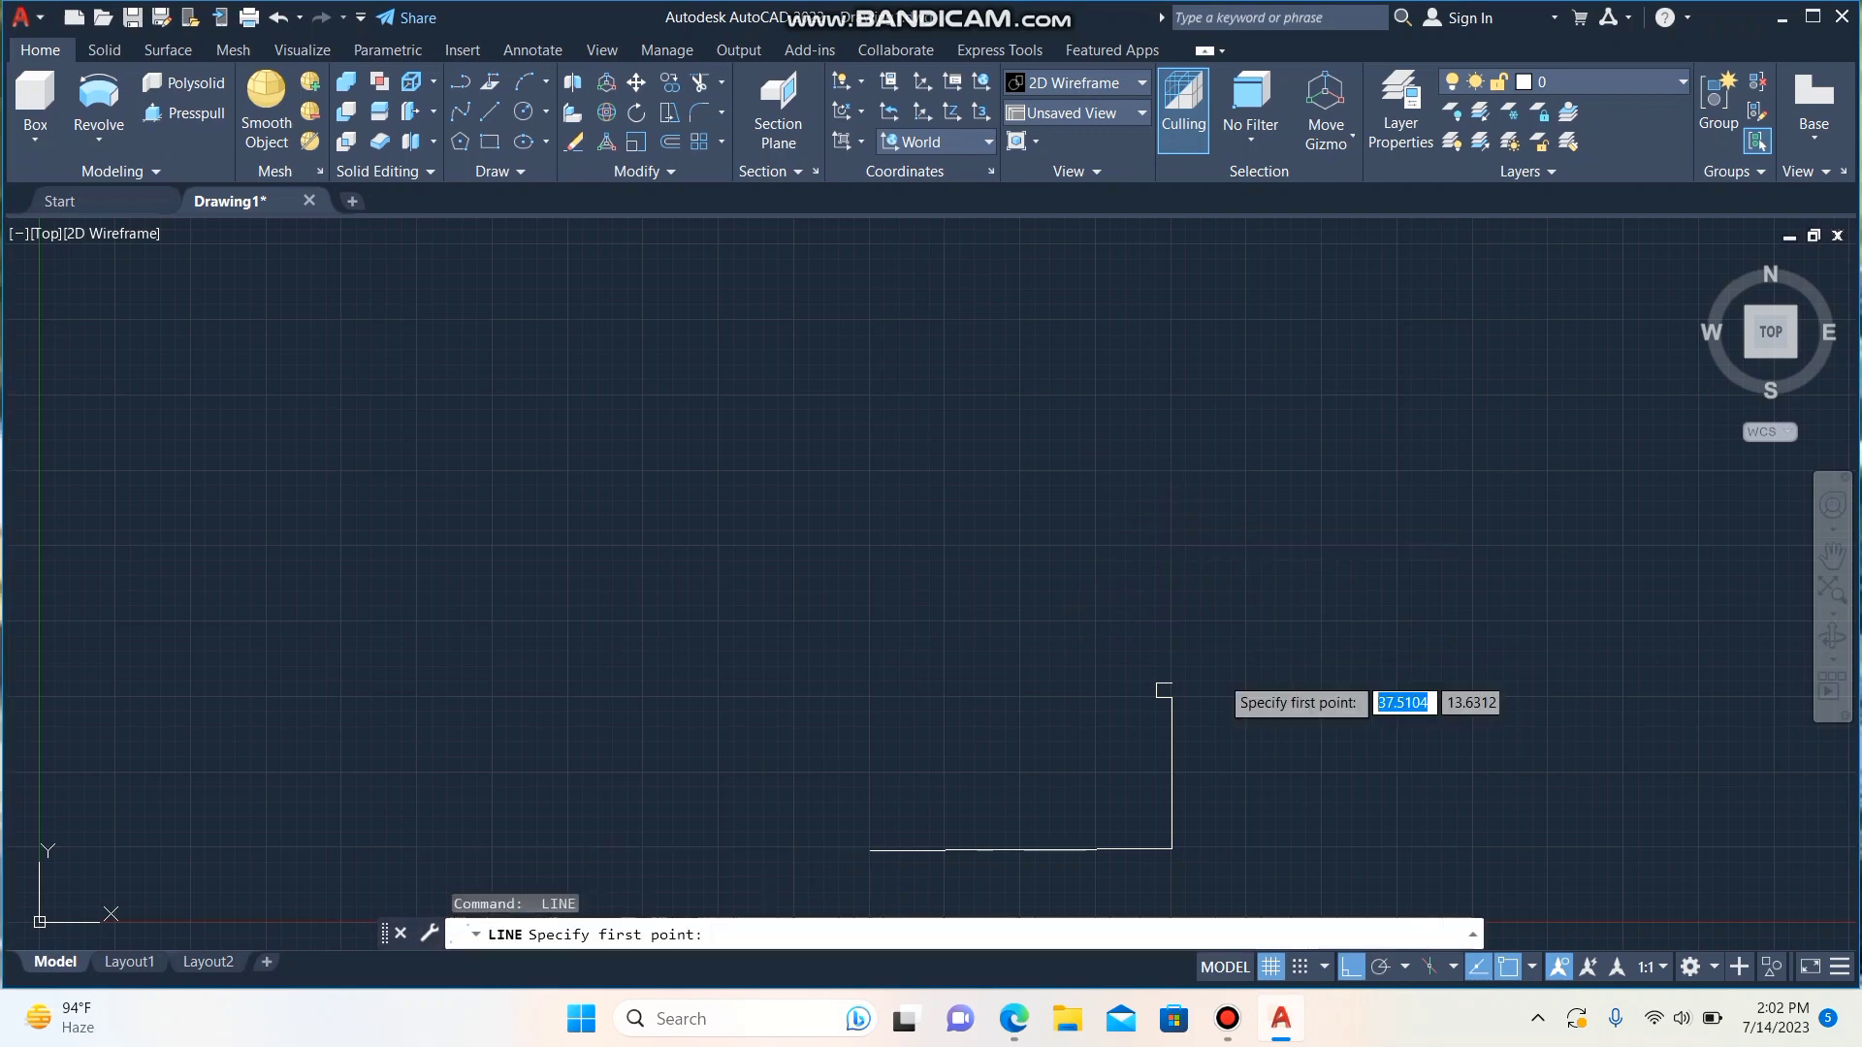
- From the groove endpoint, draw 0.5 up, 0.5 left, 0.5 up and 0.5 right
{"action": "left_click", "coordinate": [1172, 683]}
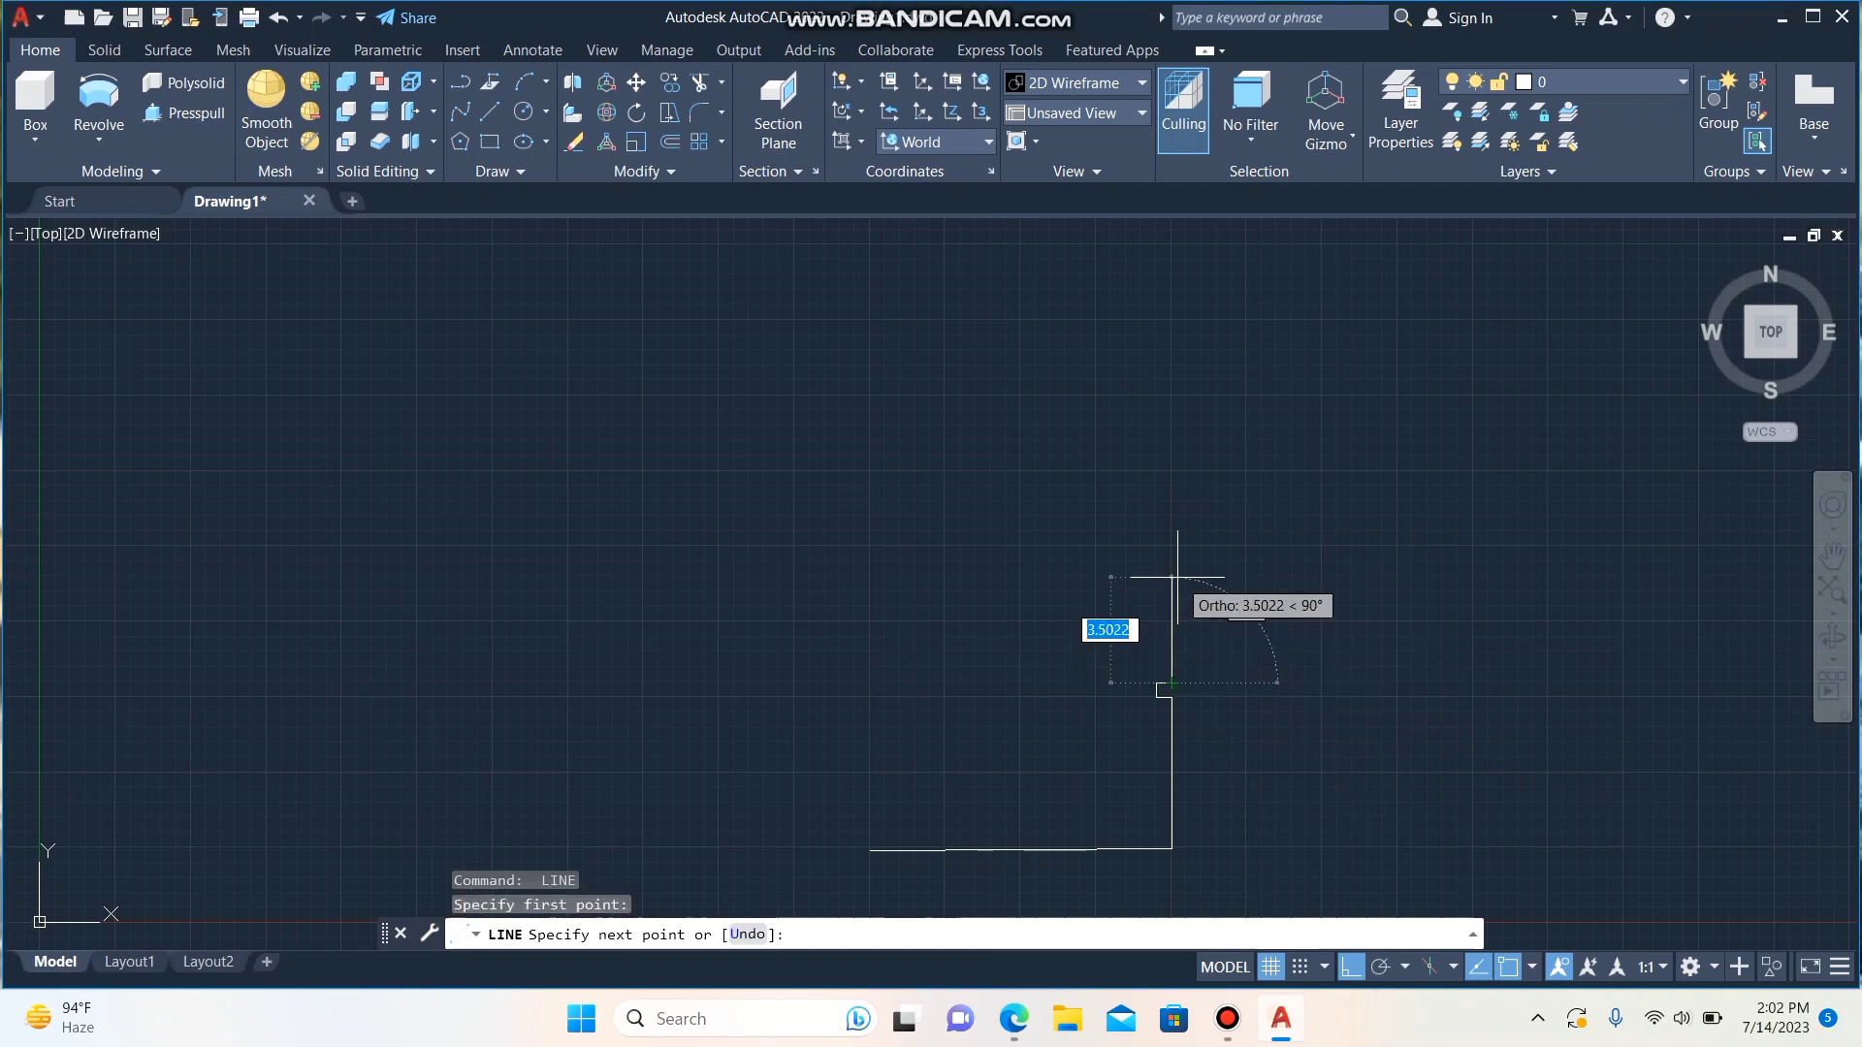
{"action": "type", "text": ".5"}
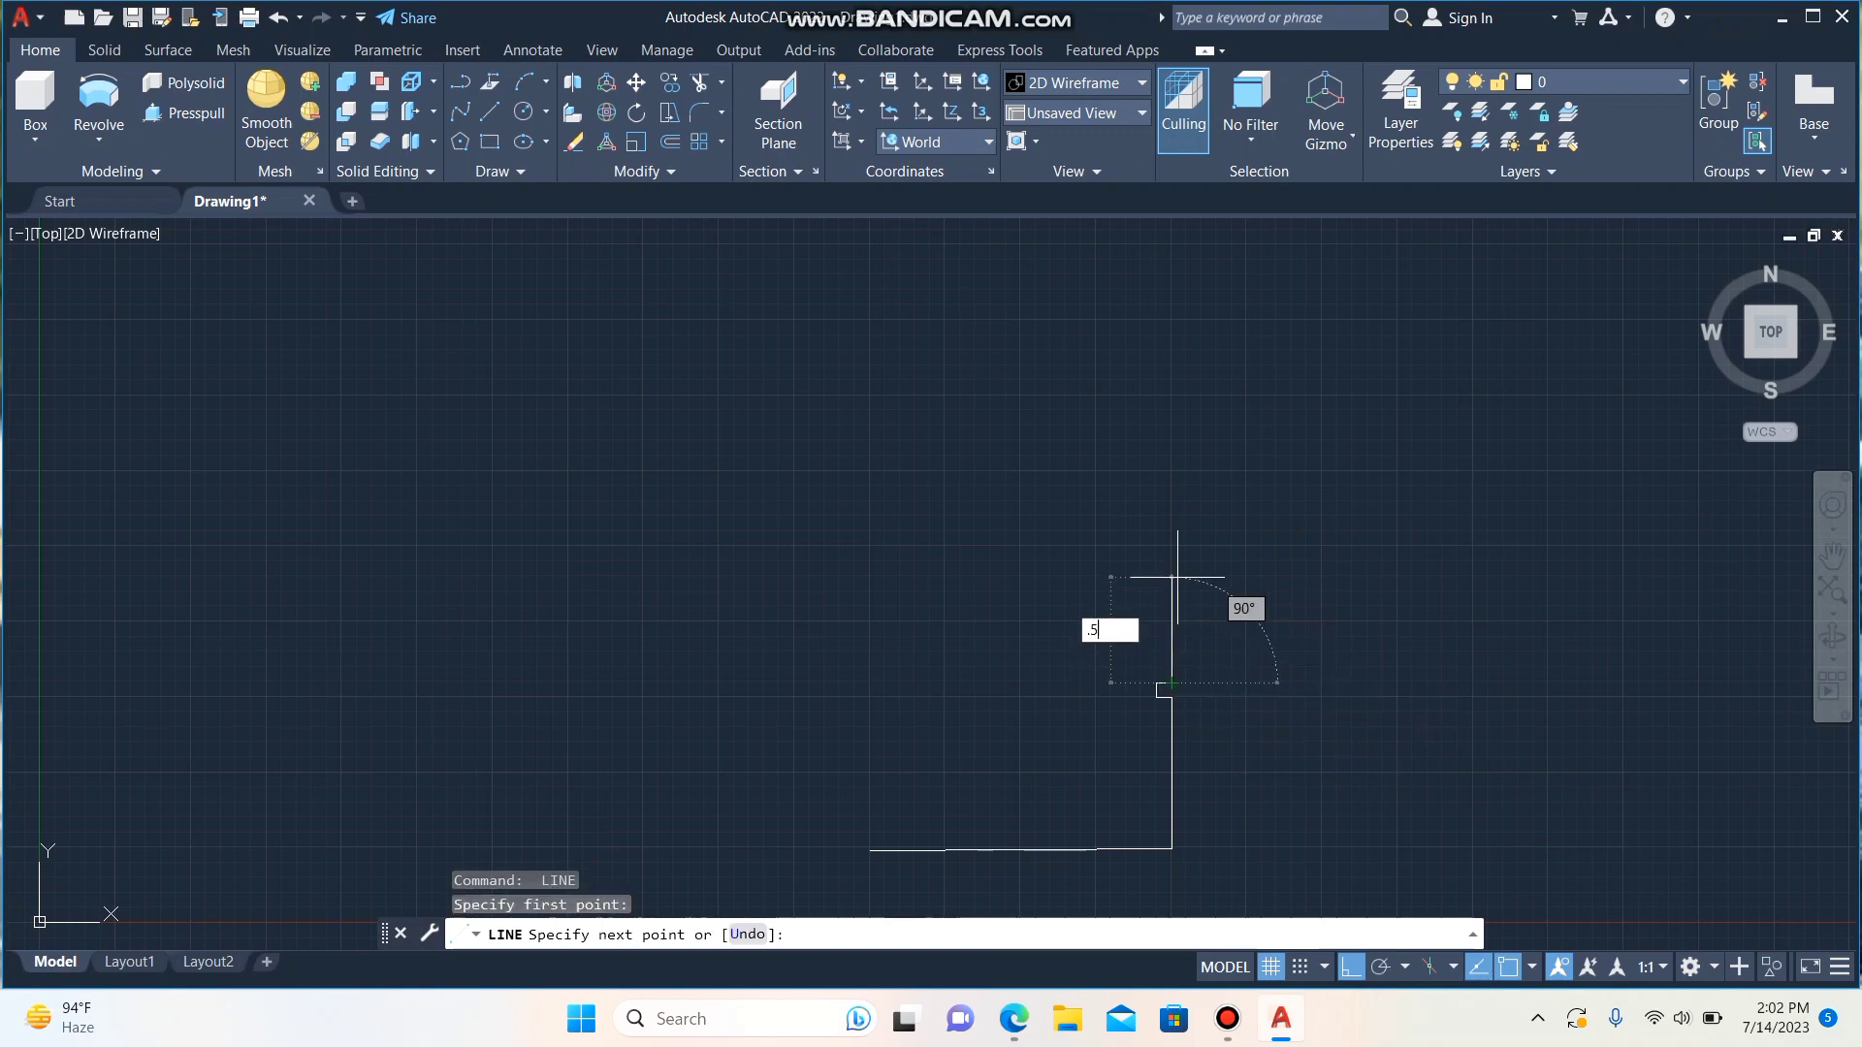
{"action": "key", "text": "Return"}
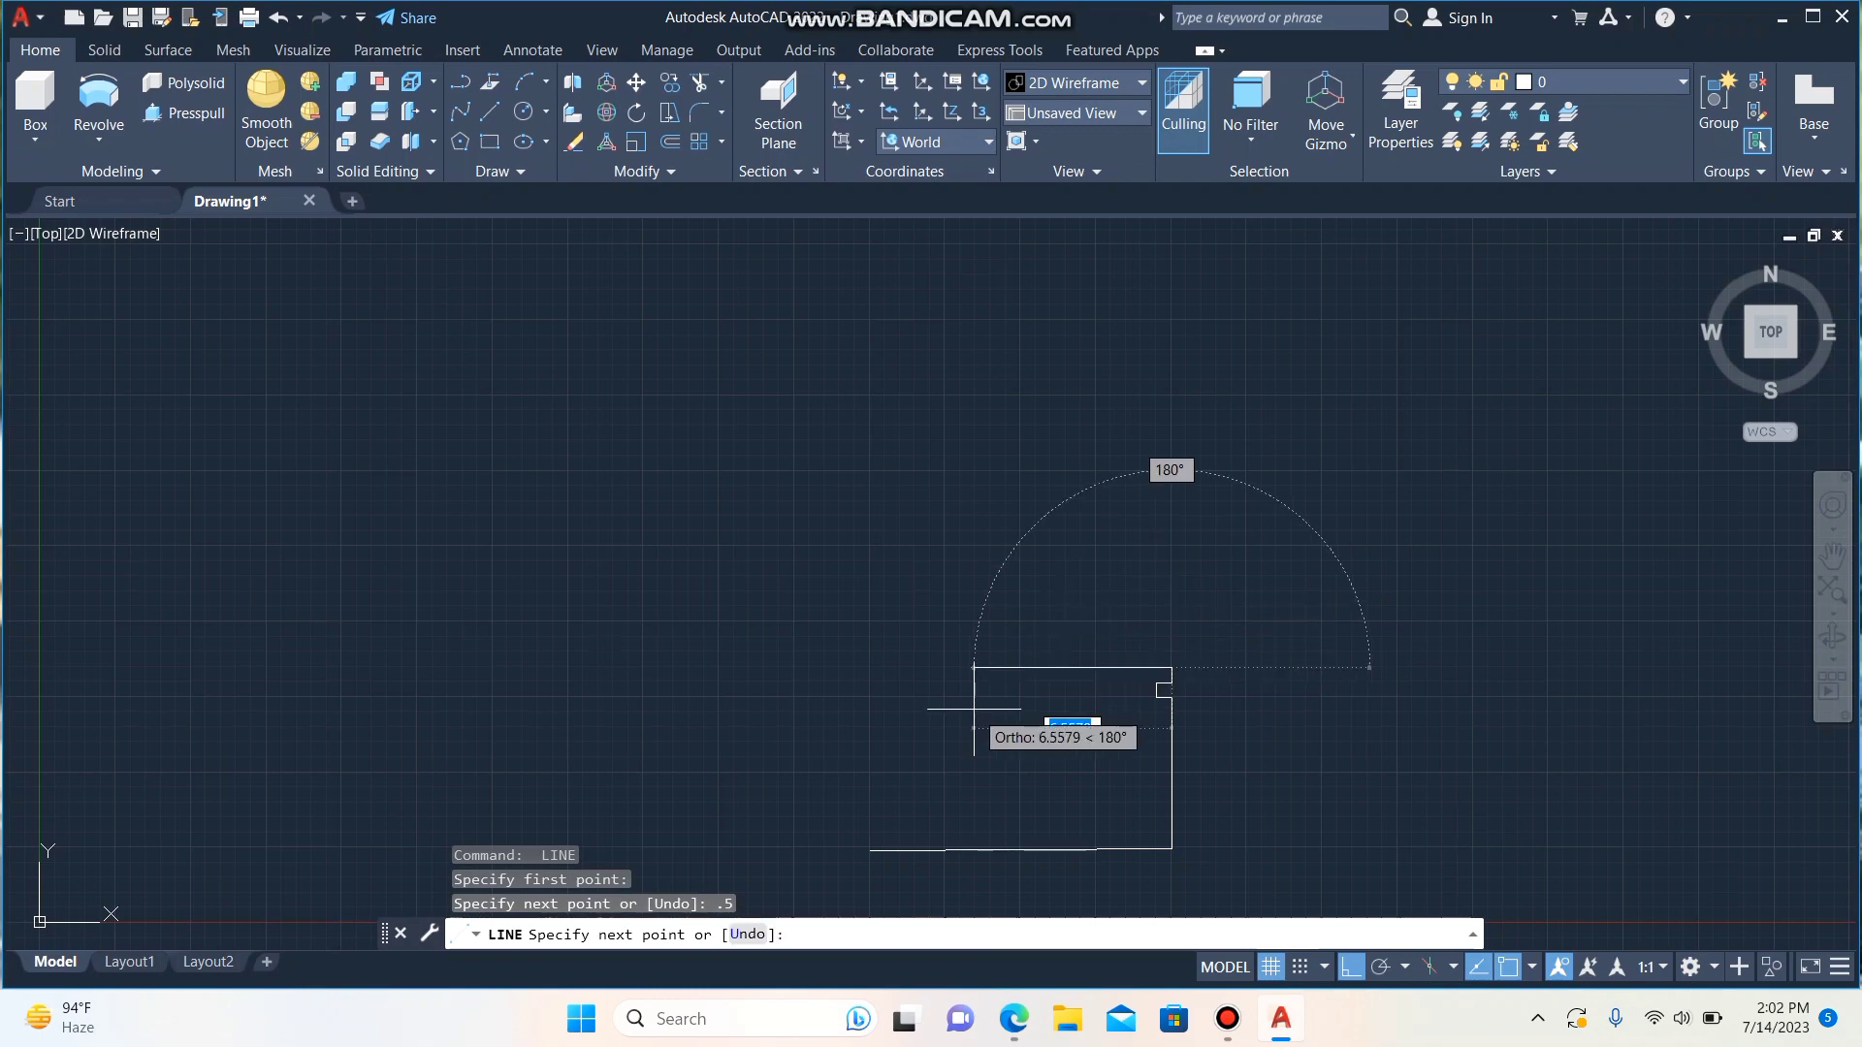
{"action": "key", "text": "BackSpace"}
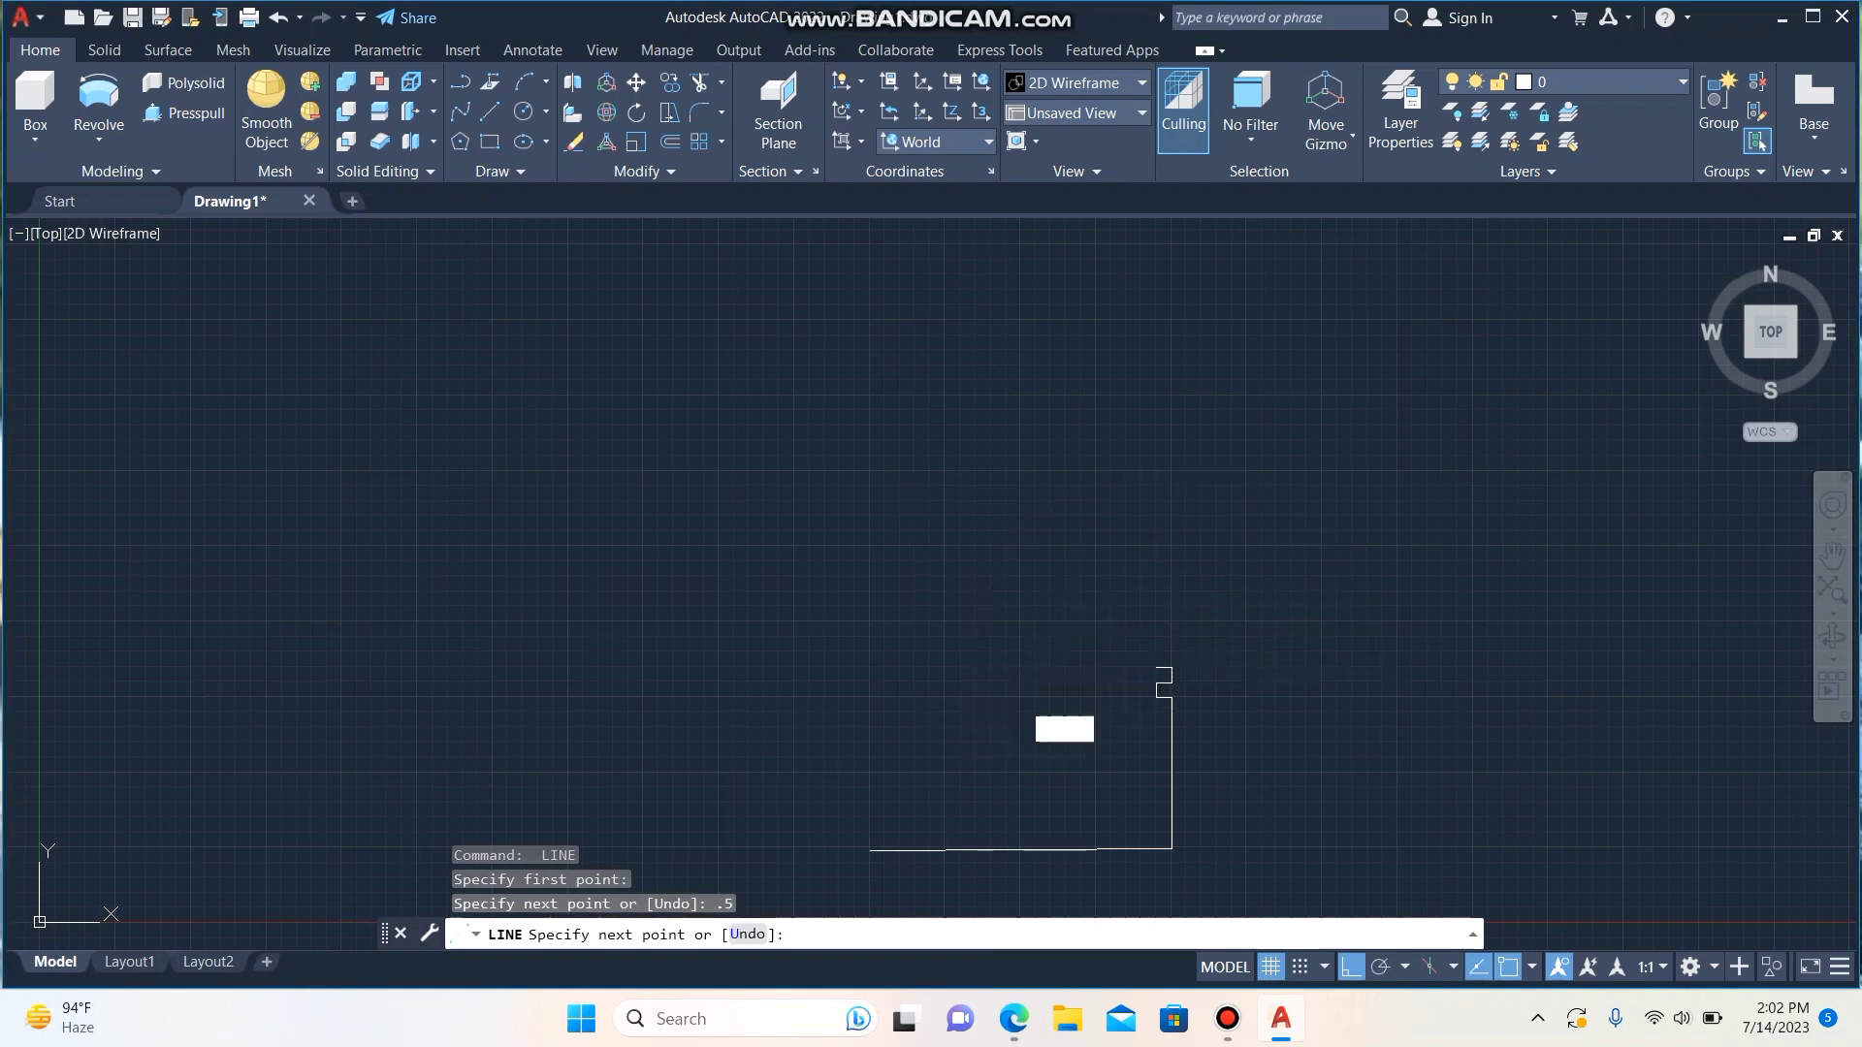
{"action": "key", "text": "Return"}
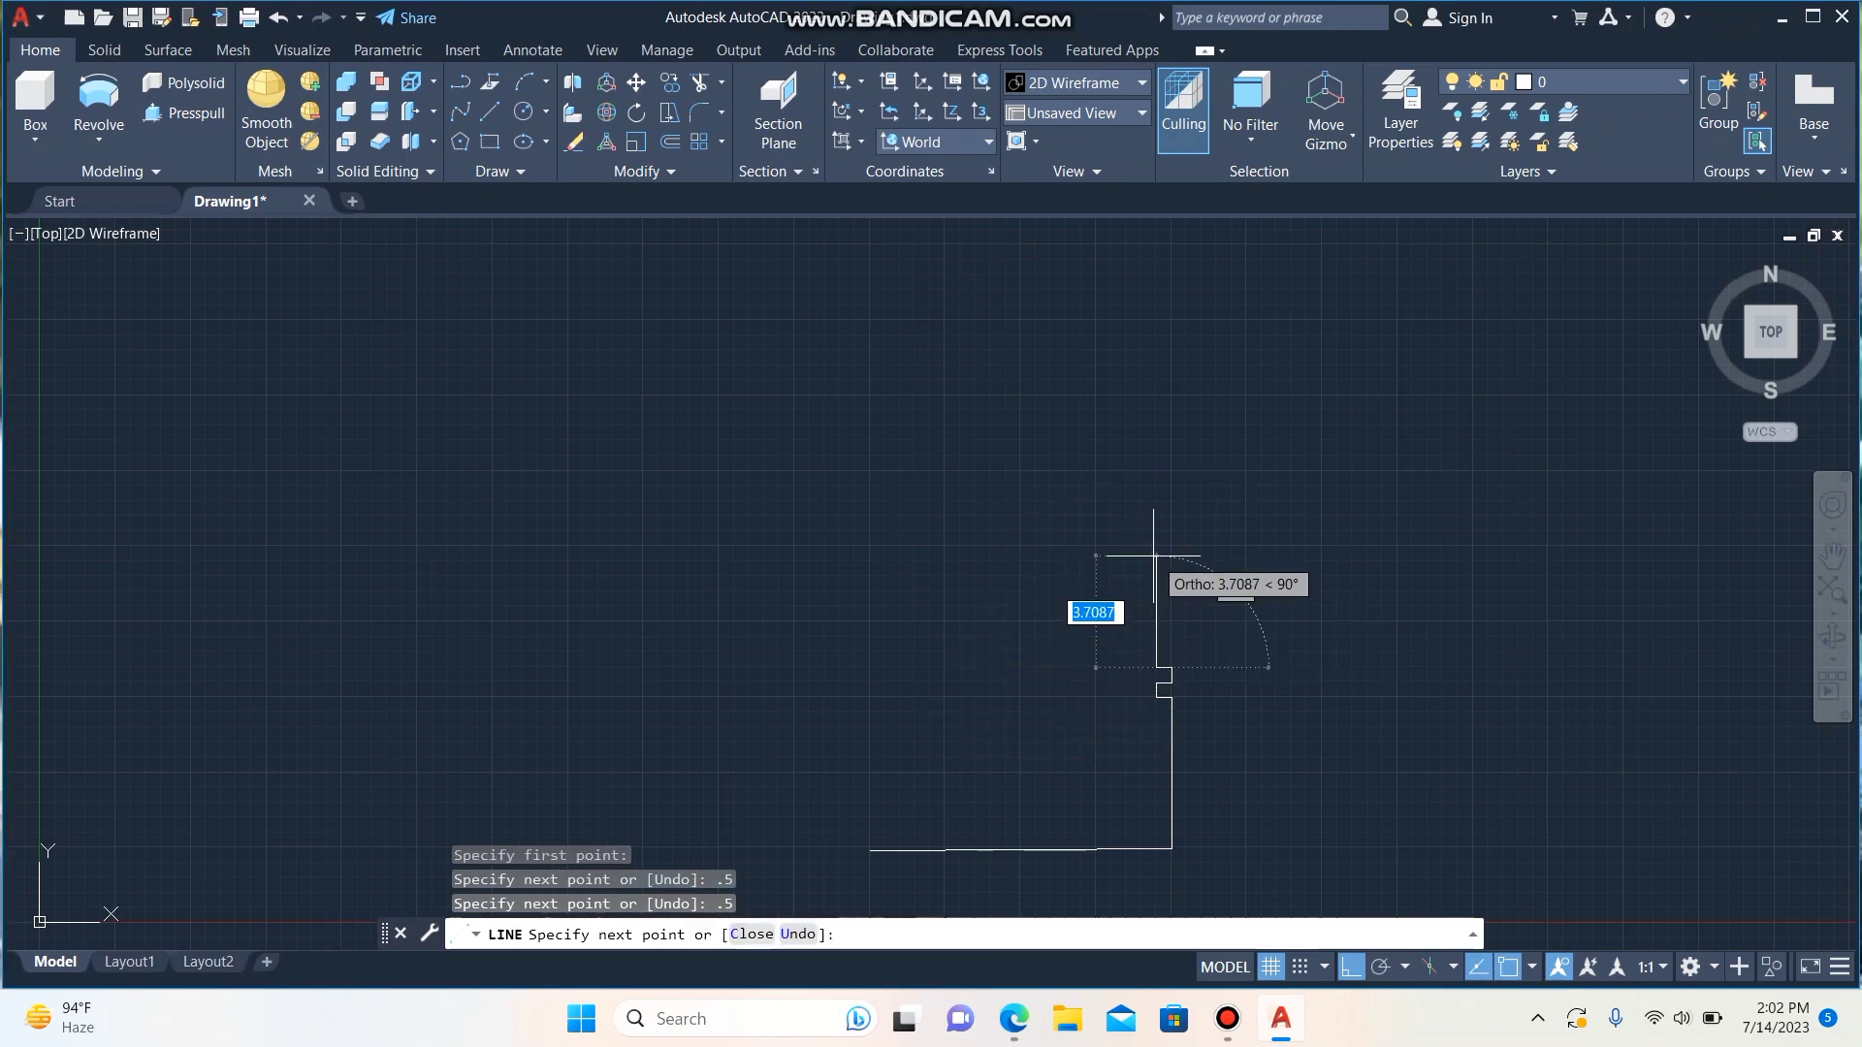
{"action": "type", "text": ".5"}
{"action": "key", "text": "Return"}
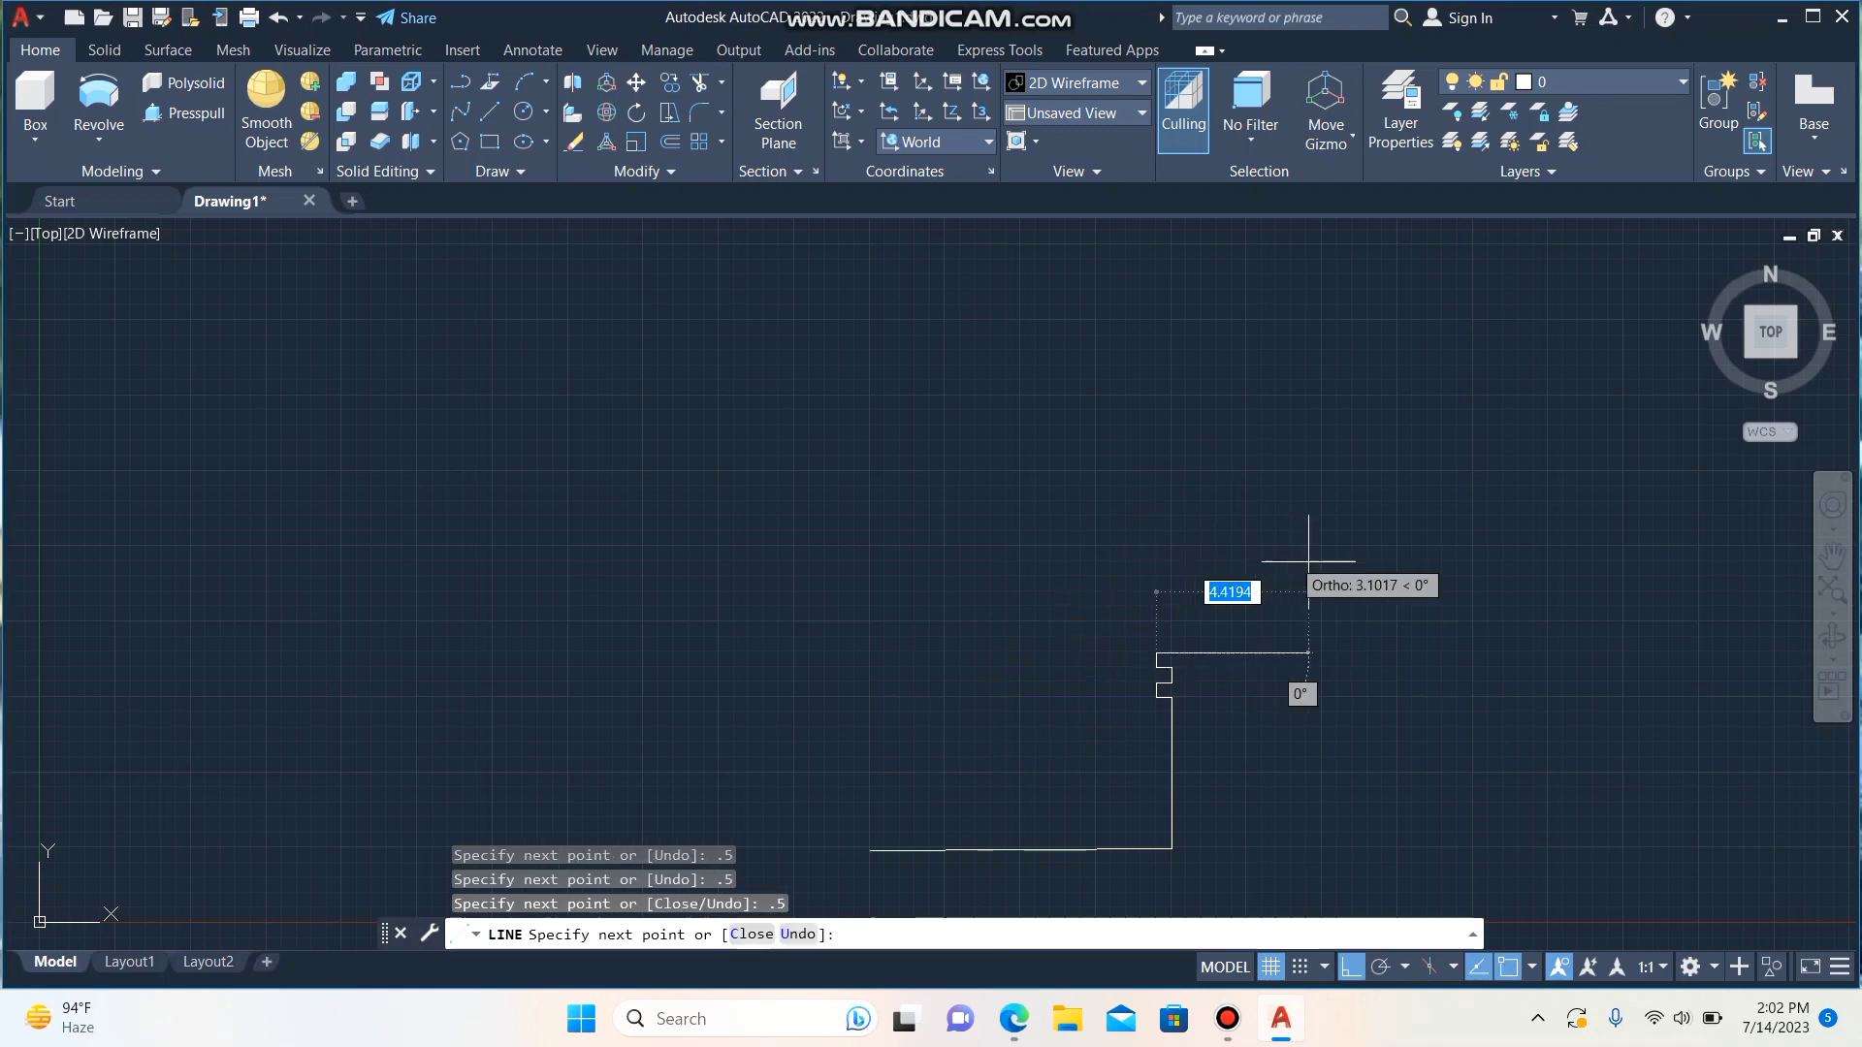
{"action": "type", "text": ".5"}
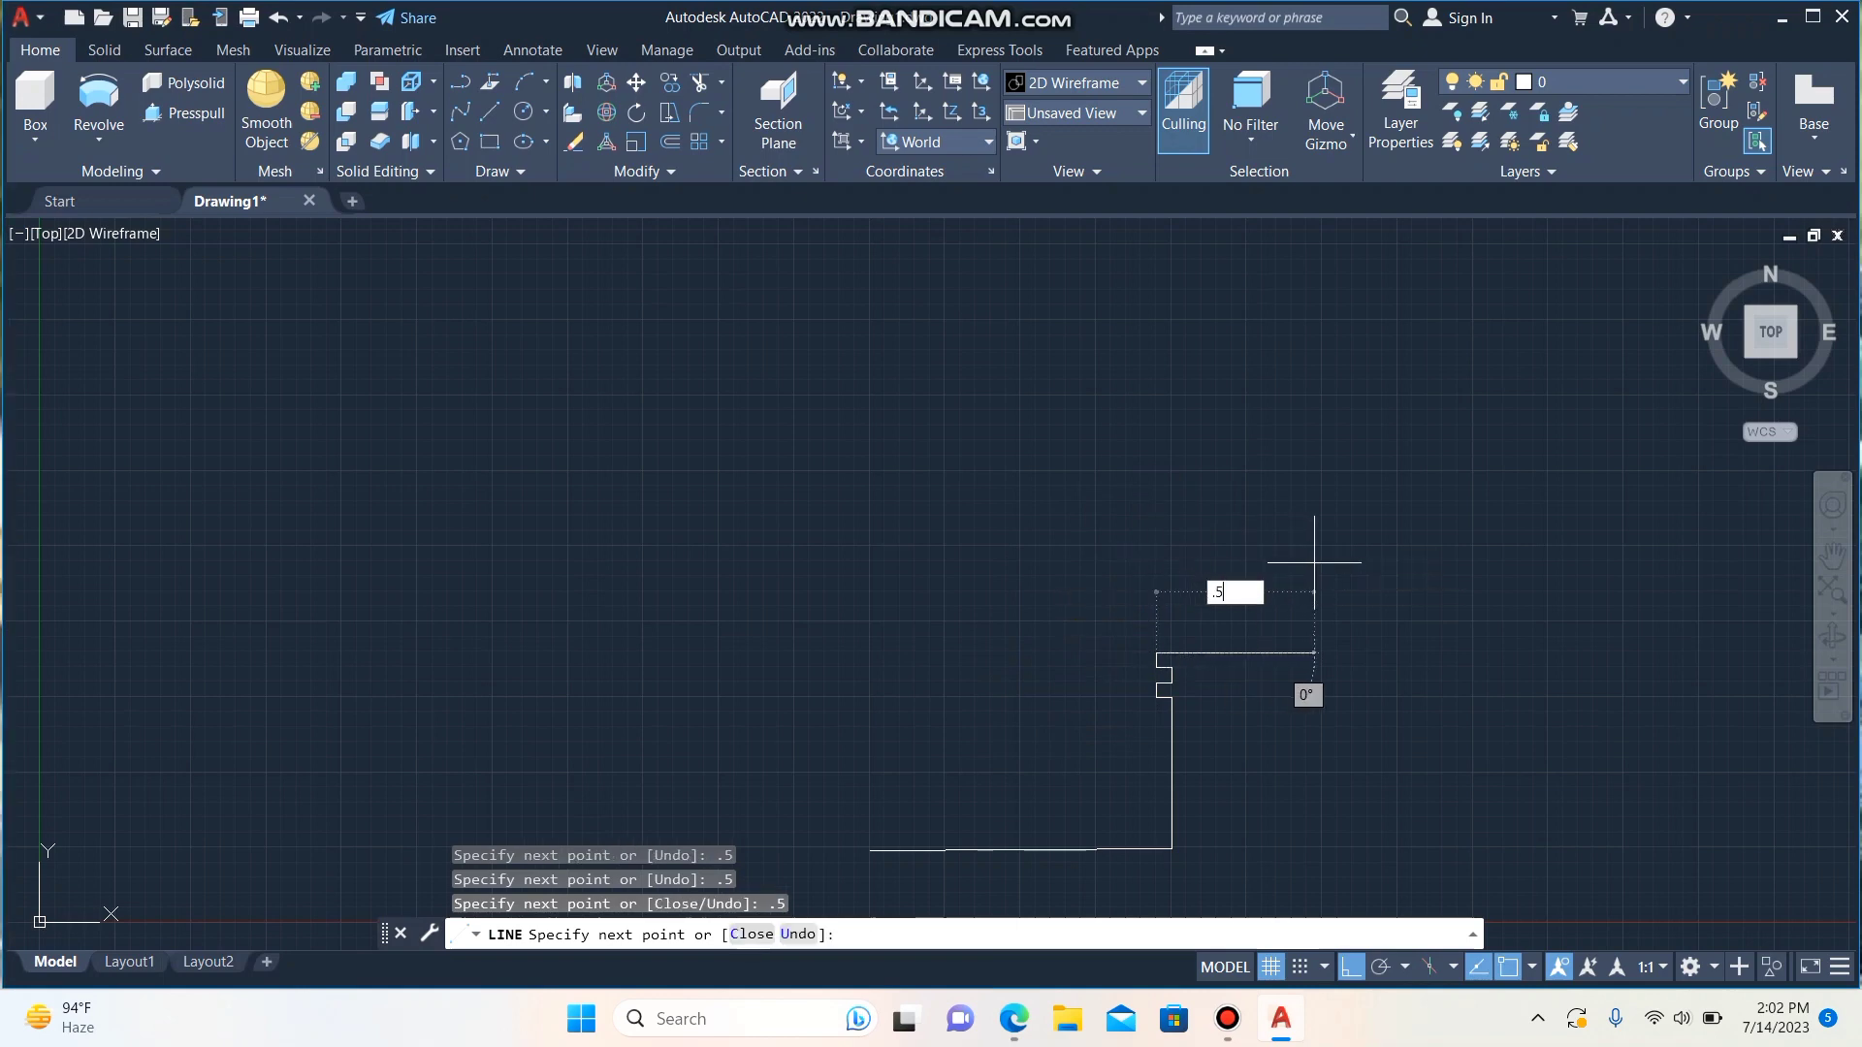
{"action": "key", "text": "Return"}
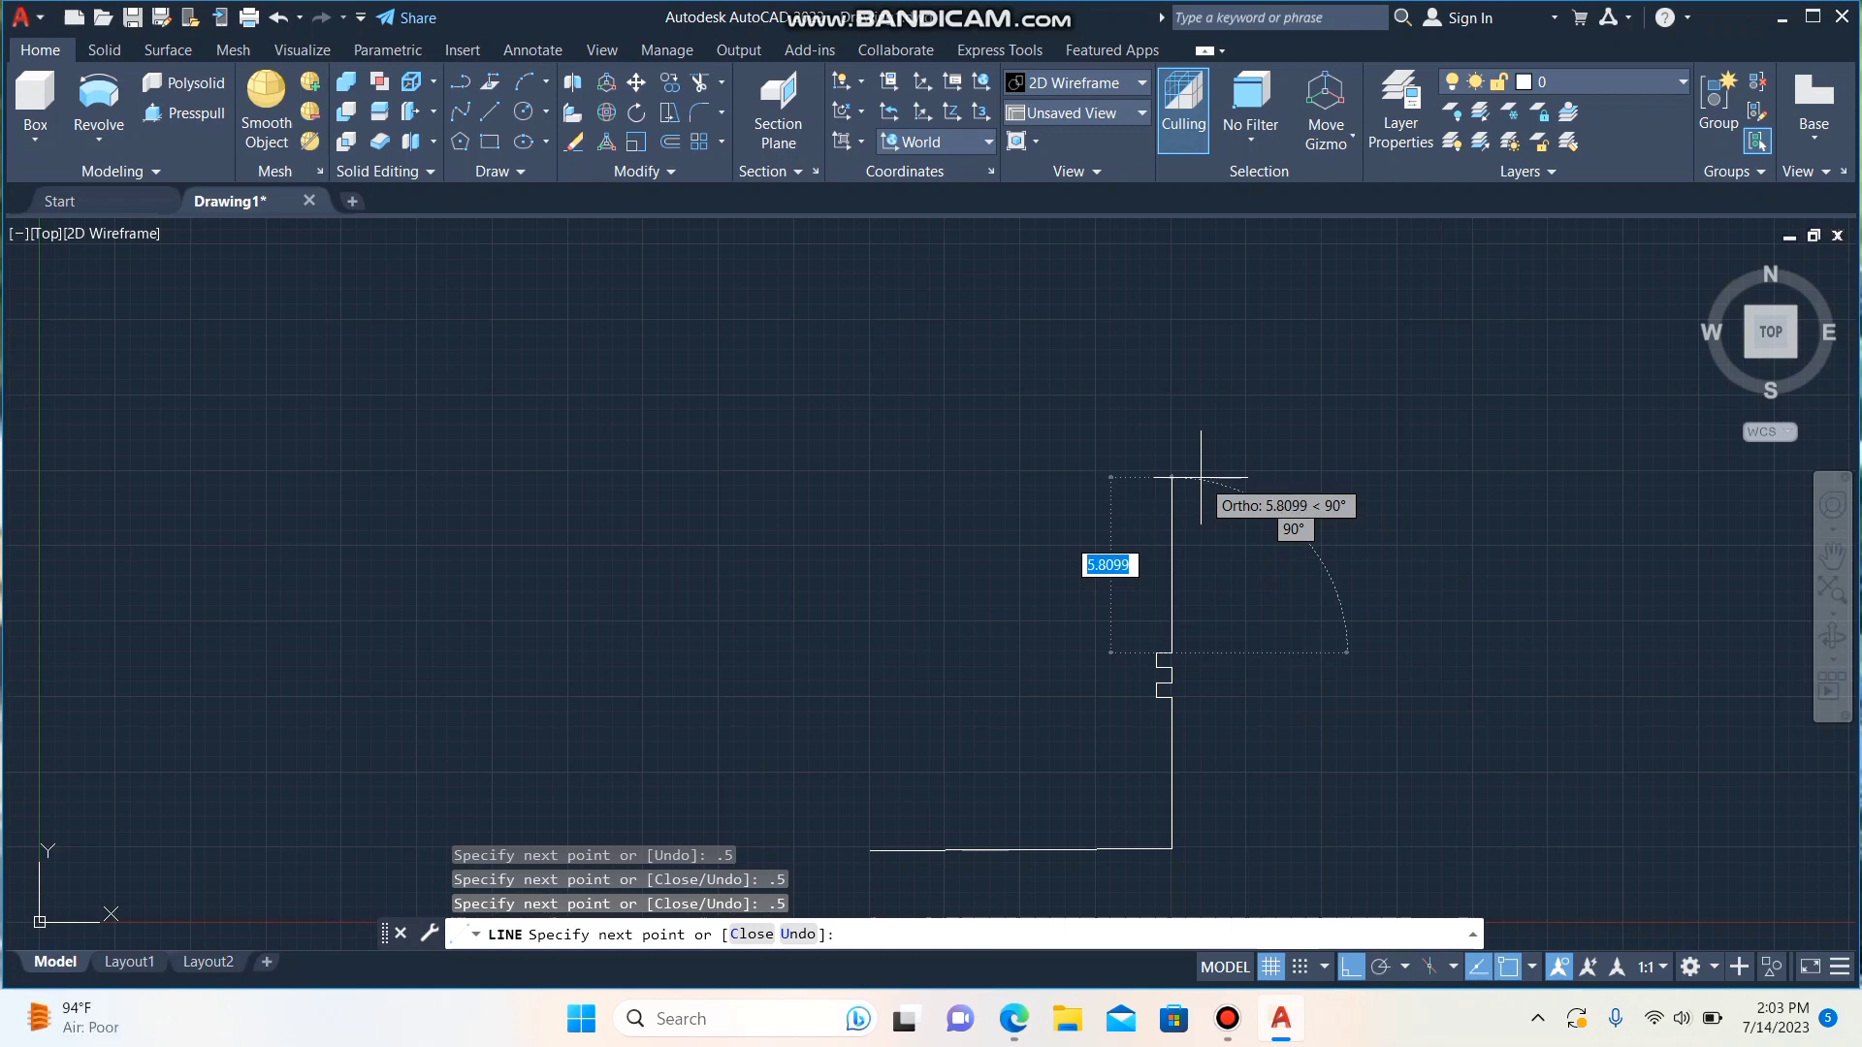
- Raise the side 2 units, then cut a third 0.5 groove notch
{"action": "type", "text": "2"}
{"action": "key", "text": "Return"}
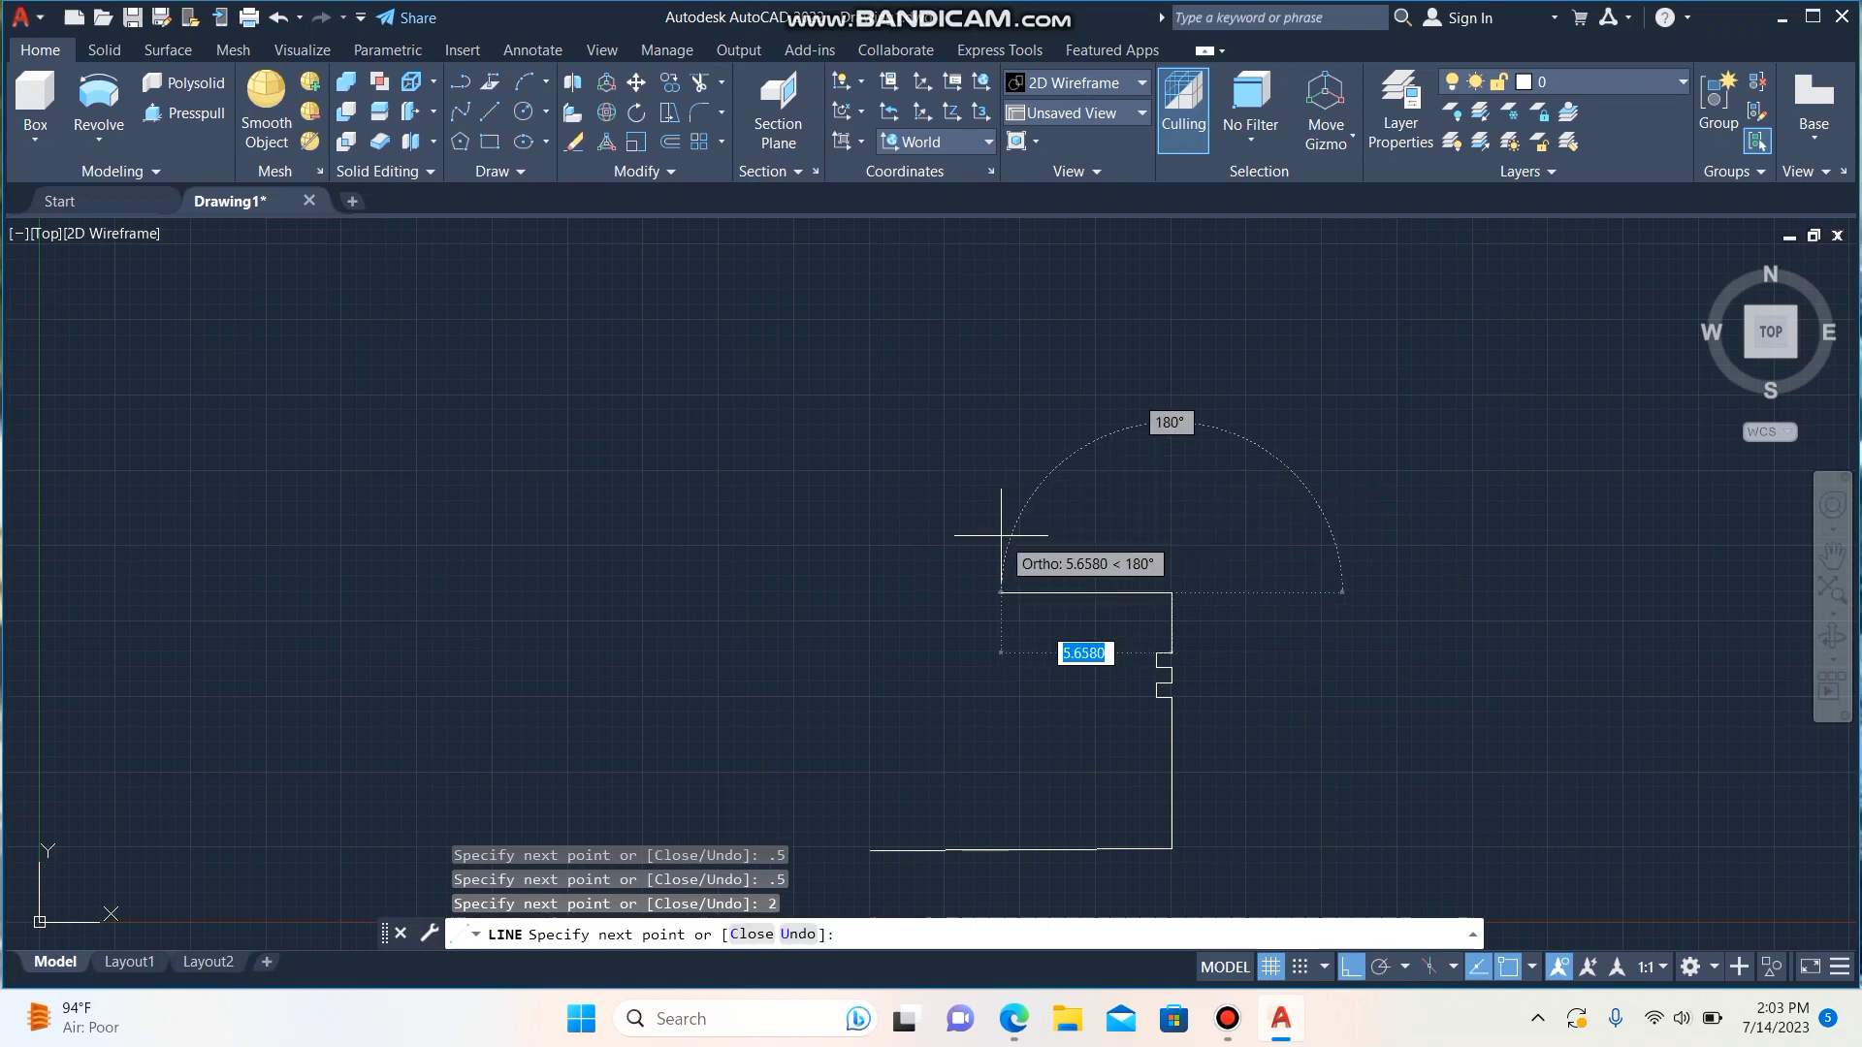
{"action": "type", "text": ".5"}
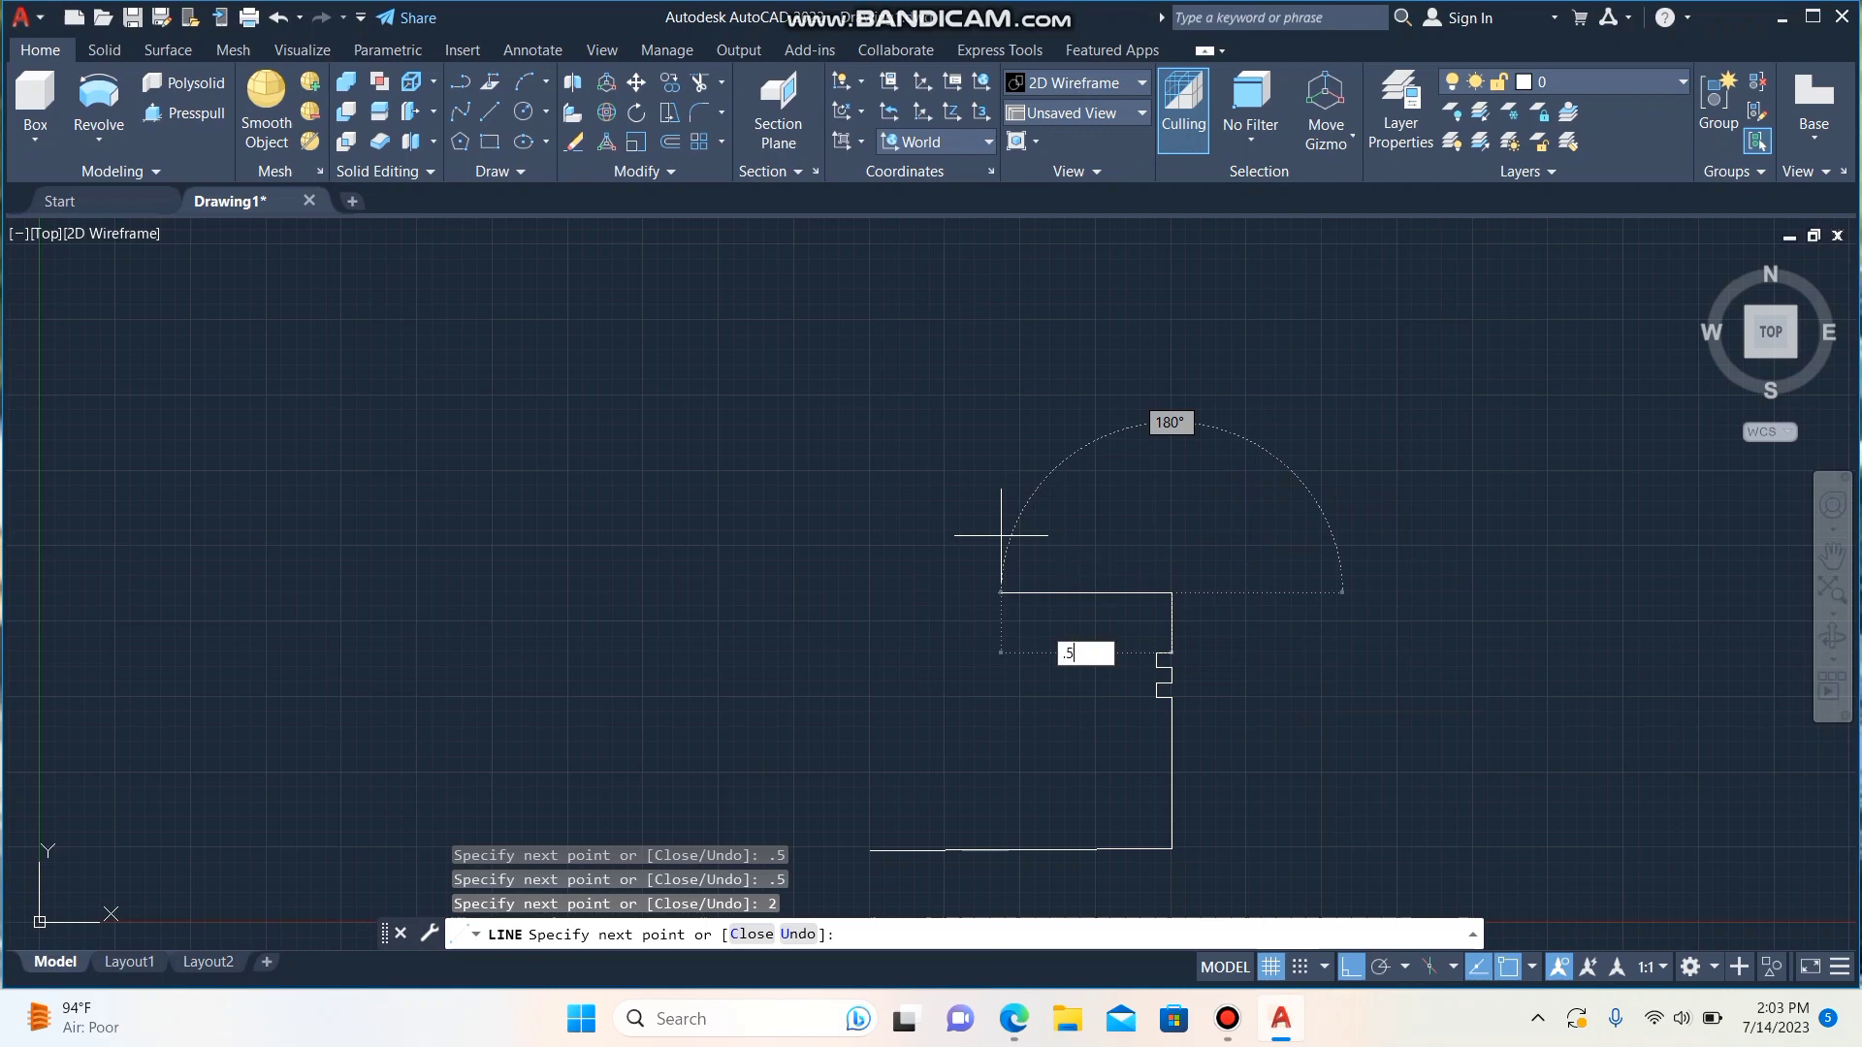
{"action": "key", "text": "Return"}
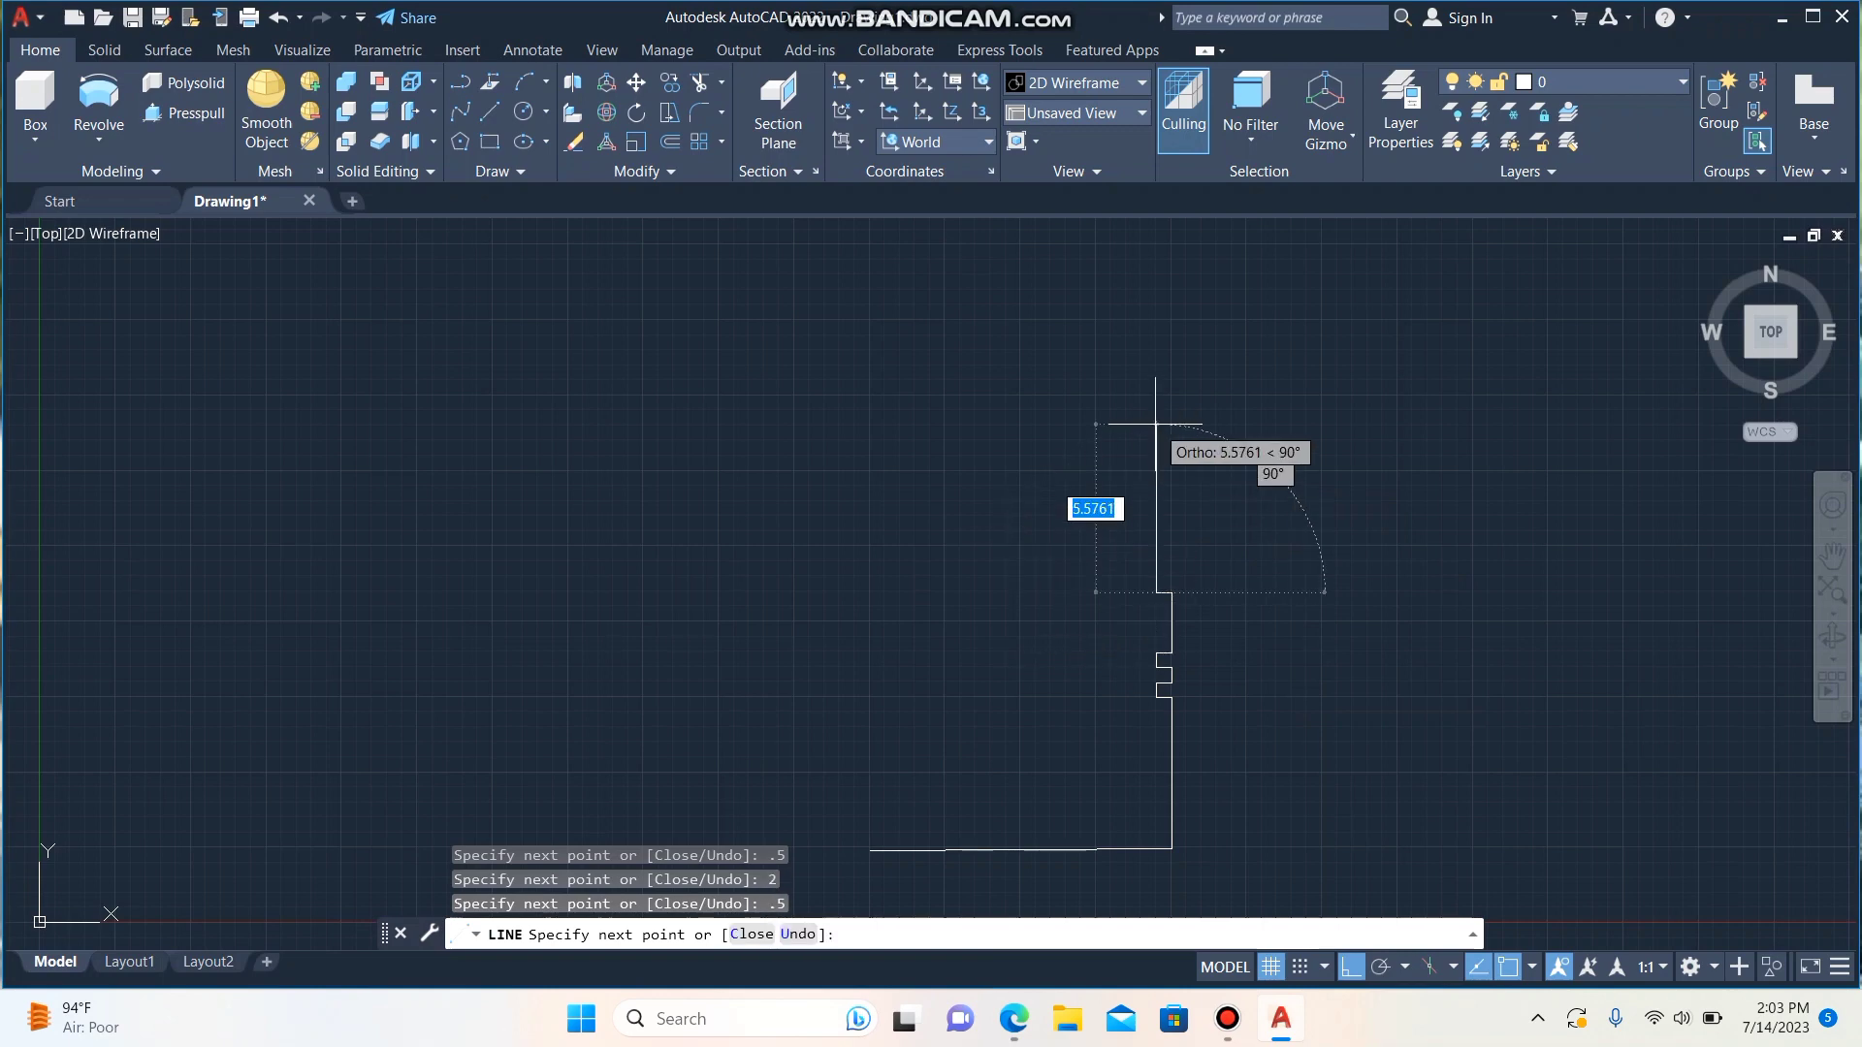
{"action": "type", "text": ".5"}
{"action": "key", "text": "Return"}
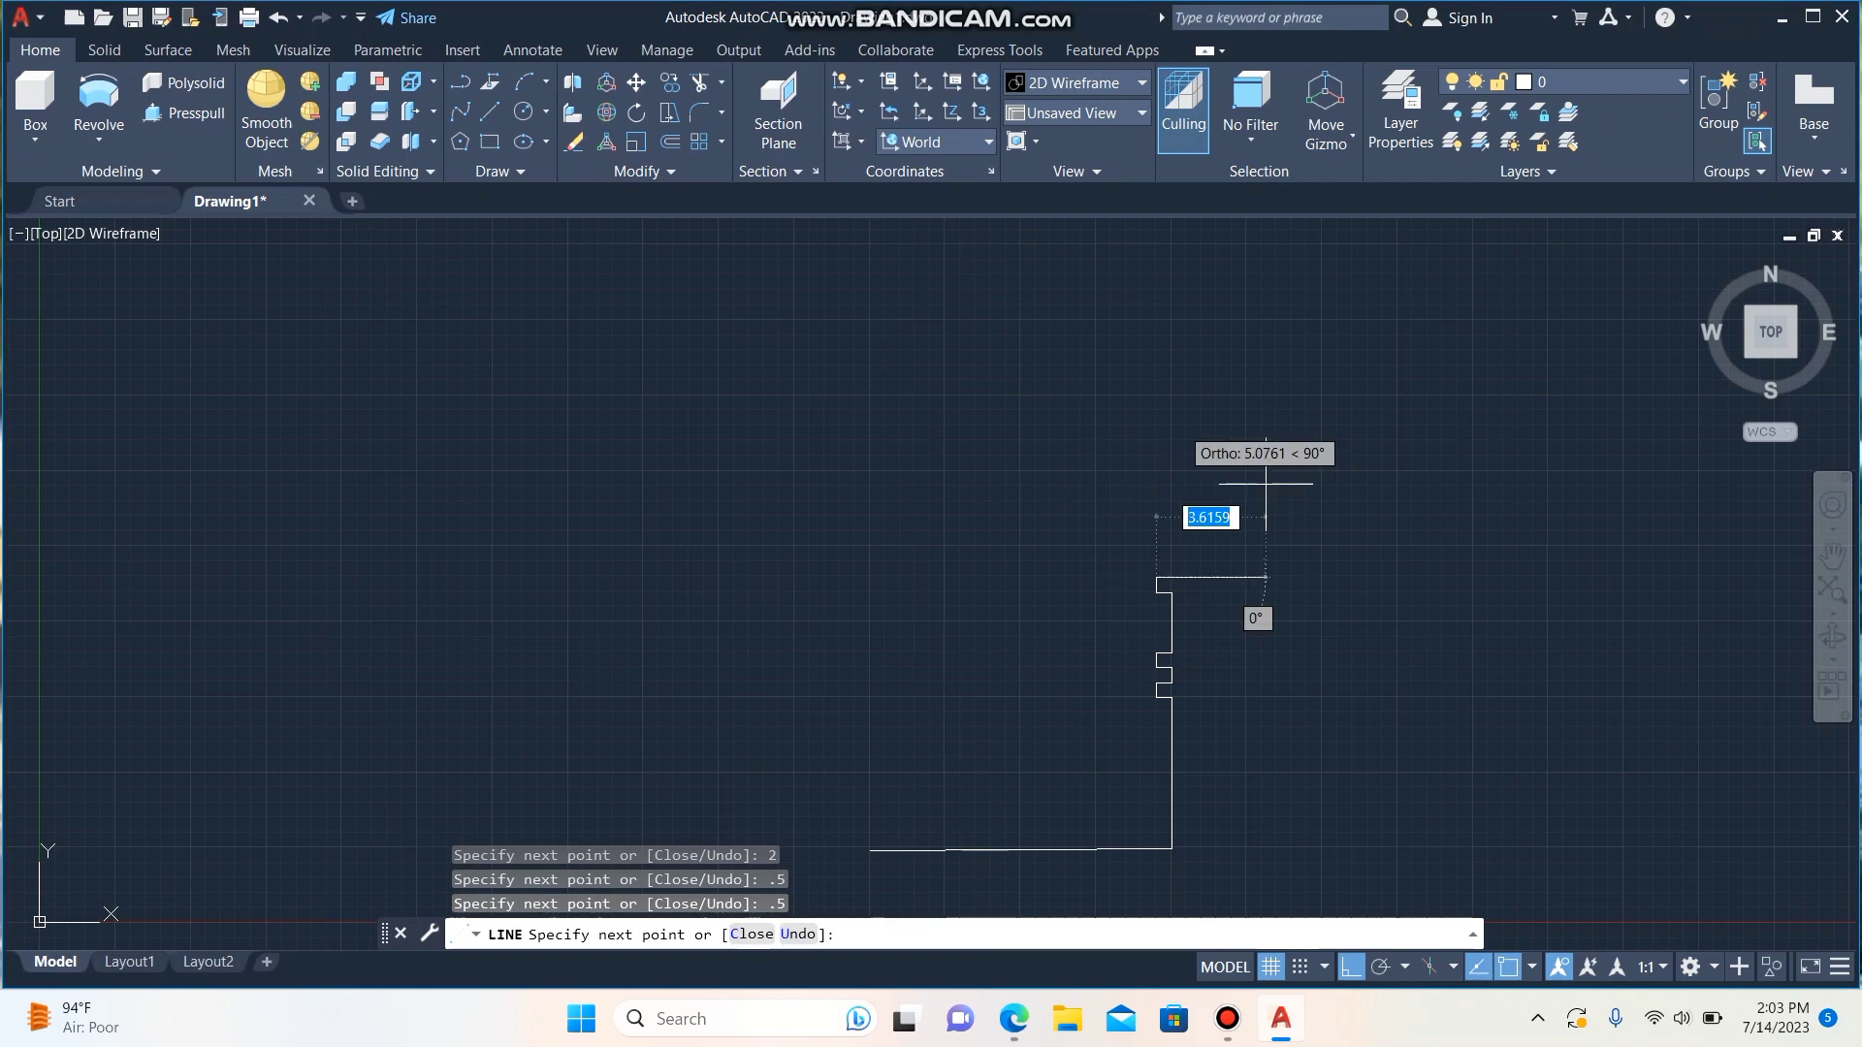
{"action": "type", "text": ".5"}
{"action": "key", "text": "Return"}
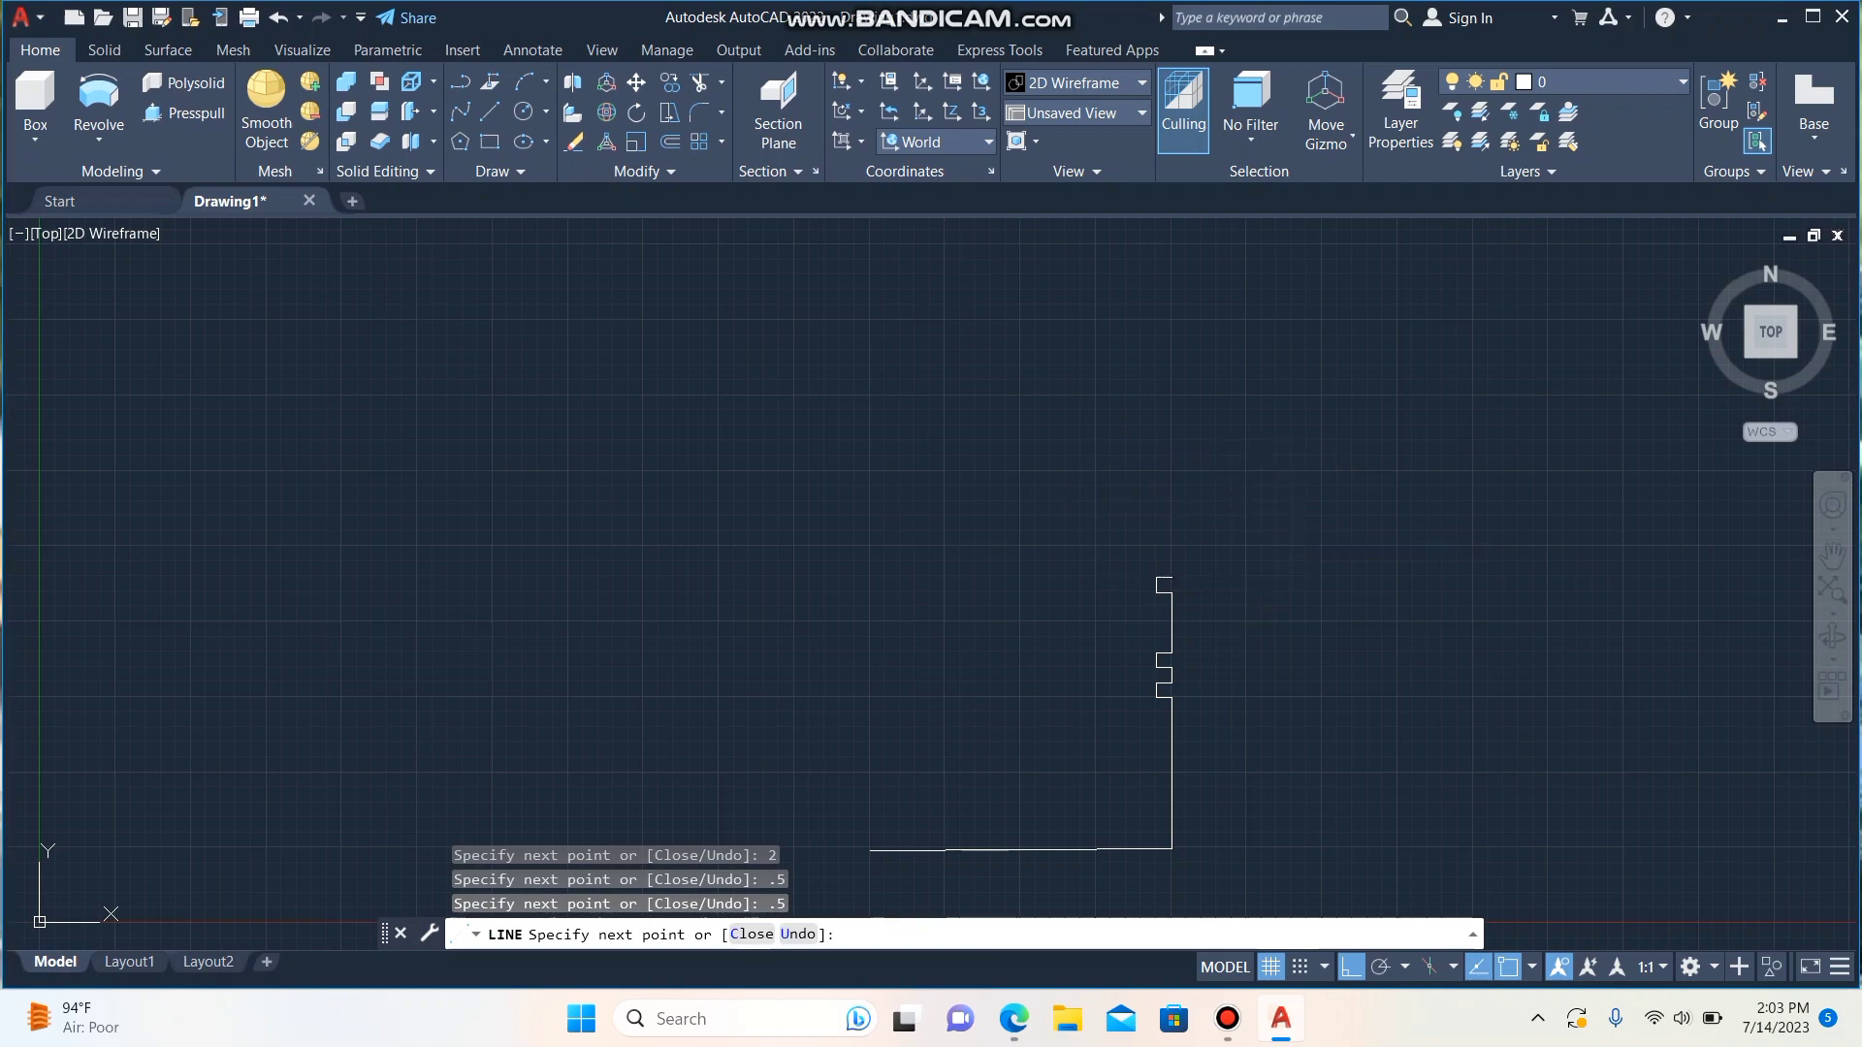
- Add another 0.5 step (left, up, right), then a 5-unit upward side
{"action": "type", "text": "."}
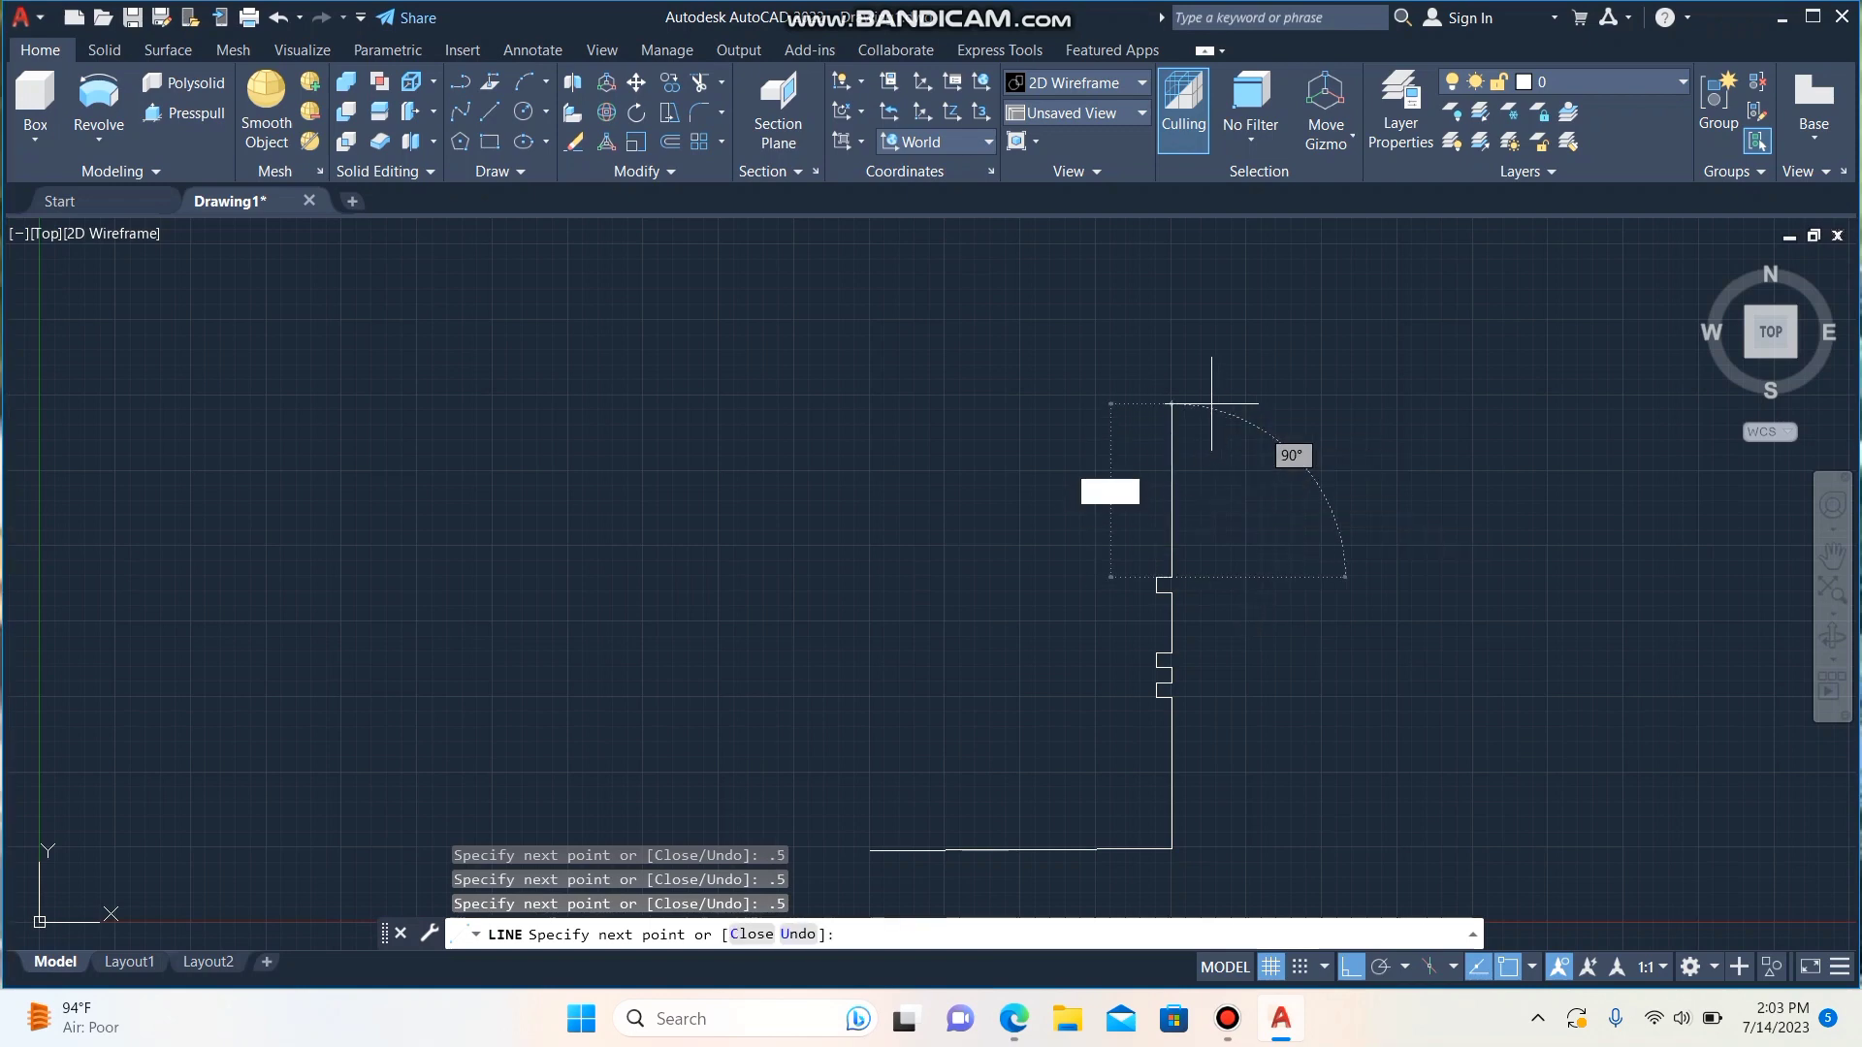
{"action": "key", "text": "BackSpace"}
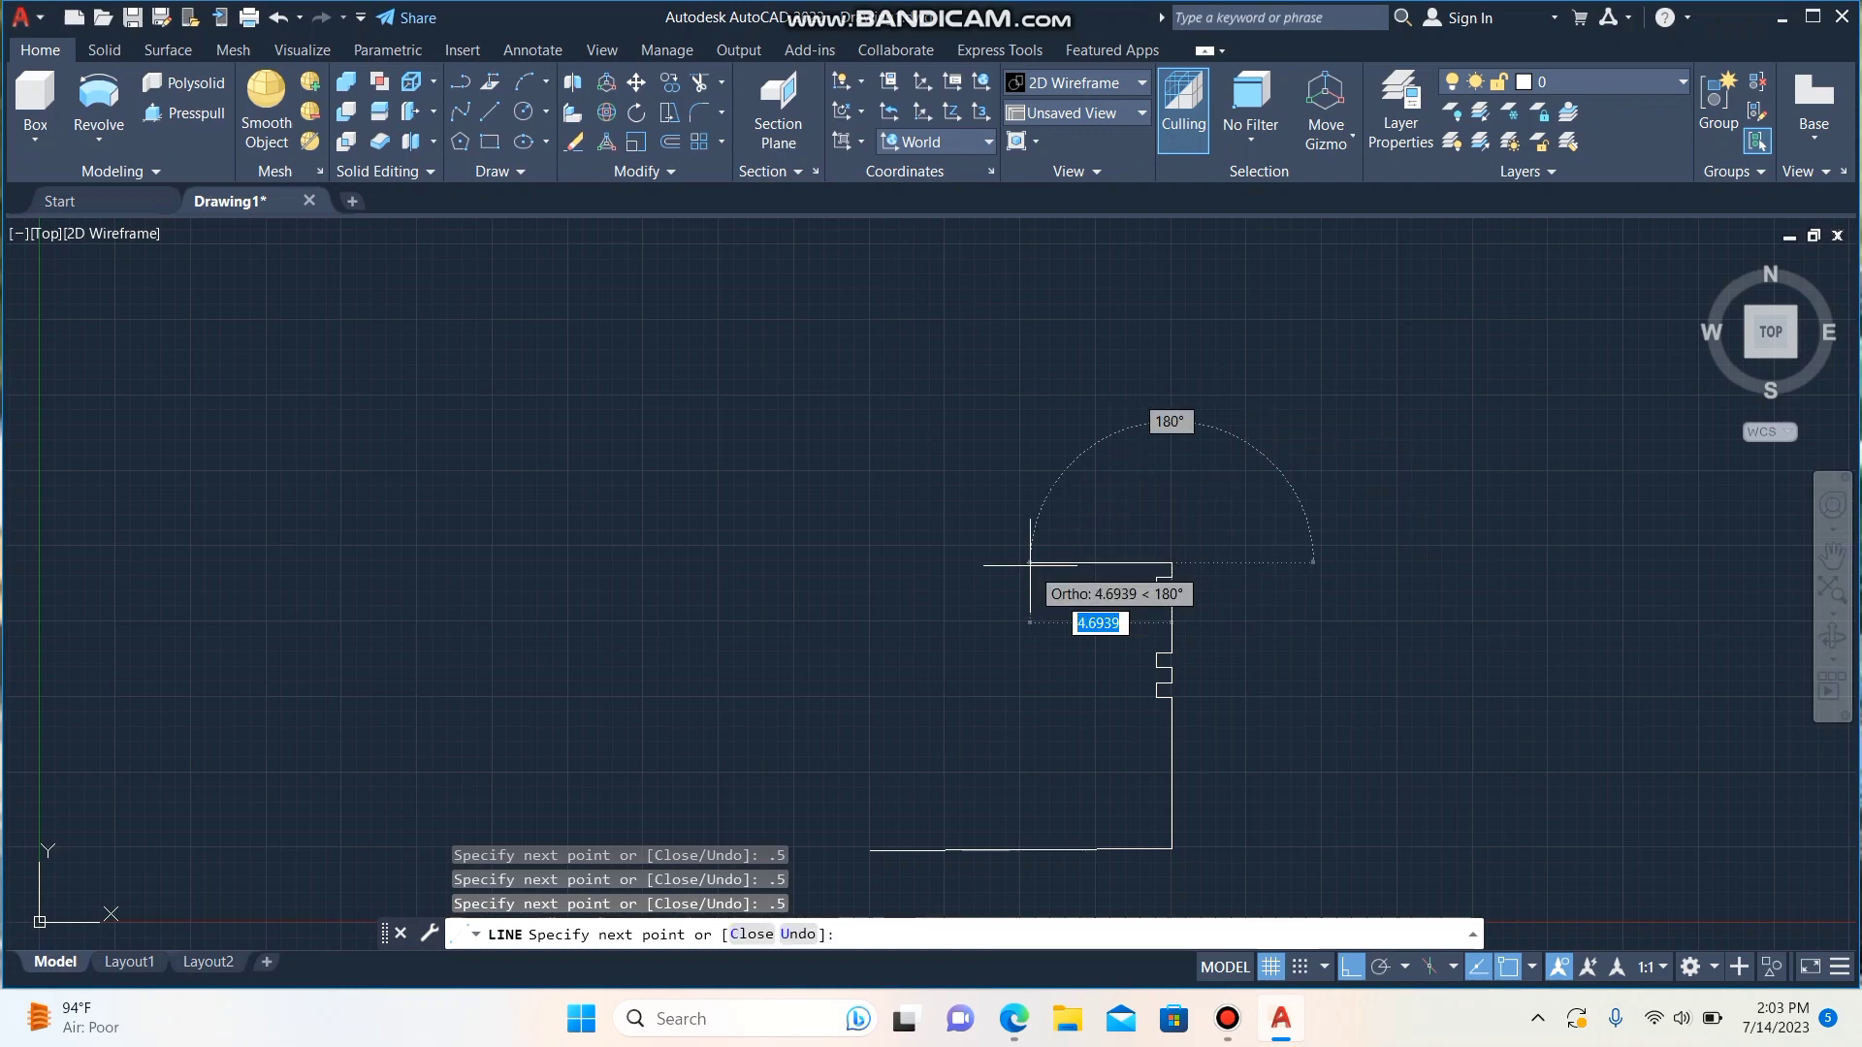
{"action": "type", "text": ".5"}
{"action": "key", "text": "Return"}
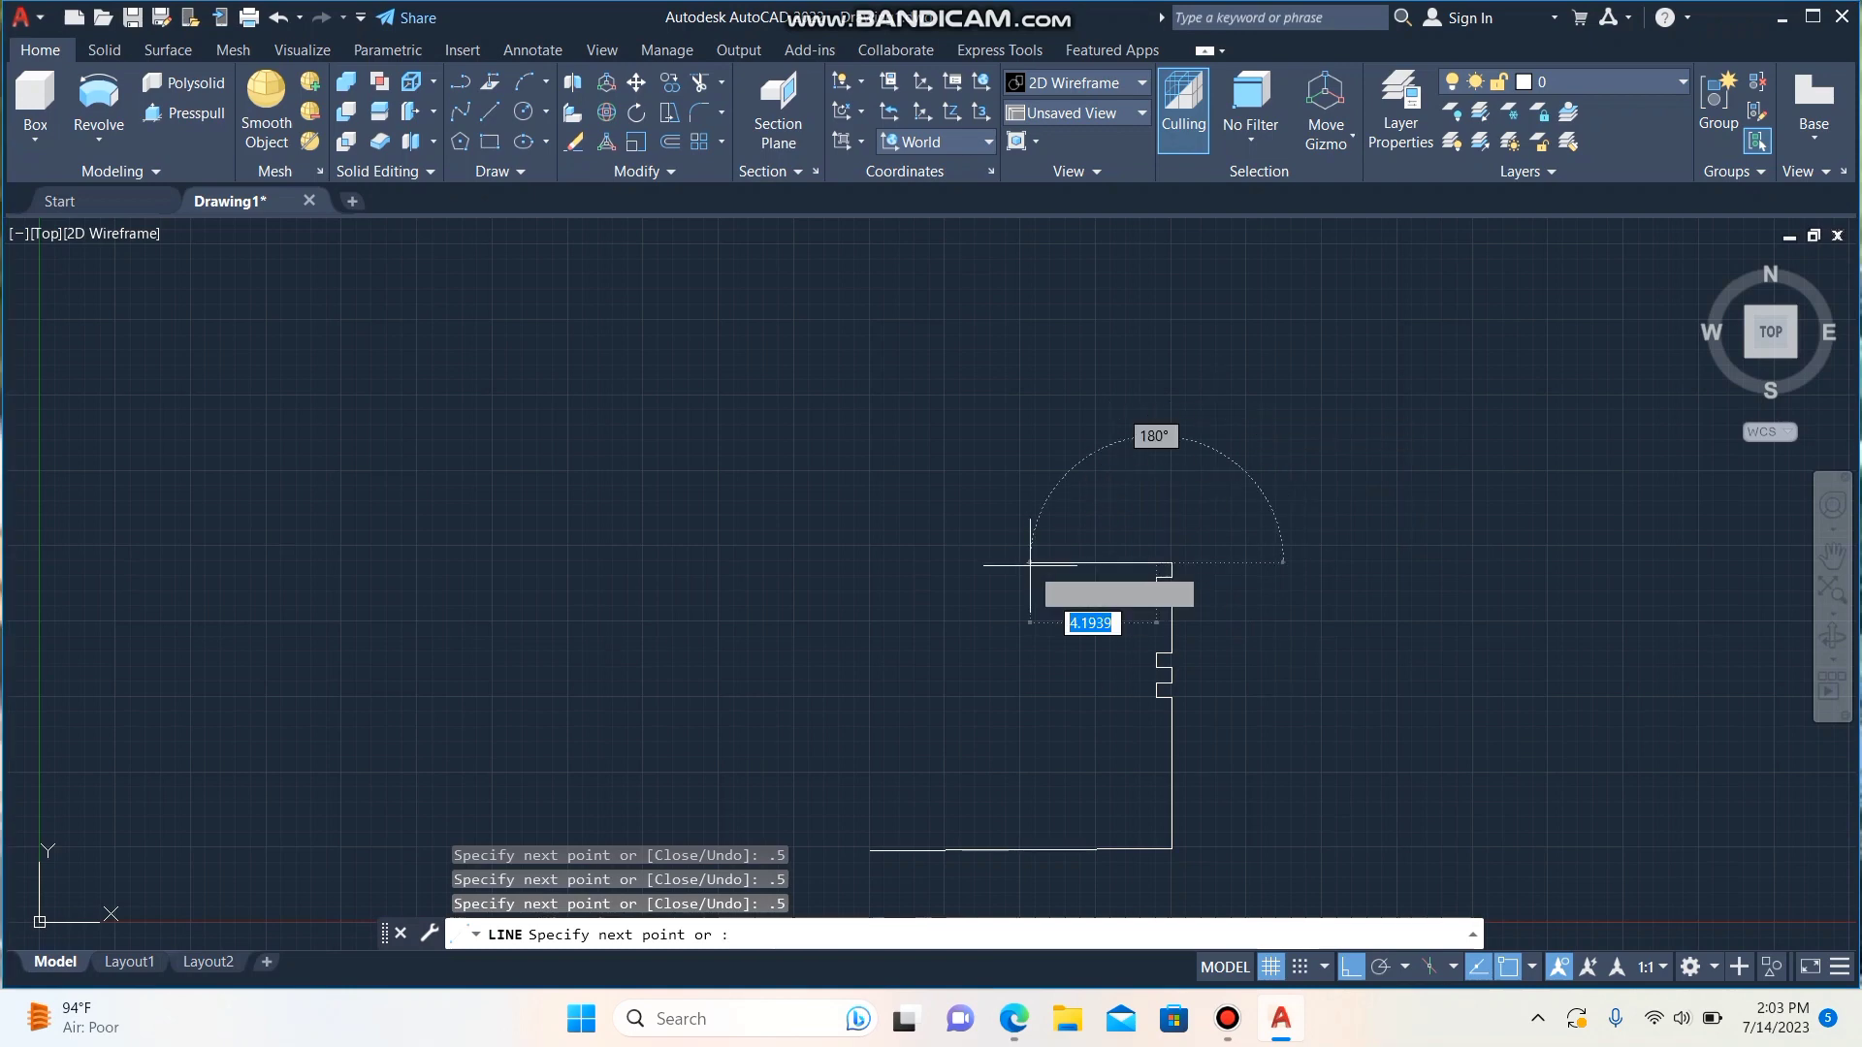
{"action": "type", "text": ".5"}
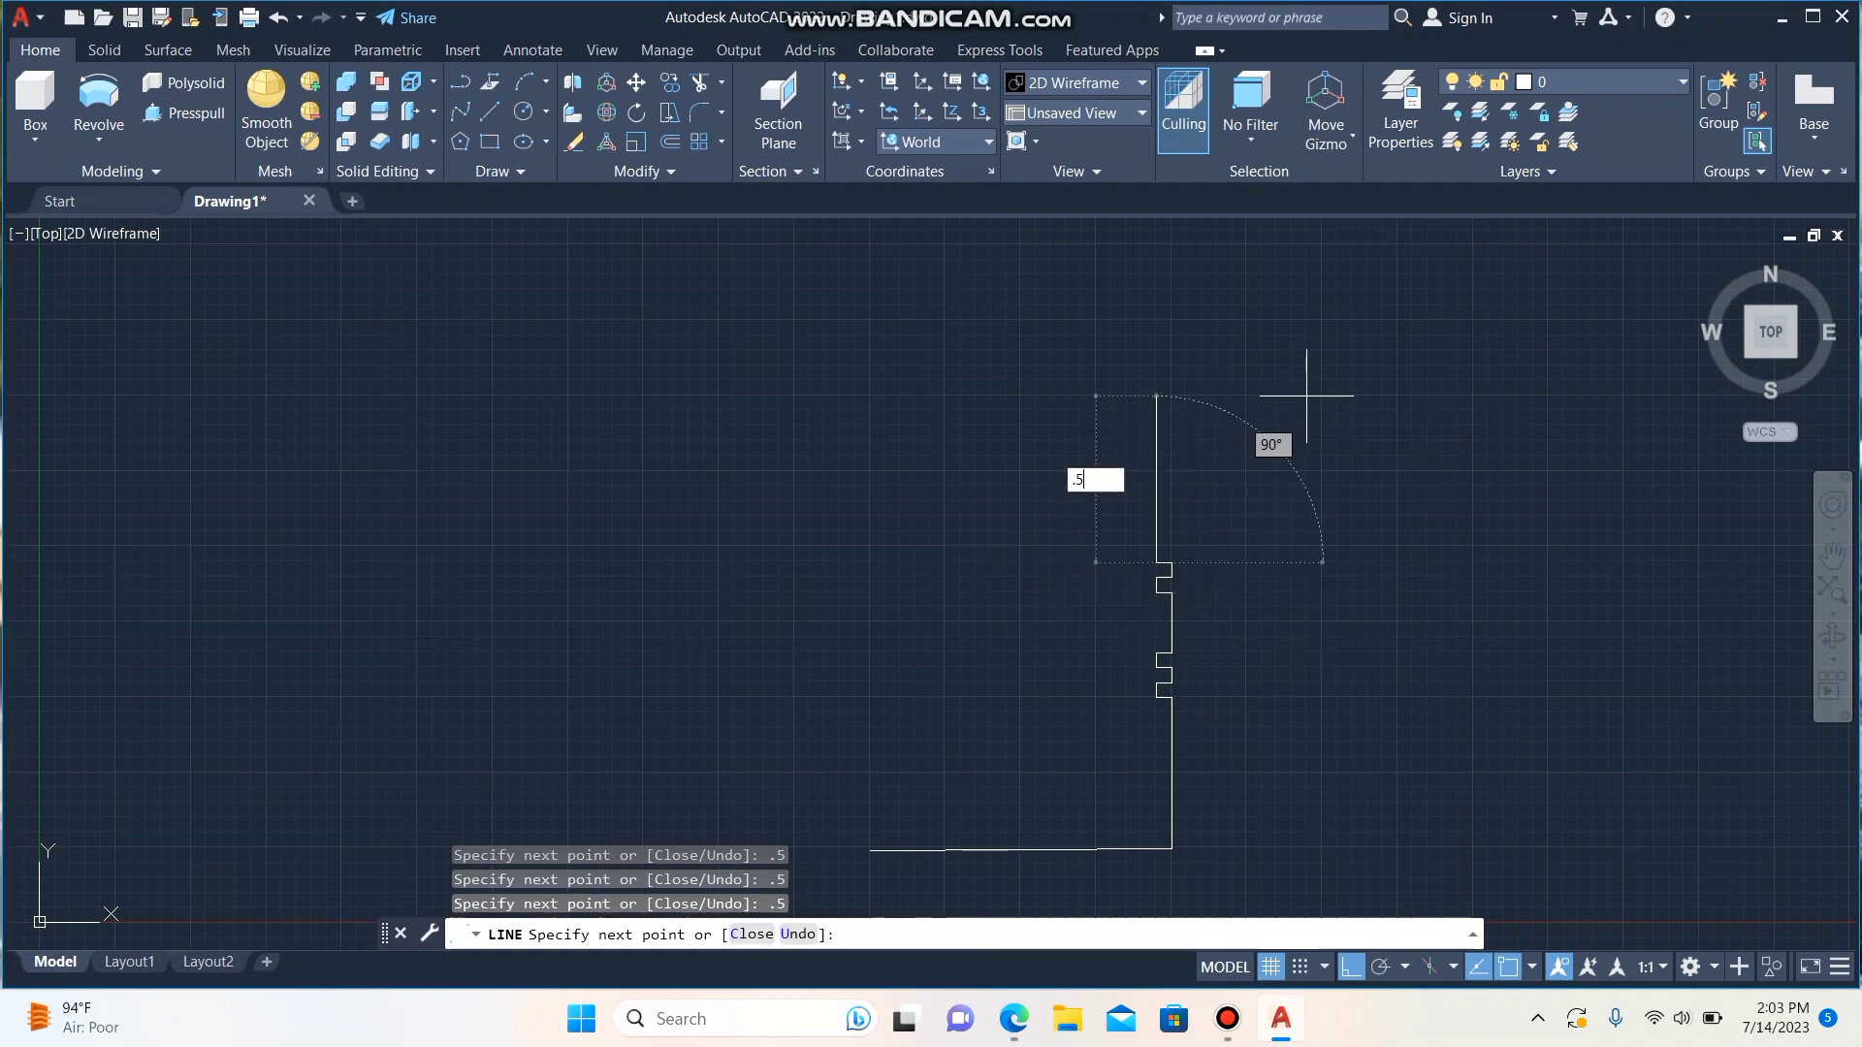
{"action": "key", "text": "Return"}
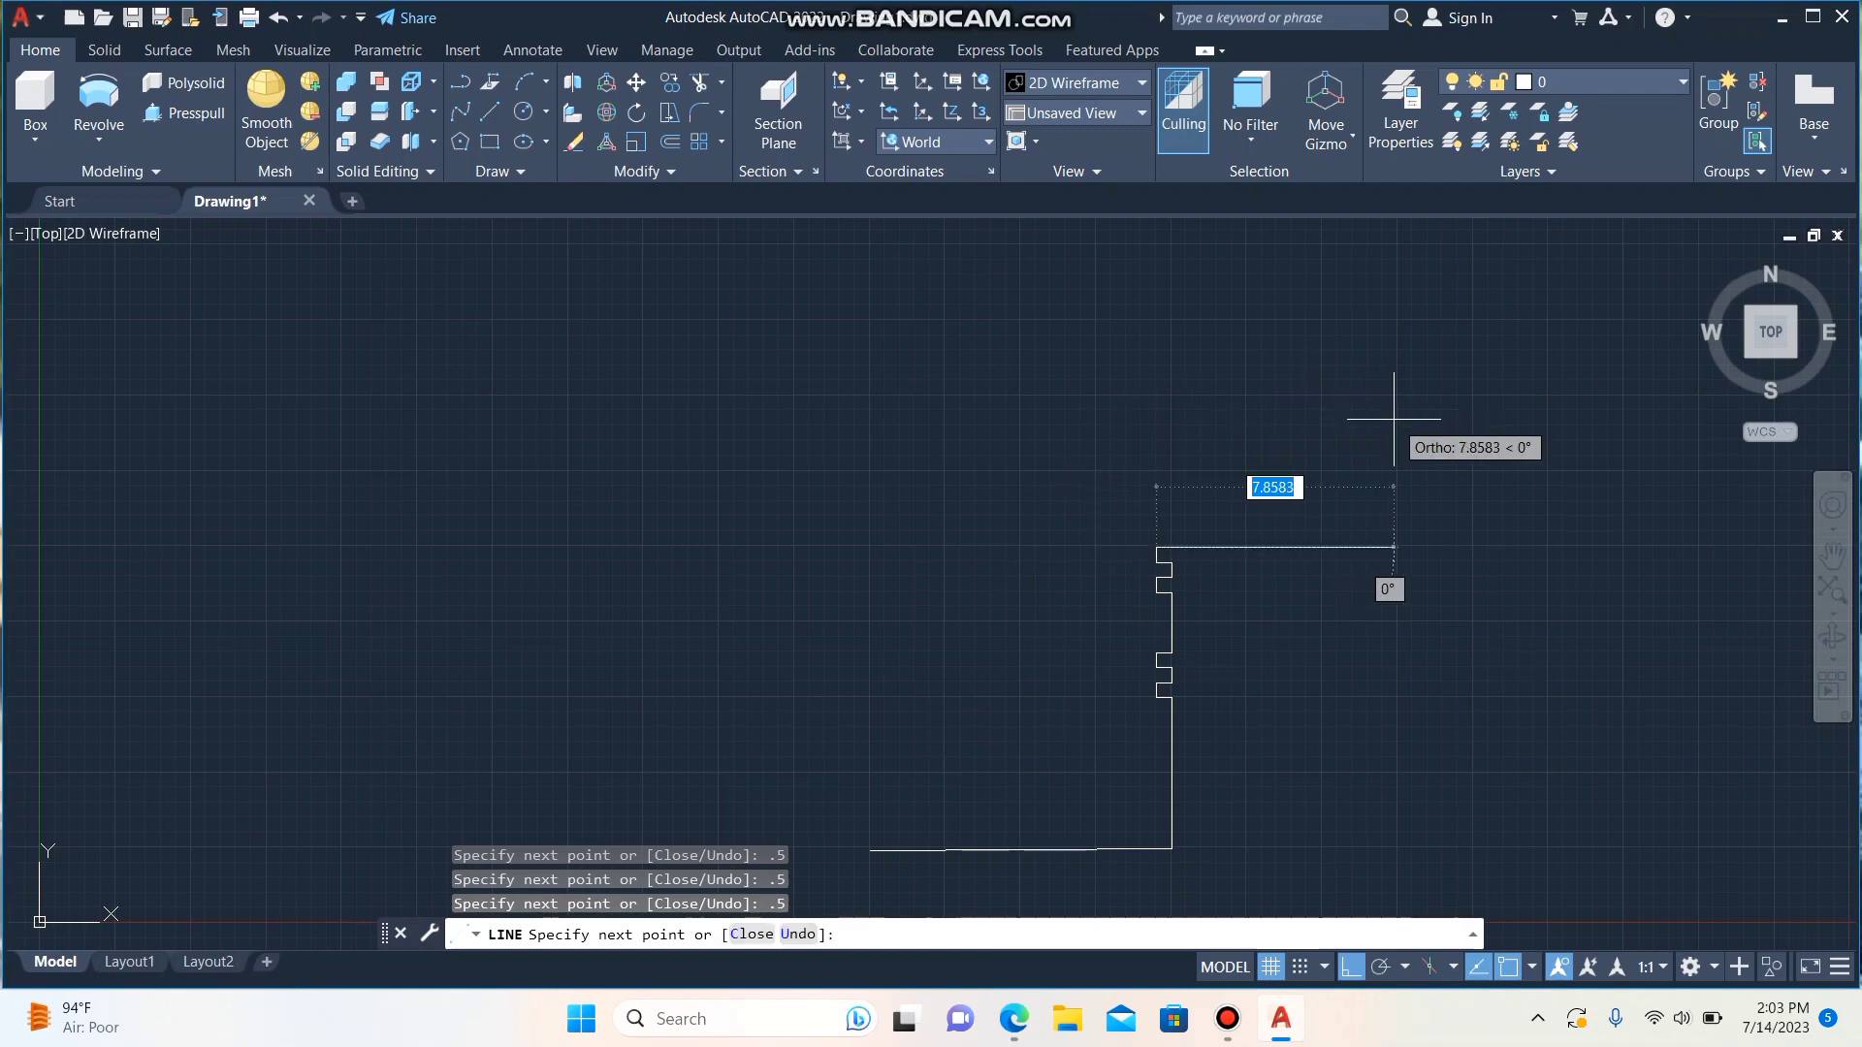
{"action": "type", "text": ".5"}
{"action": "key", "text": "Return"}
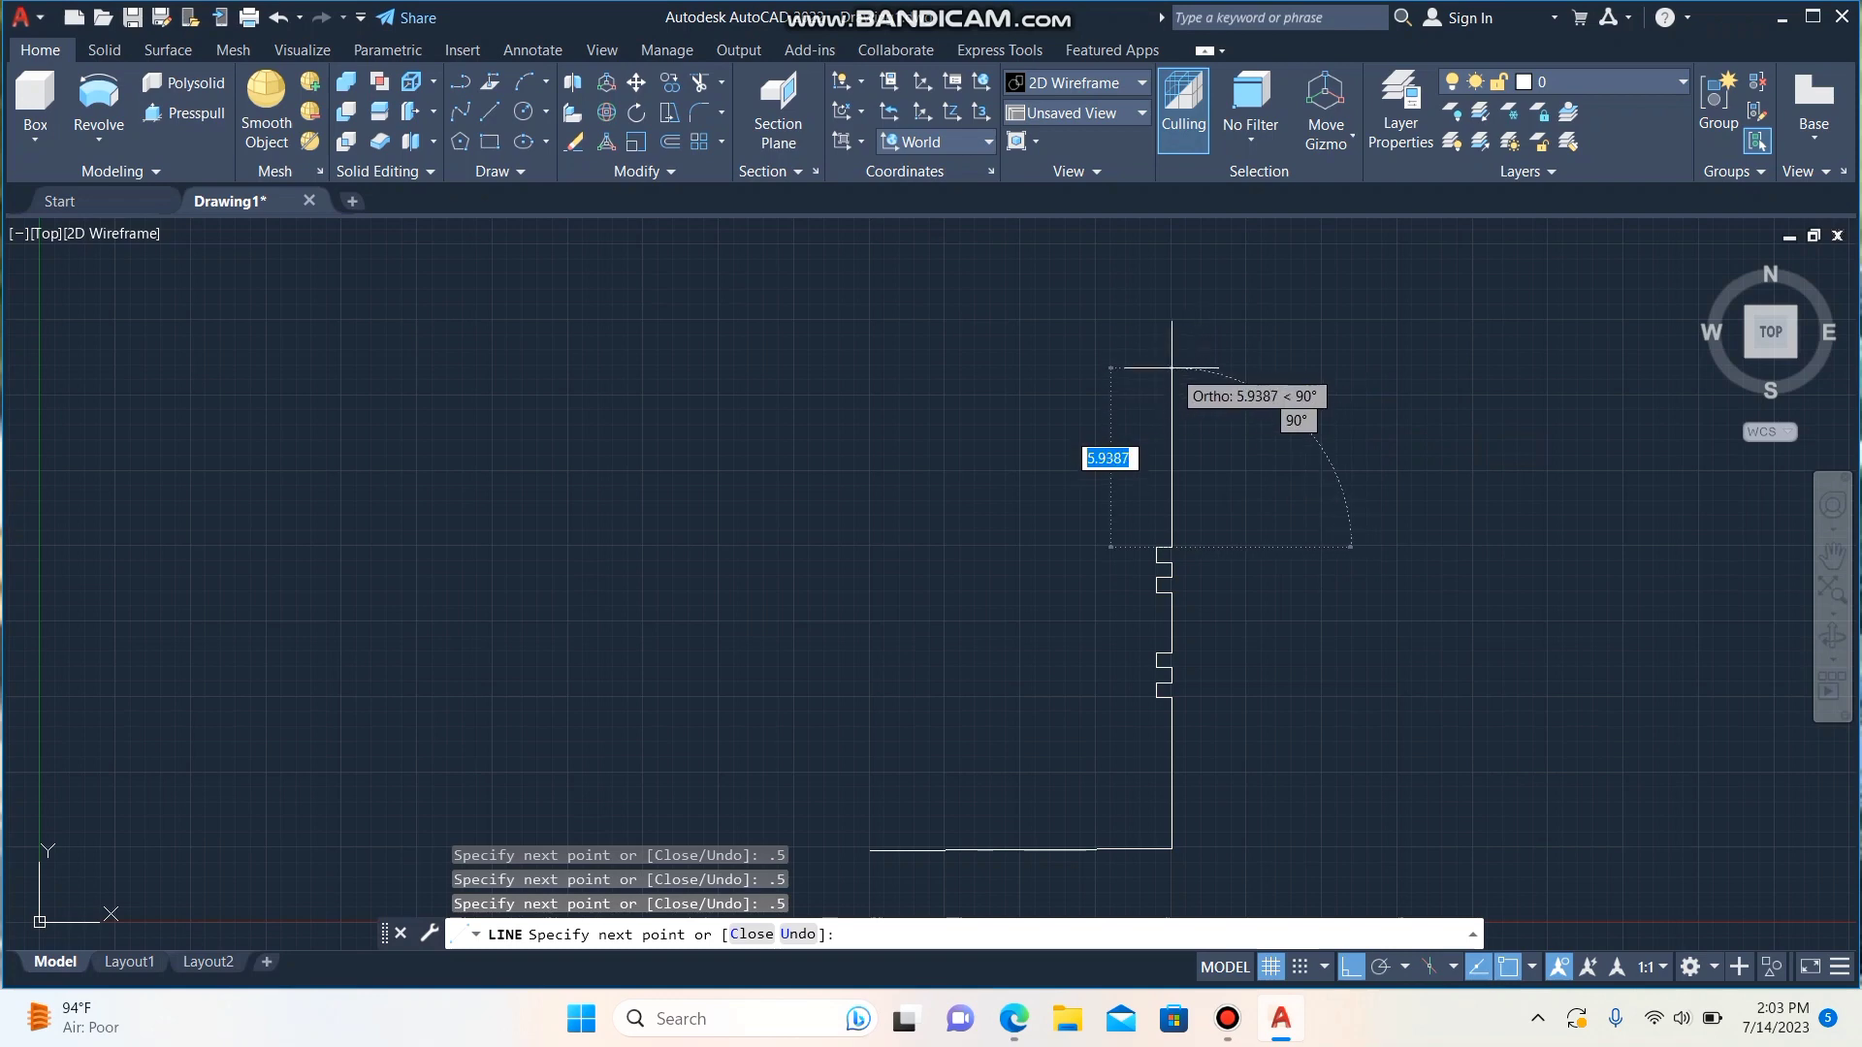
{"action": "type", "text": "5"}
{"action": "key", "text": "Return"}
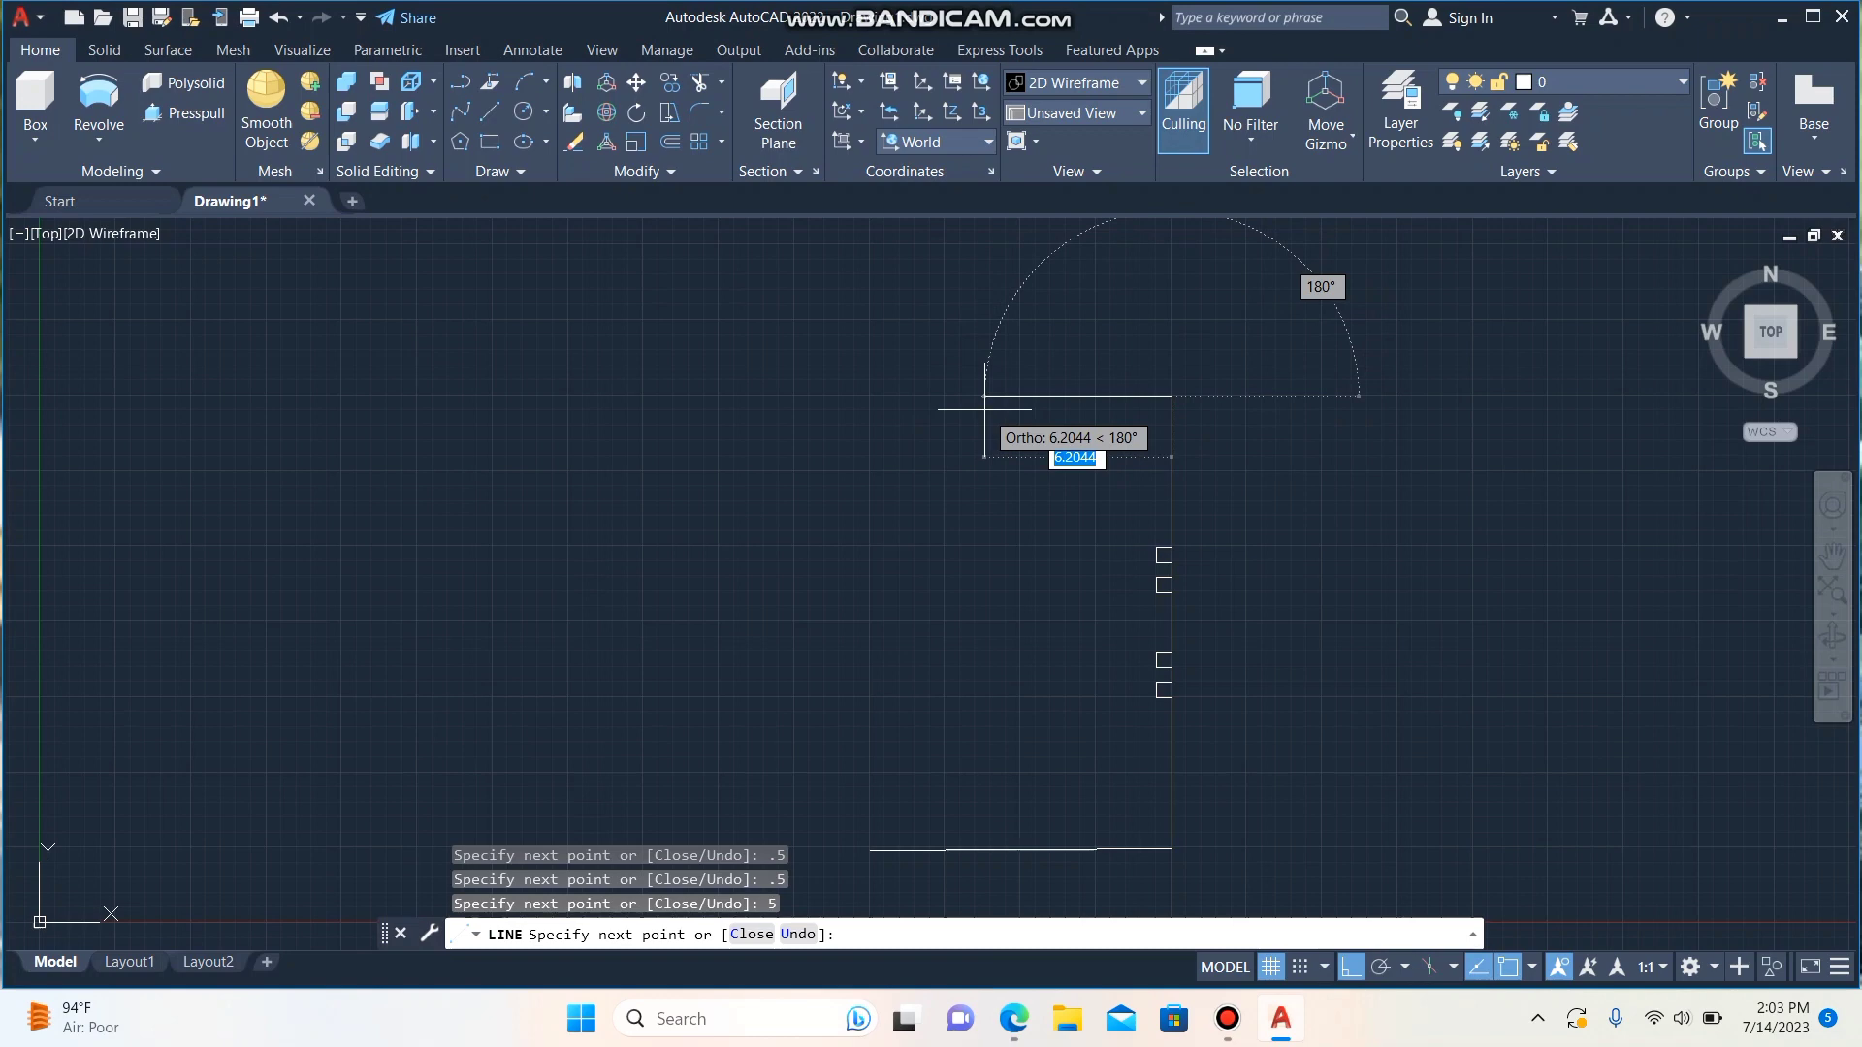
- Draw the 7-unit top leftward with a 0.5 boss rise, then end the line
{"action": "key", "text": "BackSpace"}
{"action": "key", "text": "Return"}
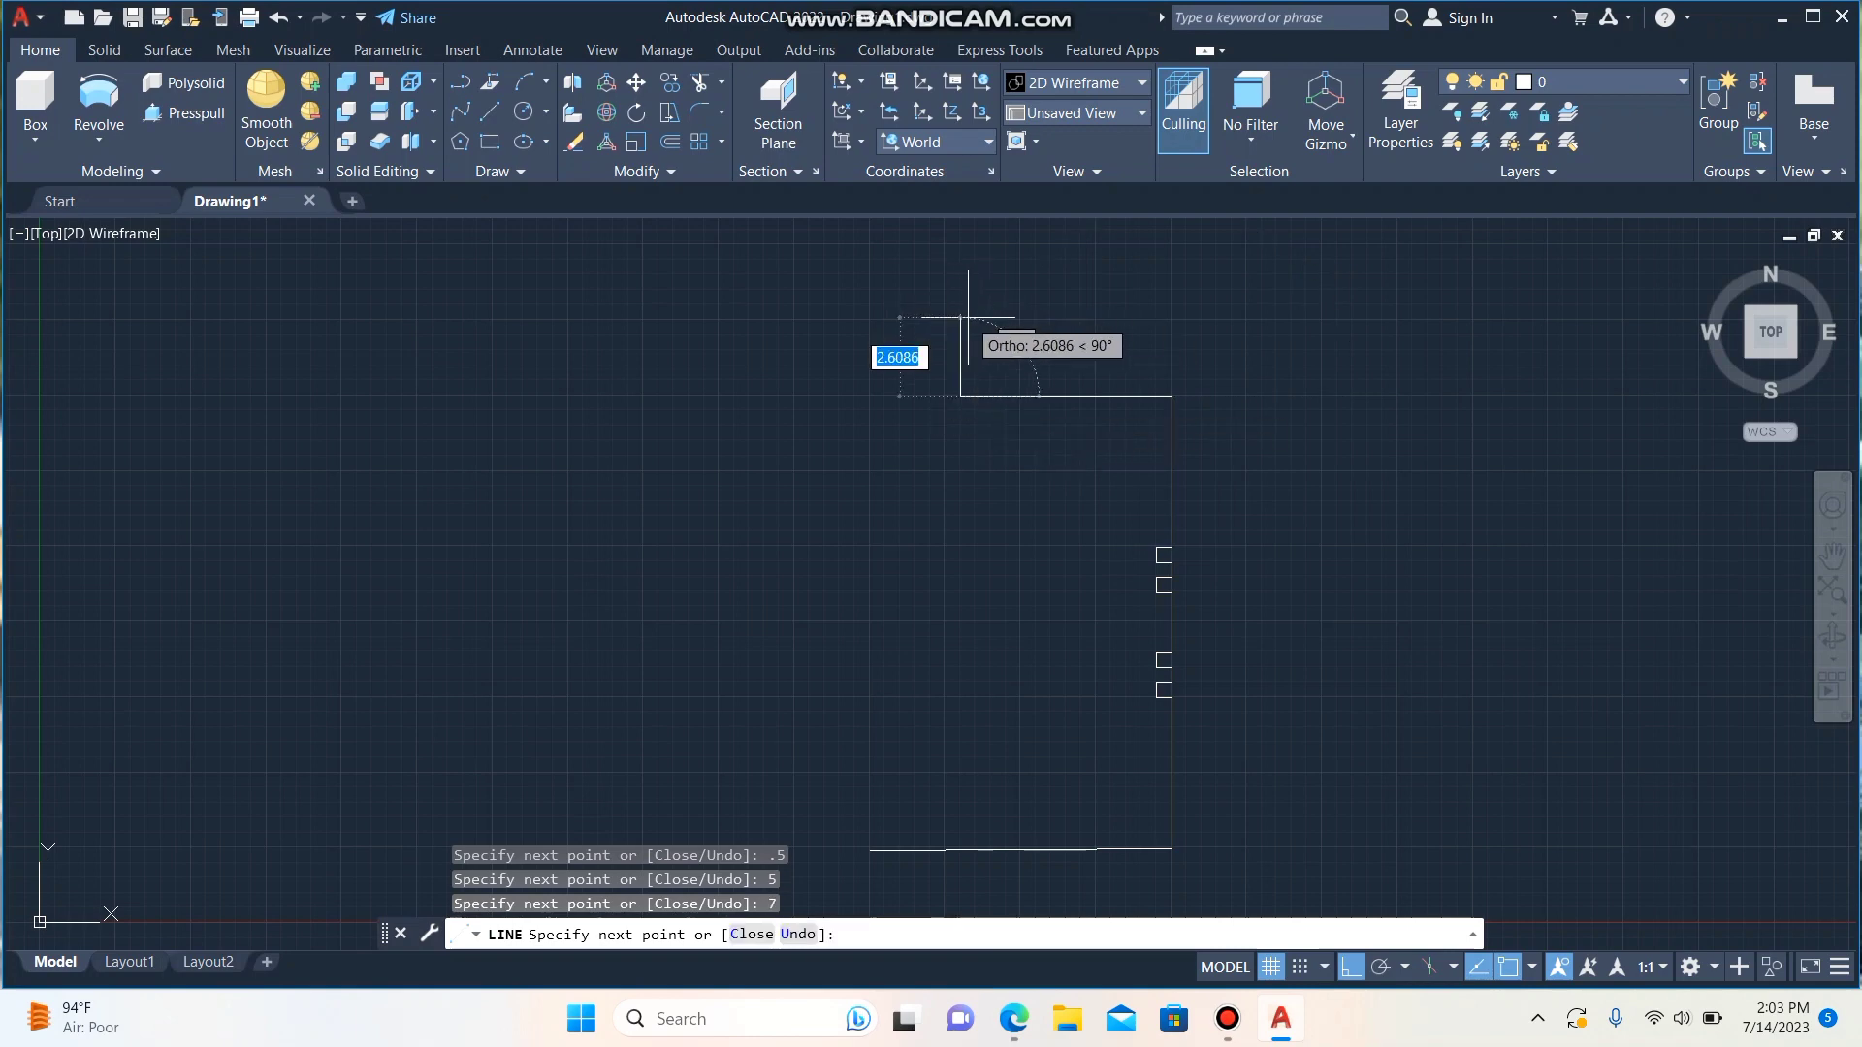
{"action": "key", "text": "BackSpace"}
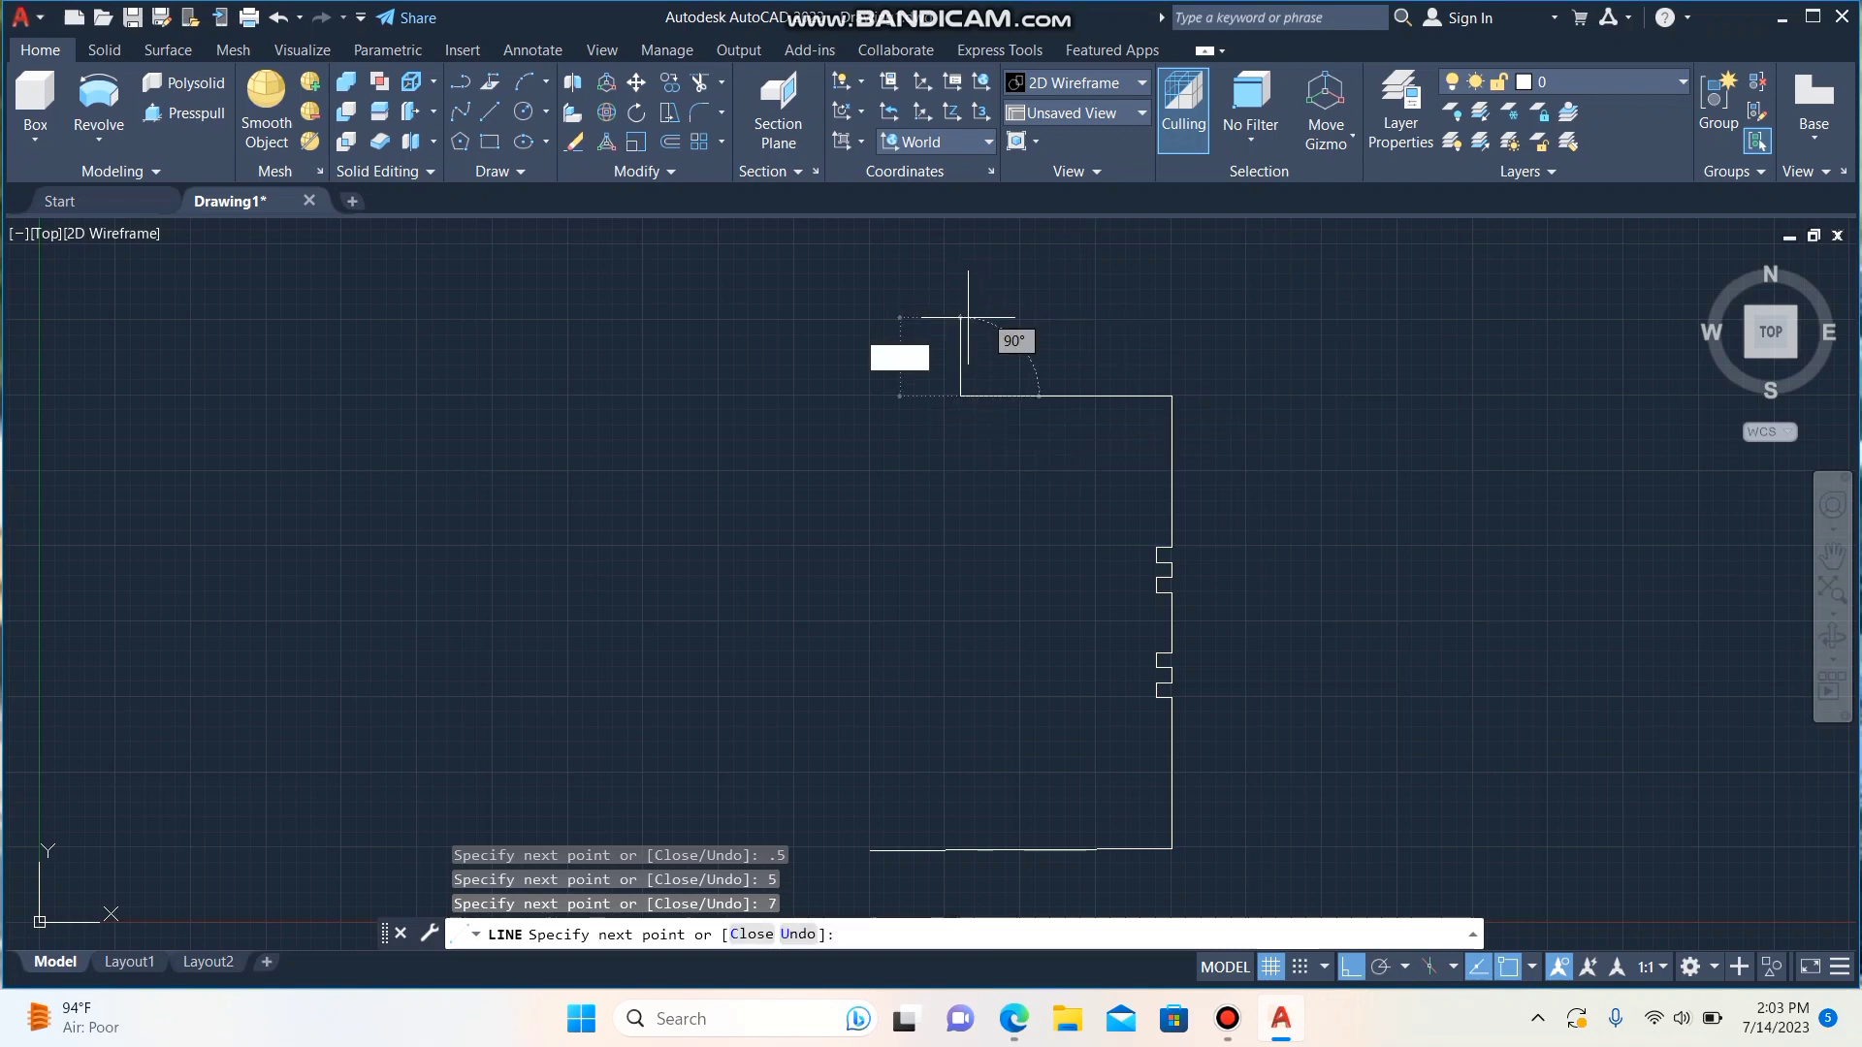
{"action": "type", "text": ".5"}
{"action": "key", "text": "Return"}
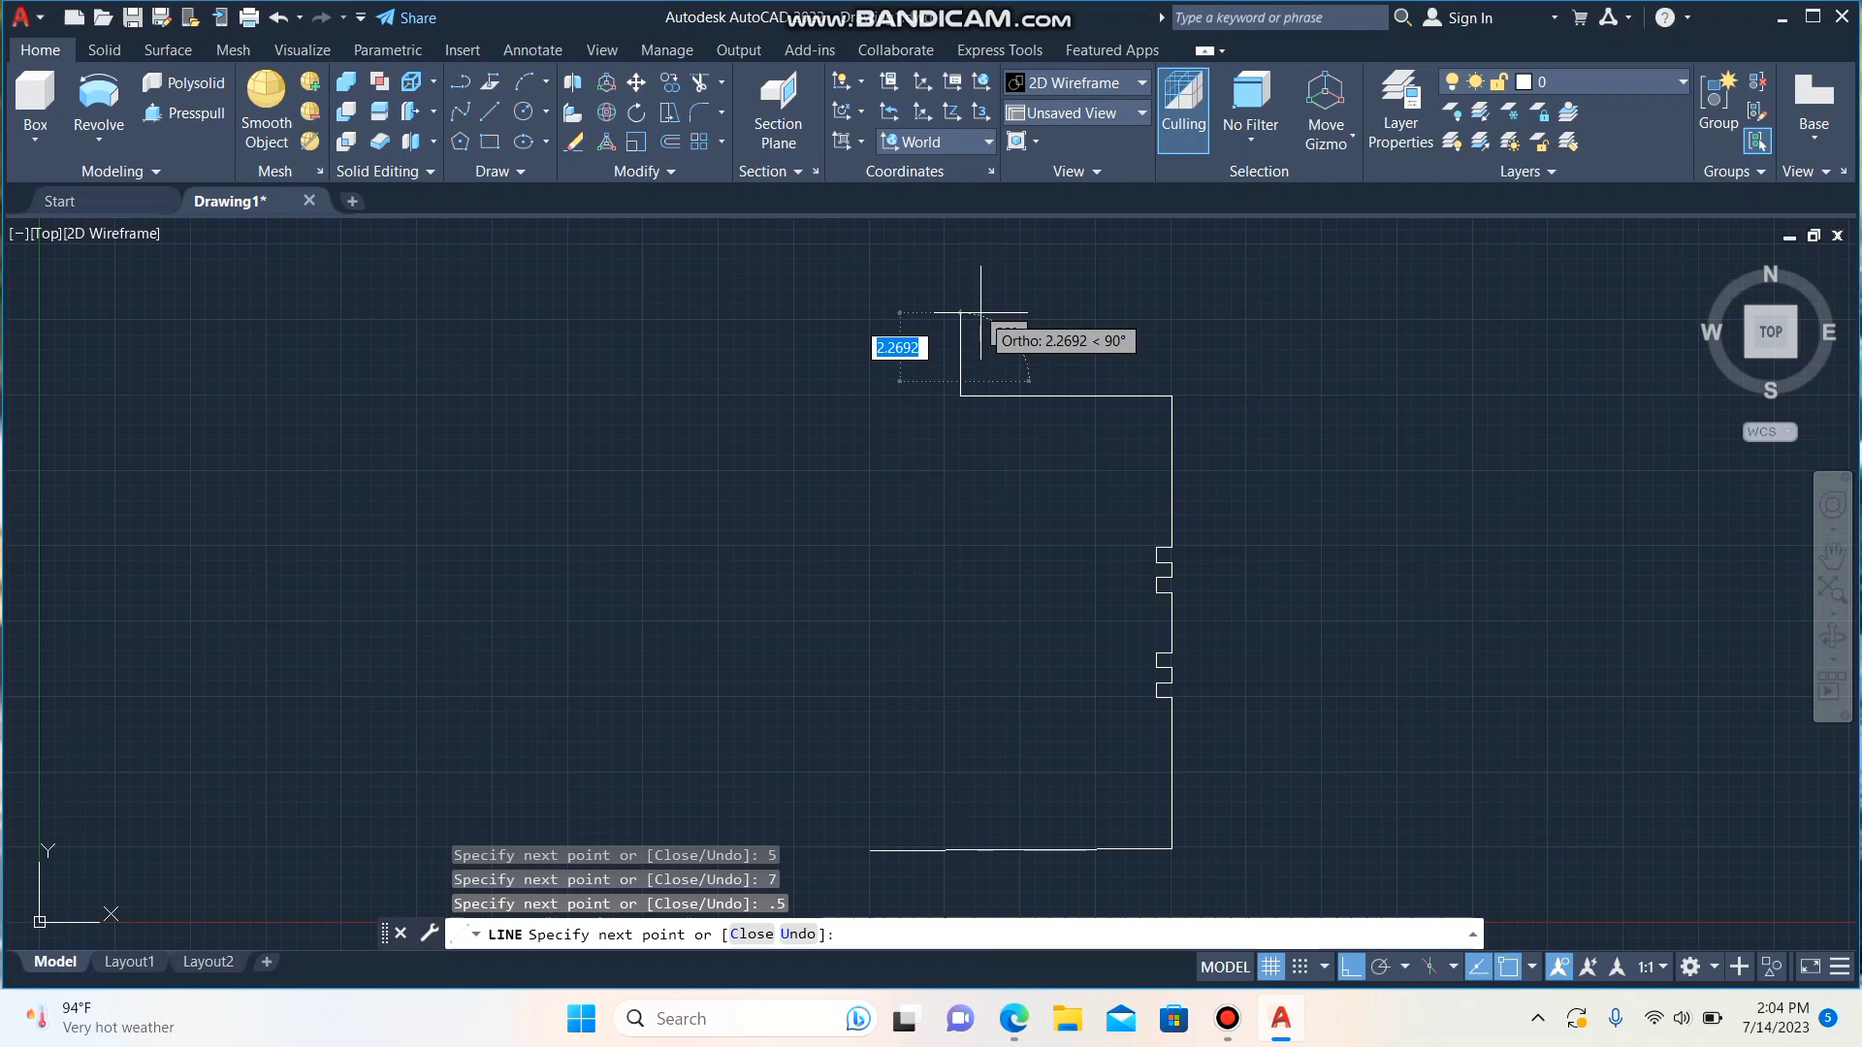
{"action": "key", "text": "Return"}
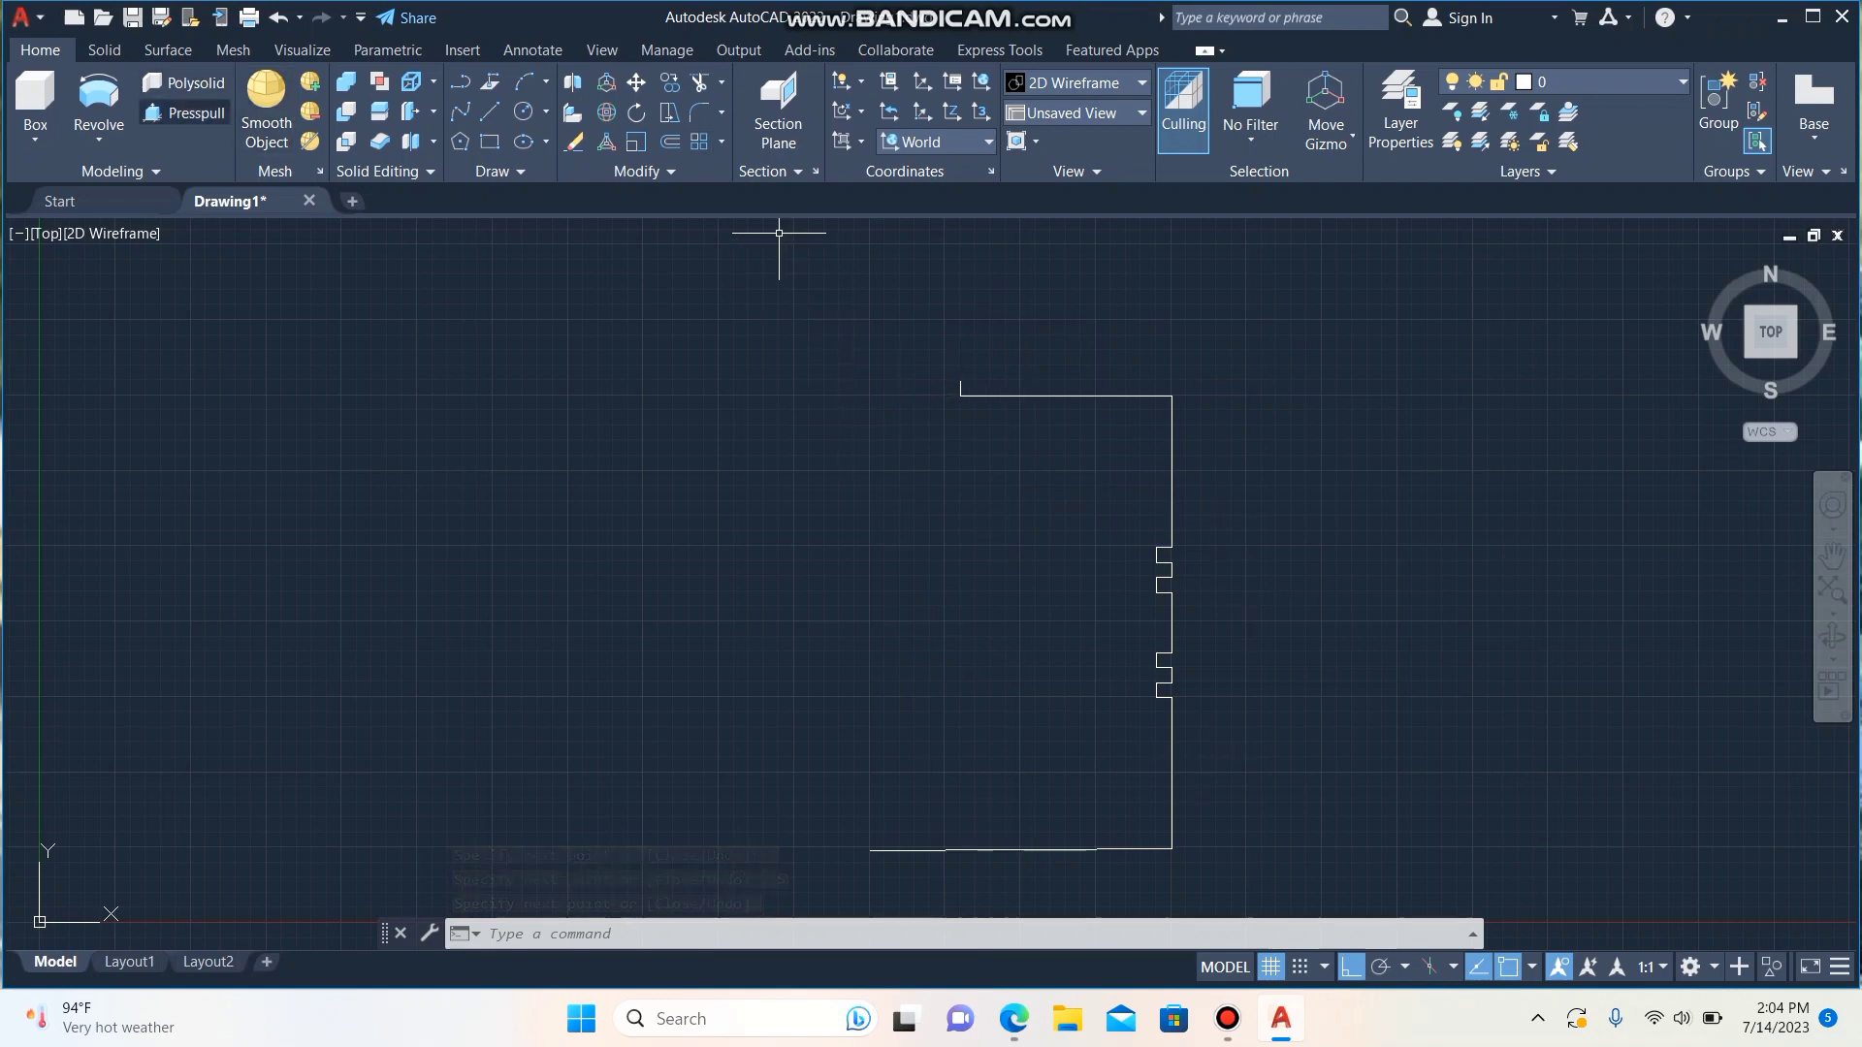
- Revolve the profile 360° about a vertical axis through its bottom-left point
{"action": "left_click", "coordinate": [98, 136]}
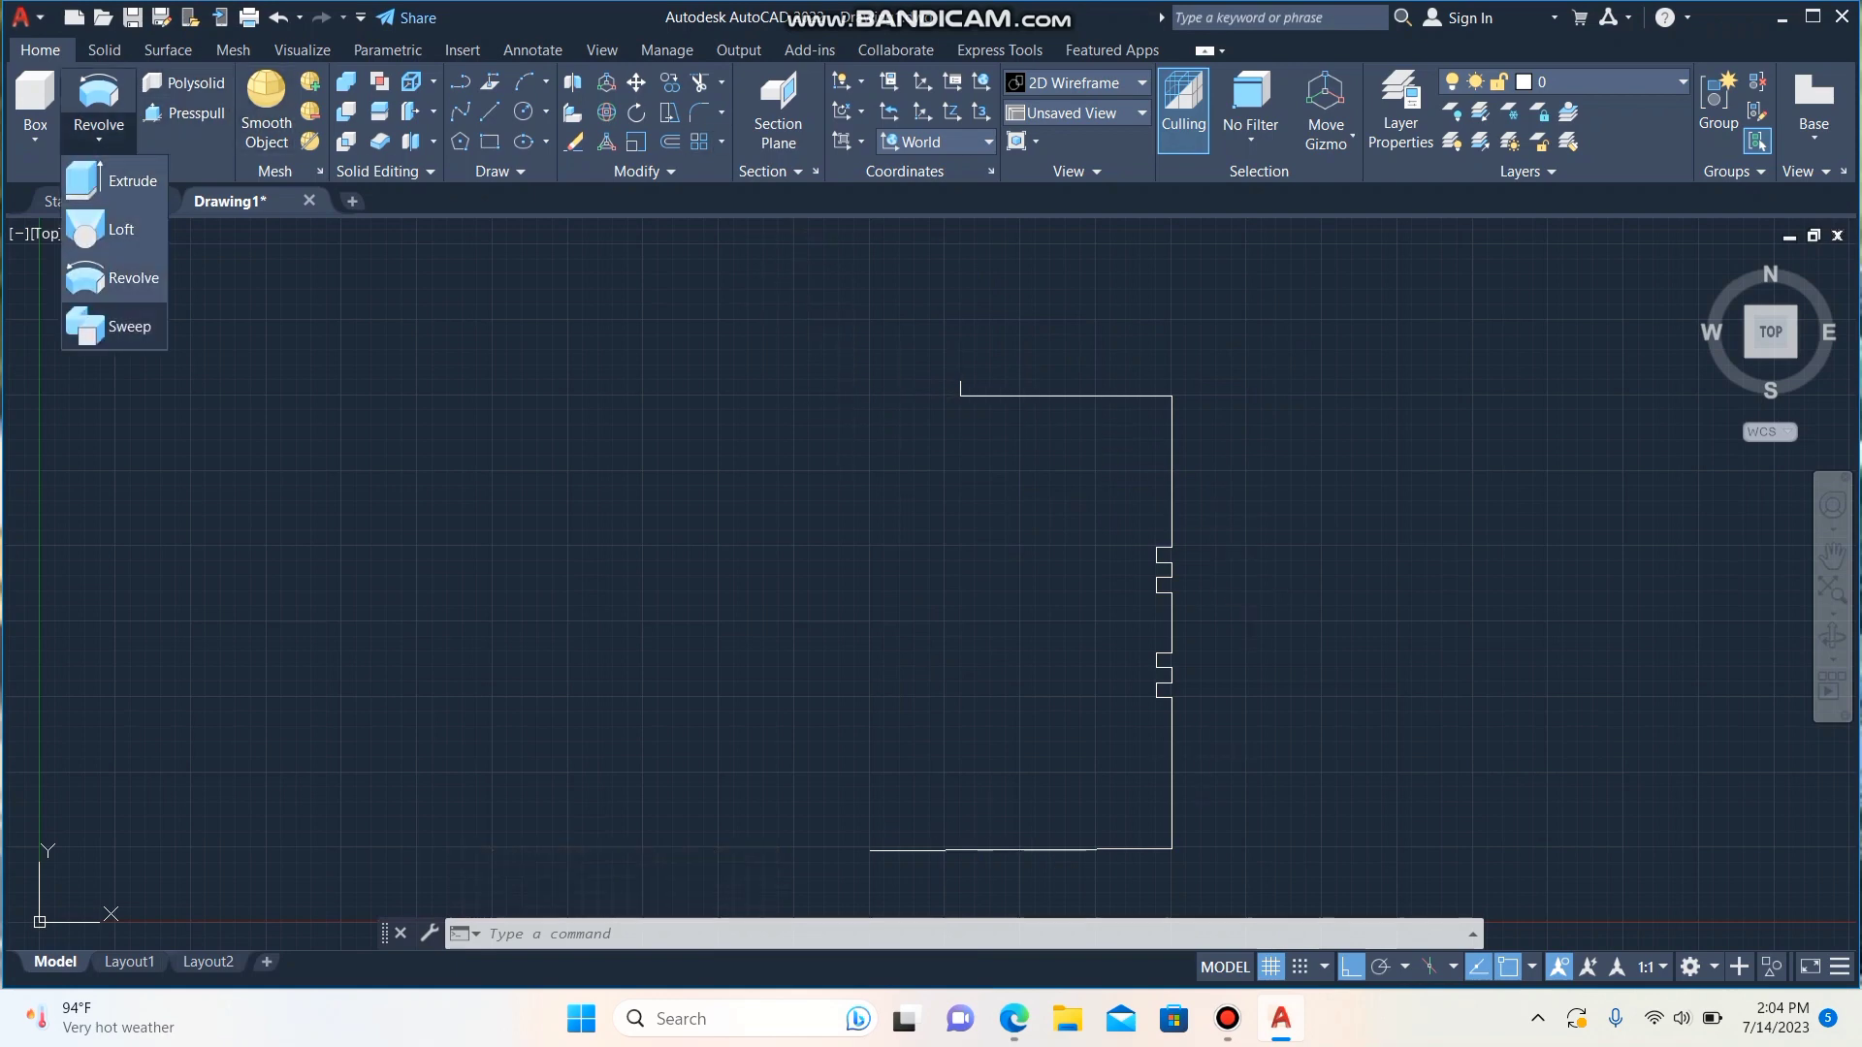
{"action": "left_click", "coordinate": [117, 279]}
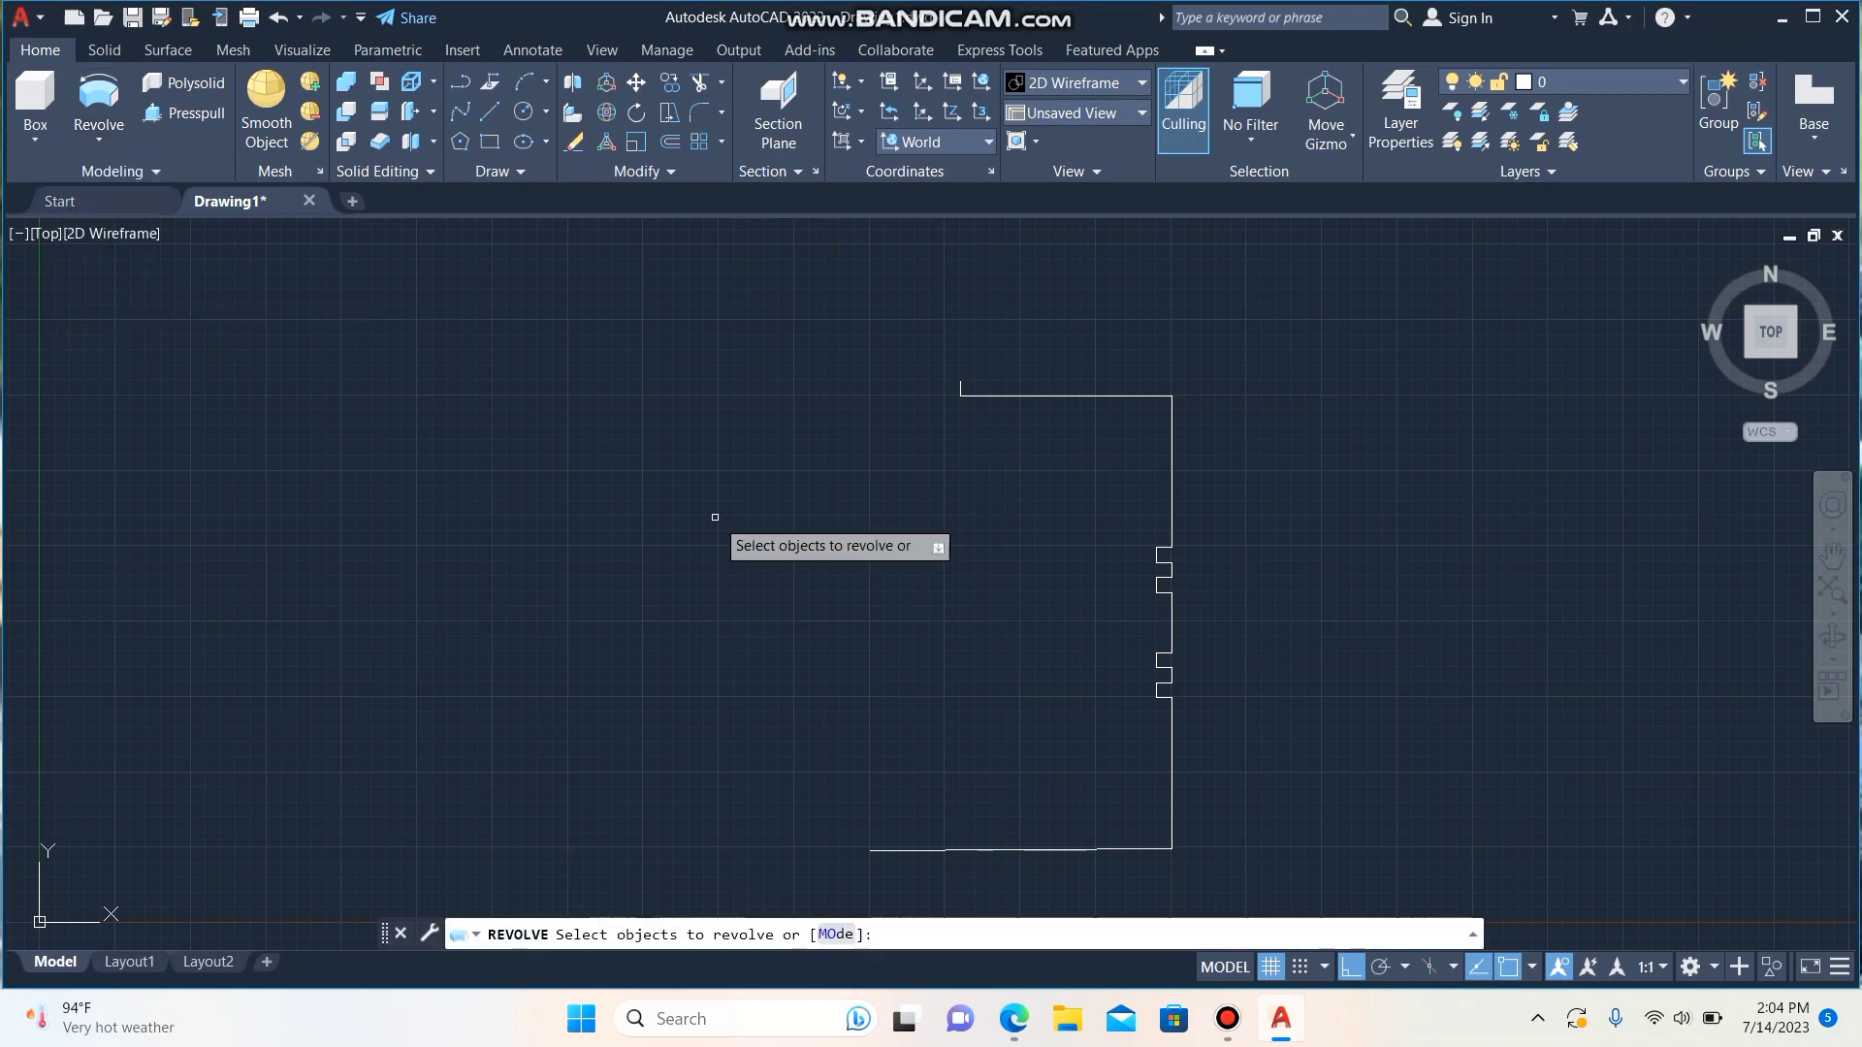
{"action": "mouse_move", "coordinate": [707, 653]}
{"action": "left_mouse_down"}
{"action": "mouse_move", "coordinate": [1274, 754]}
{"action": "mouse_move", "coordinate": [882, 616]}
{"action": "mouse_move", "coordinate": [989, 269]}
{"action": "mouse_move", "coordinate": [956, 291]}
{"action": "left_mouse_up"}
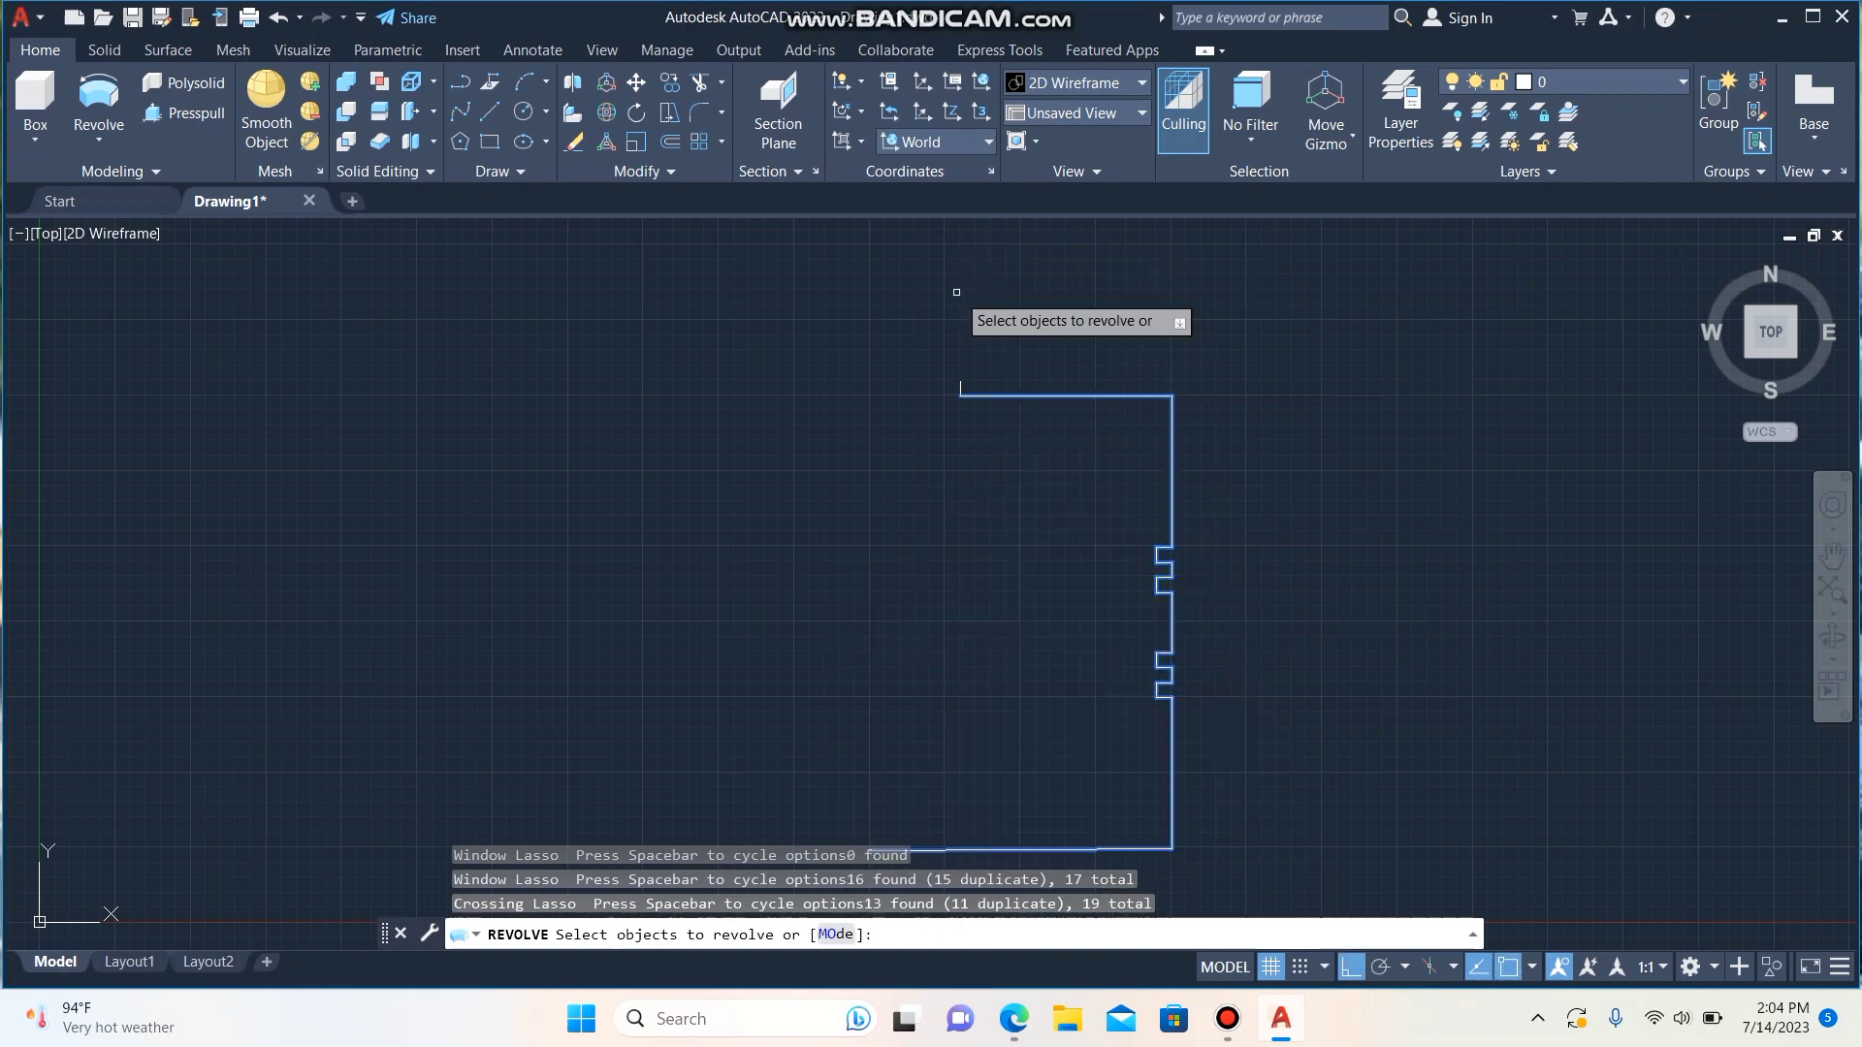
{"action": "mouse_move", "coordinate": [991, 364]}
{"action": "left_mouse_down"}
{"action": "mouse_move", "coordinate": [921, 417]}
{"action": "mouse_move", "coordinate": [919, 372]}
{"action": "left_mouse_up"}
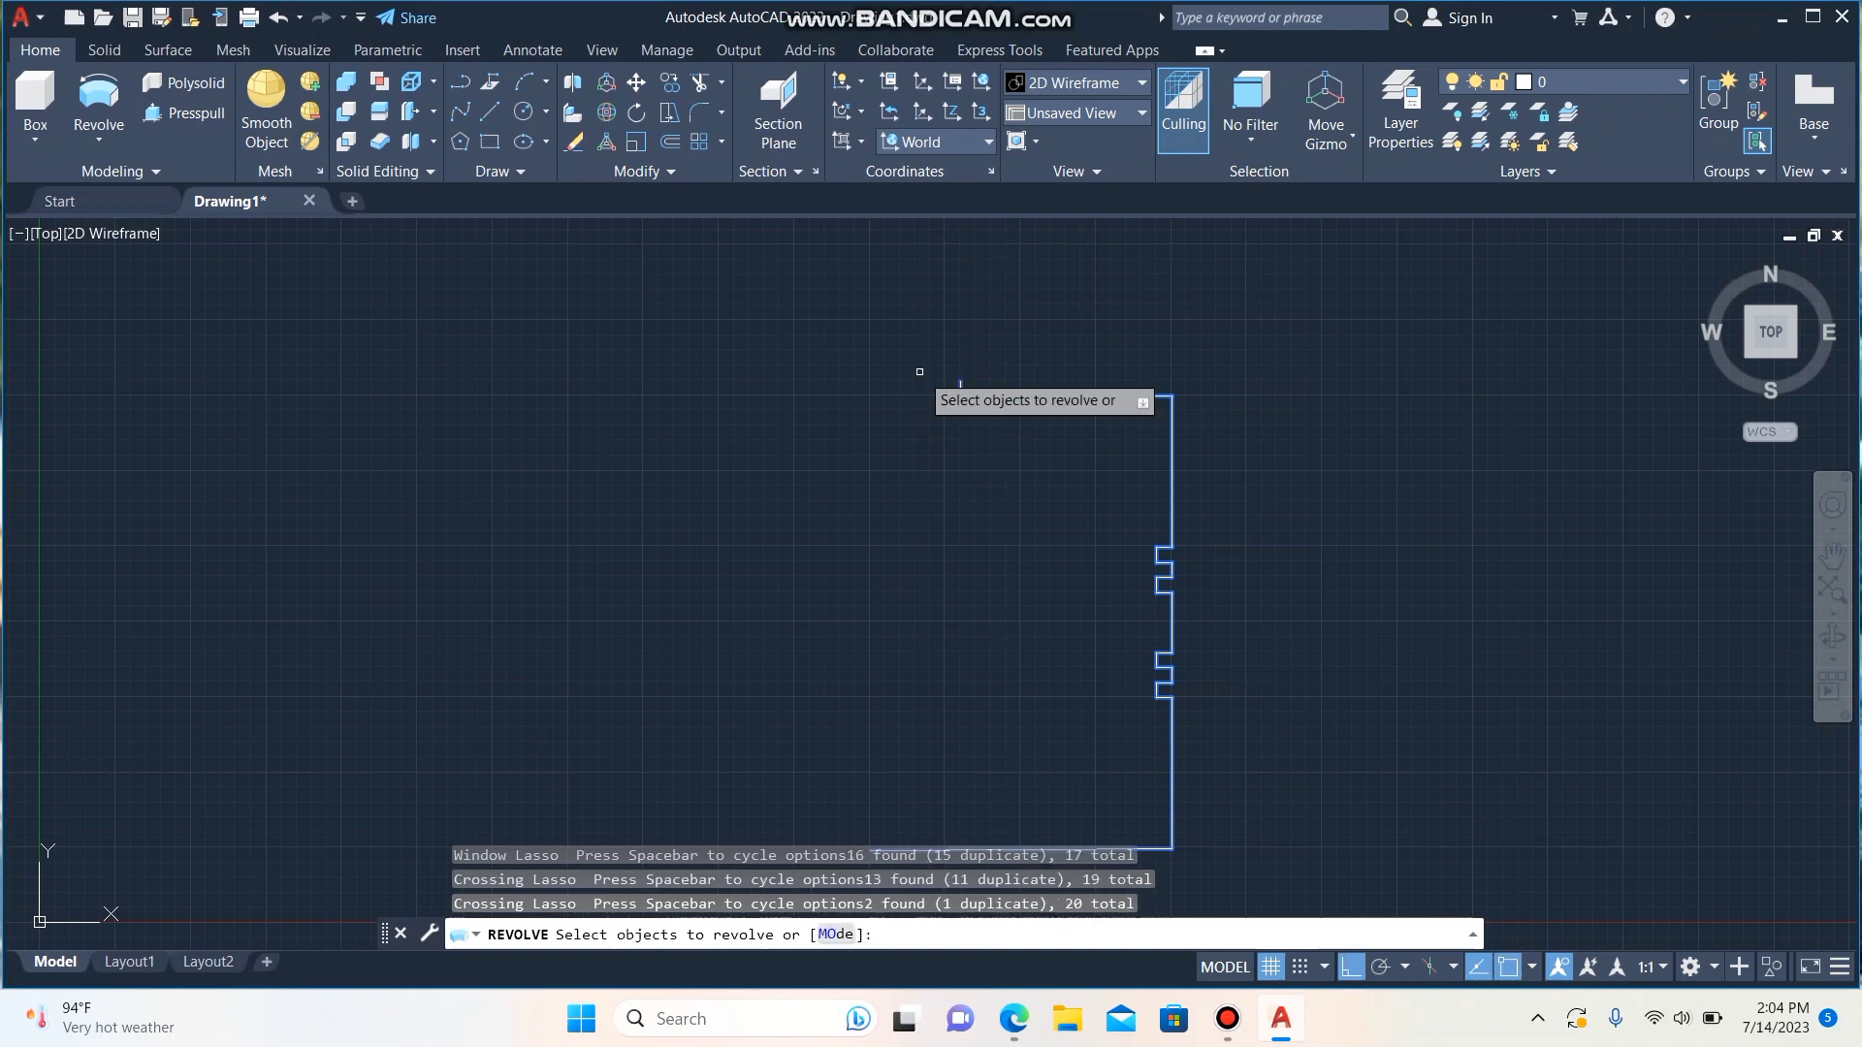
{"action": "key", "text": "Return"}
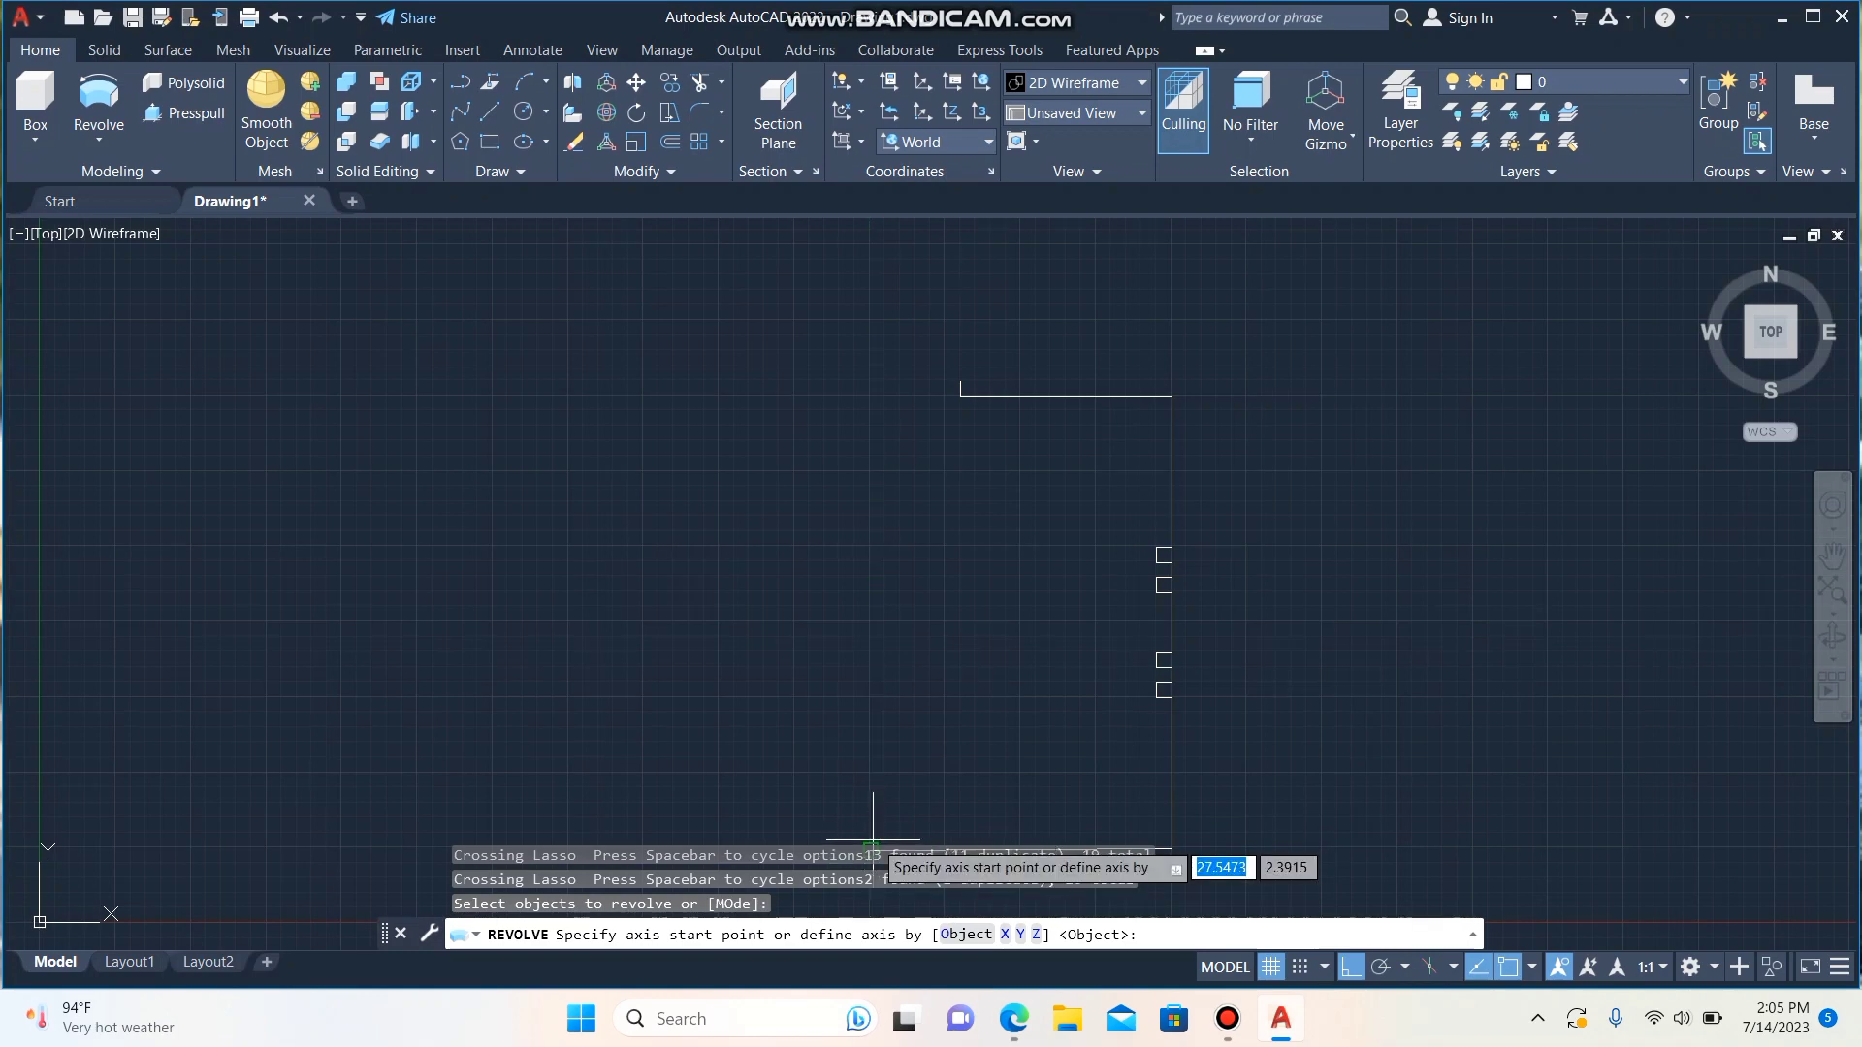
{"action": "left_click", "coordinate": [871, 842]}
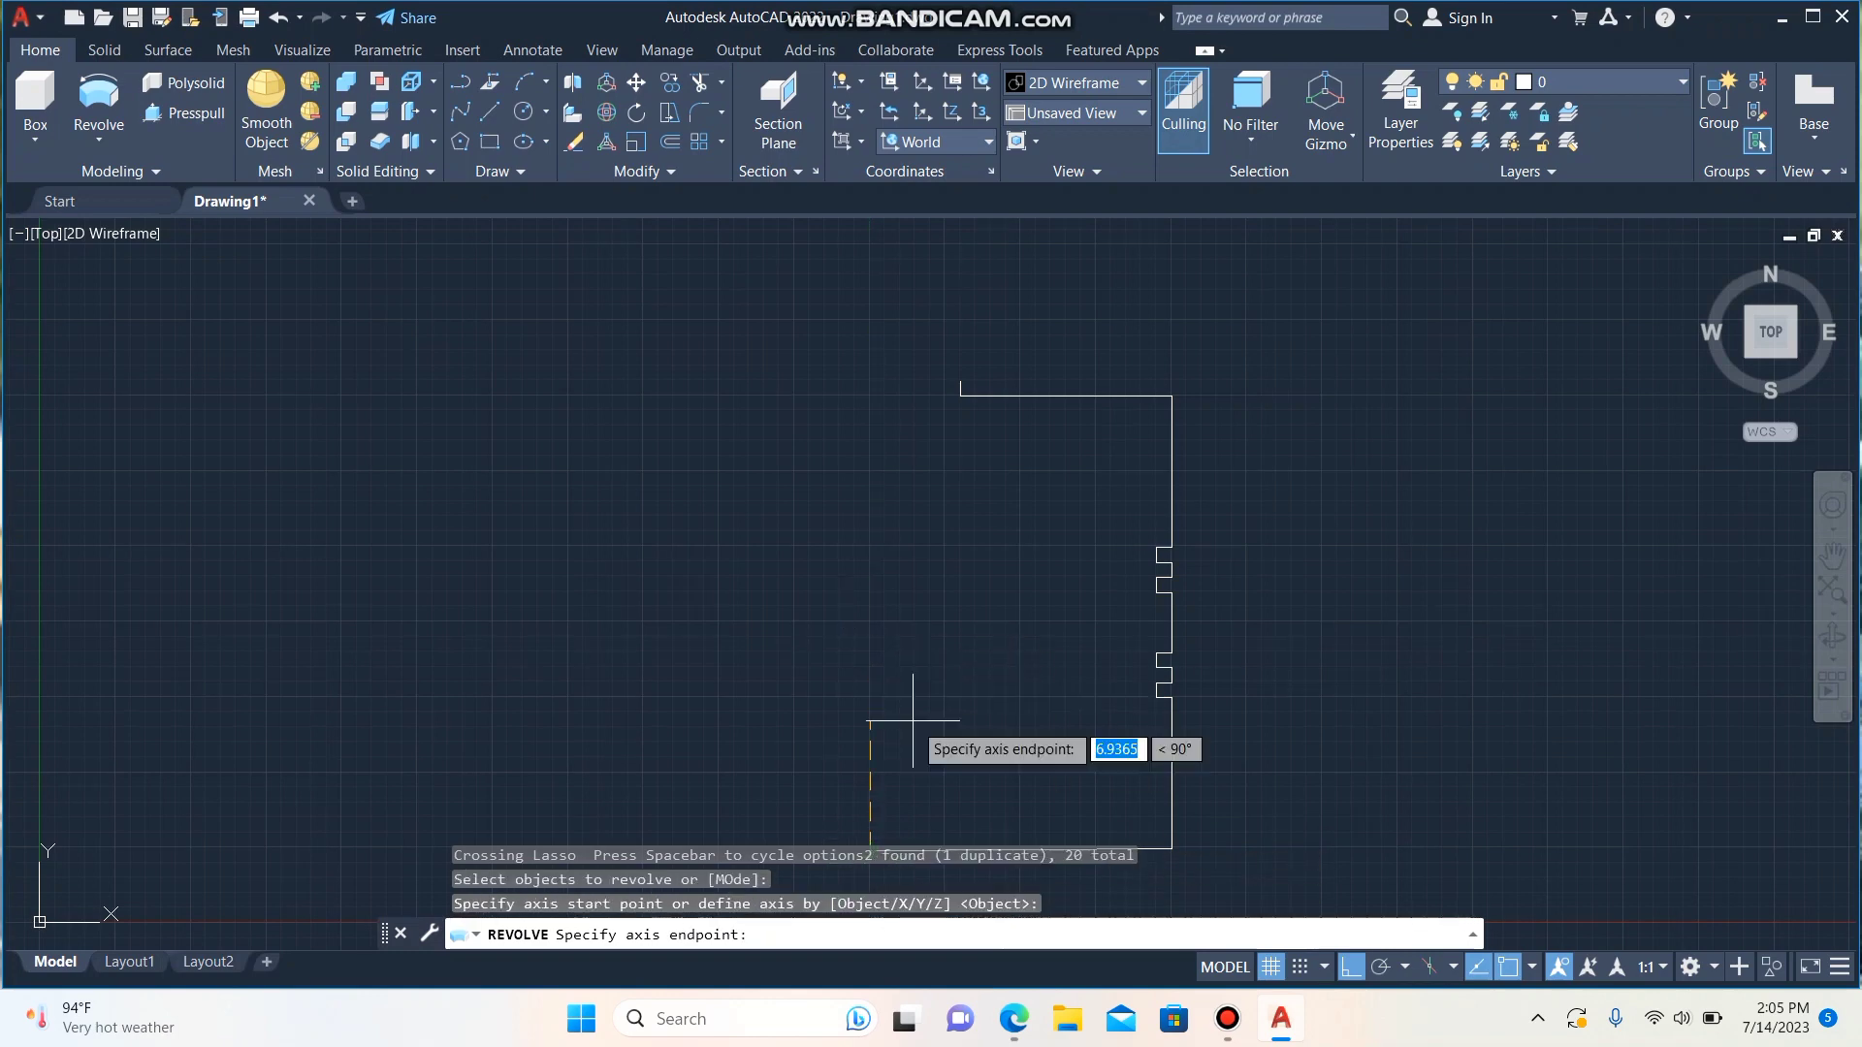
{"action": "left_click", "coordinate": [870, 558]}
{"action": "type", "text": "360"}
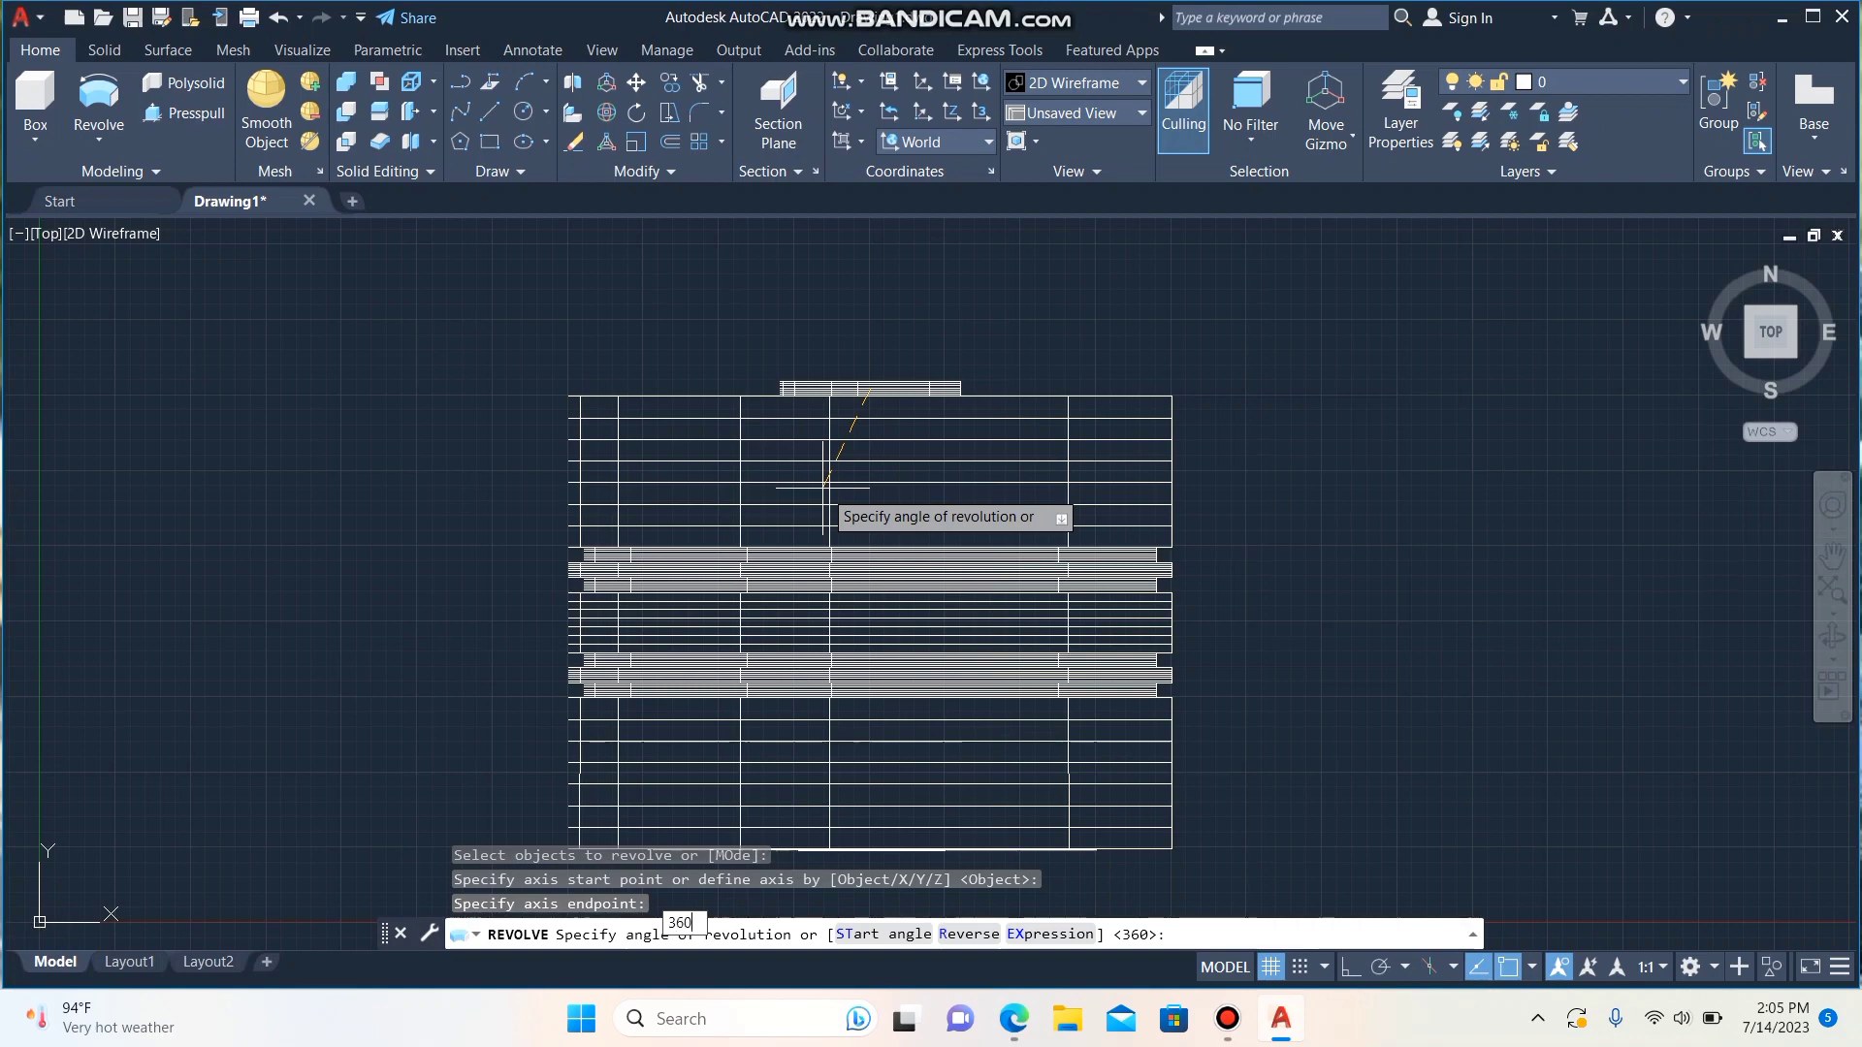
{"action": "key", "text": "Return"}
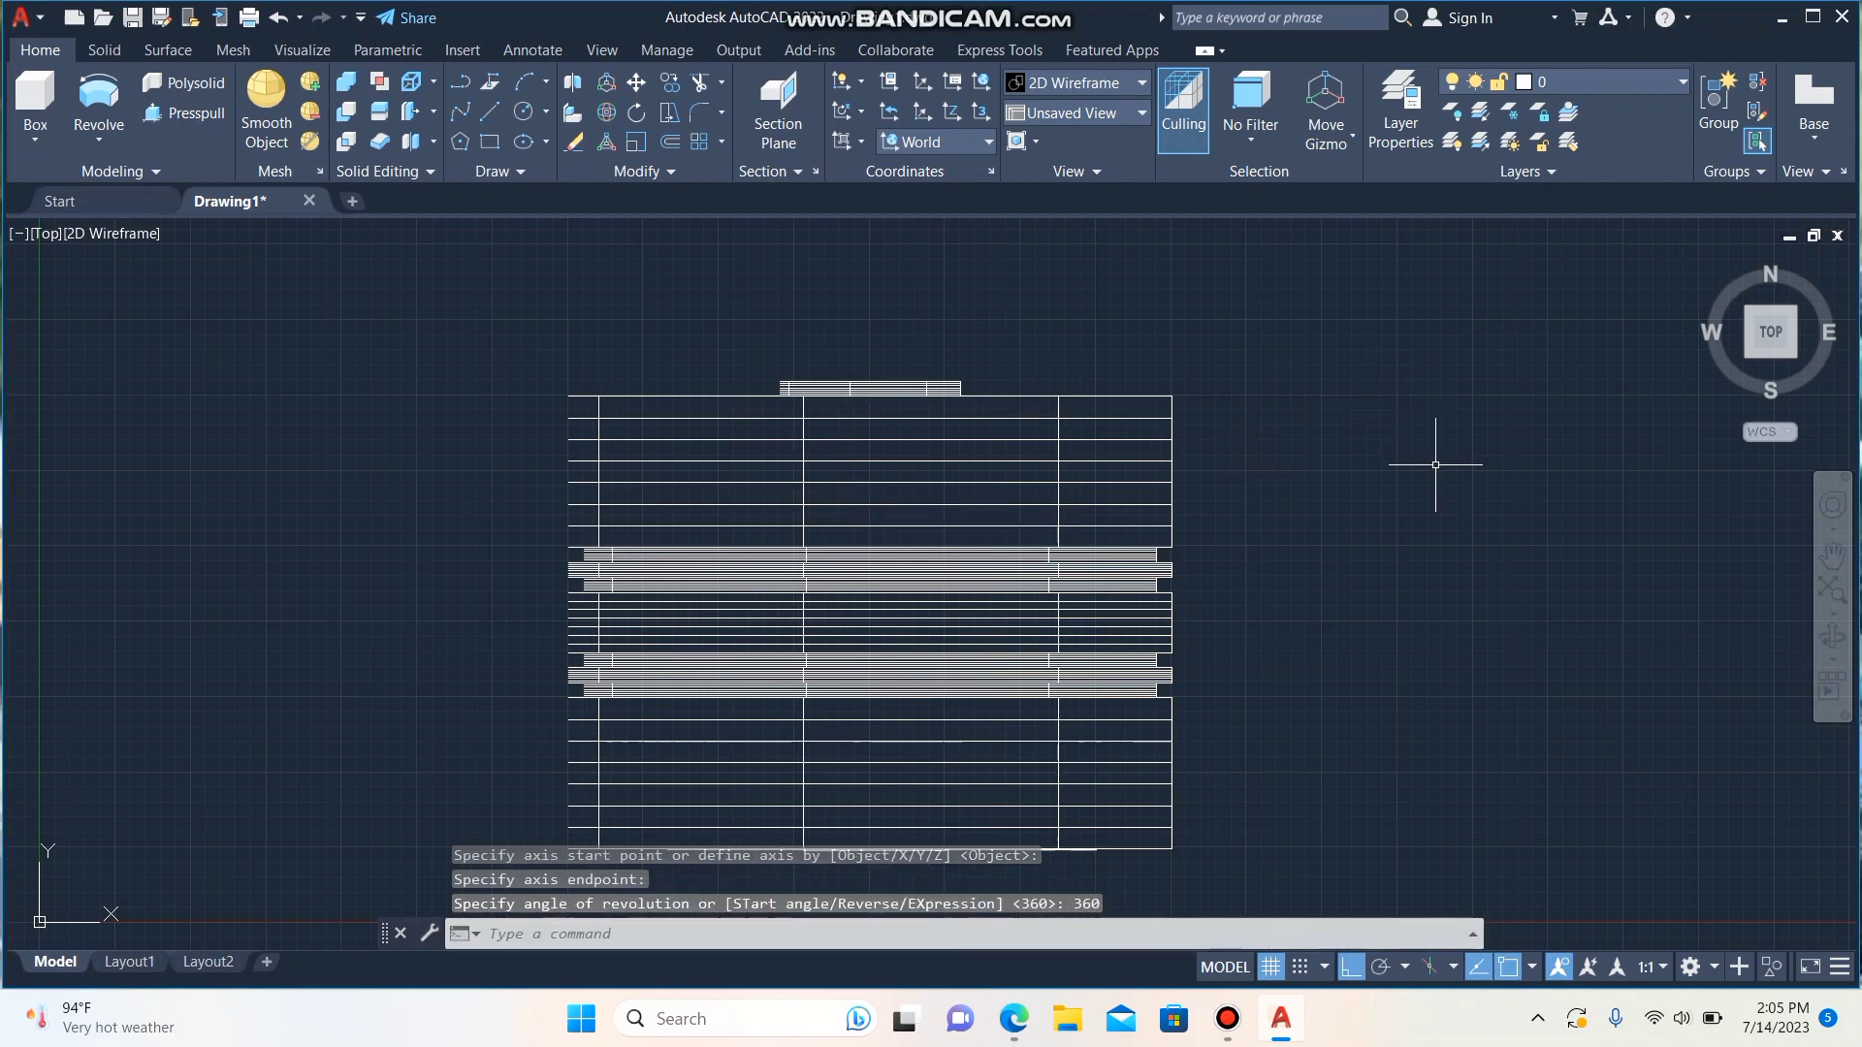
- Orbit the view to an oblique angle to see the revolved piston in 3D
{"action": "left_click", "coordinate": [1832, 635]}
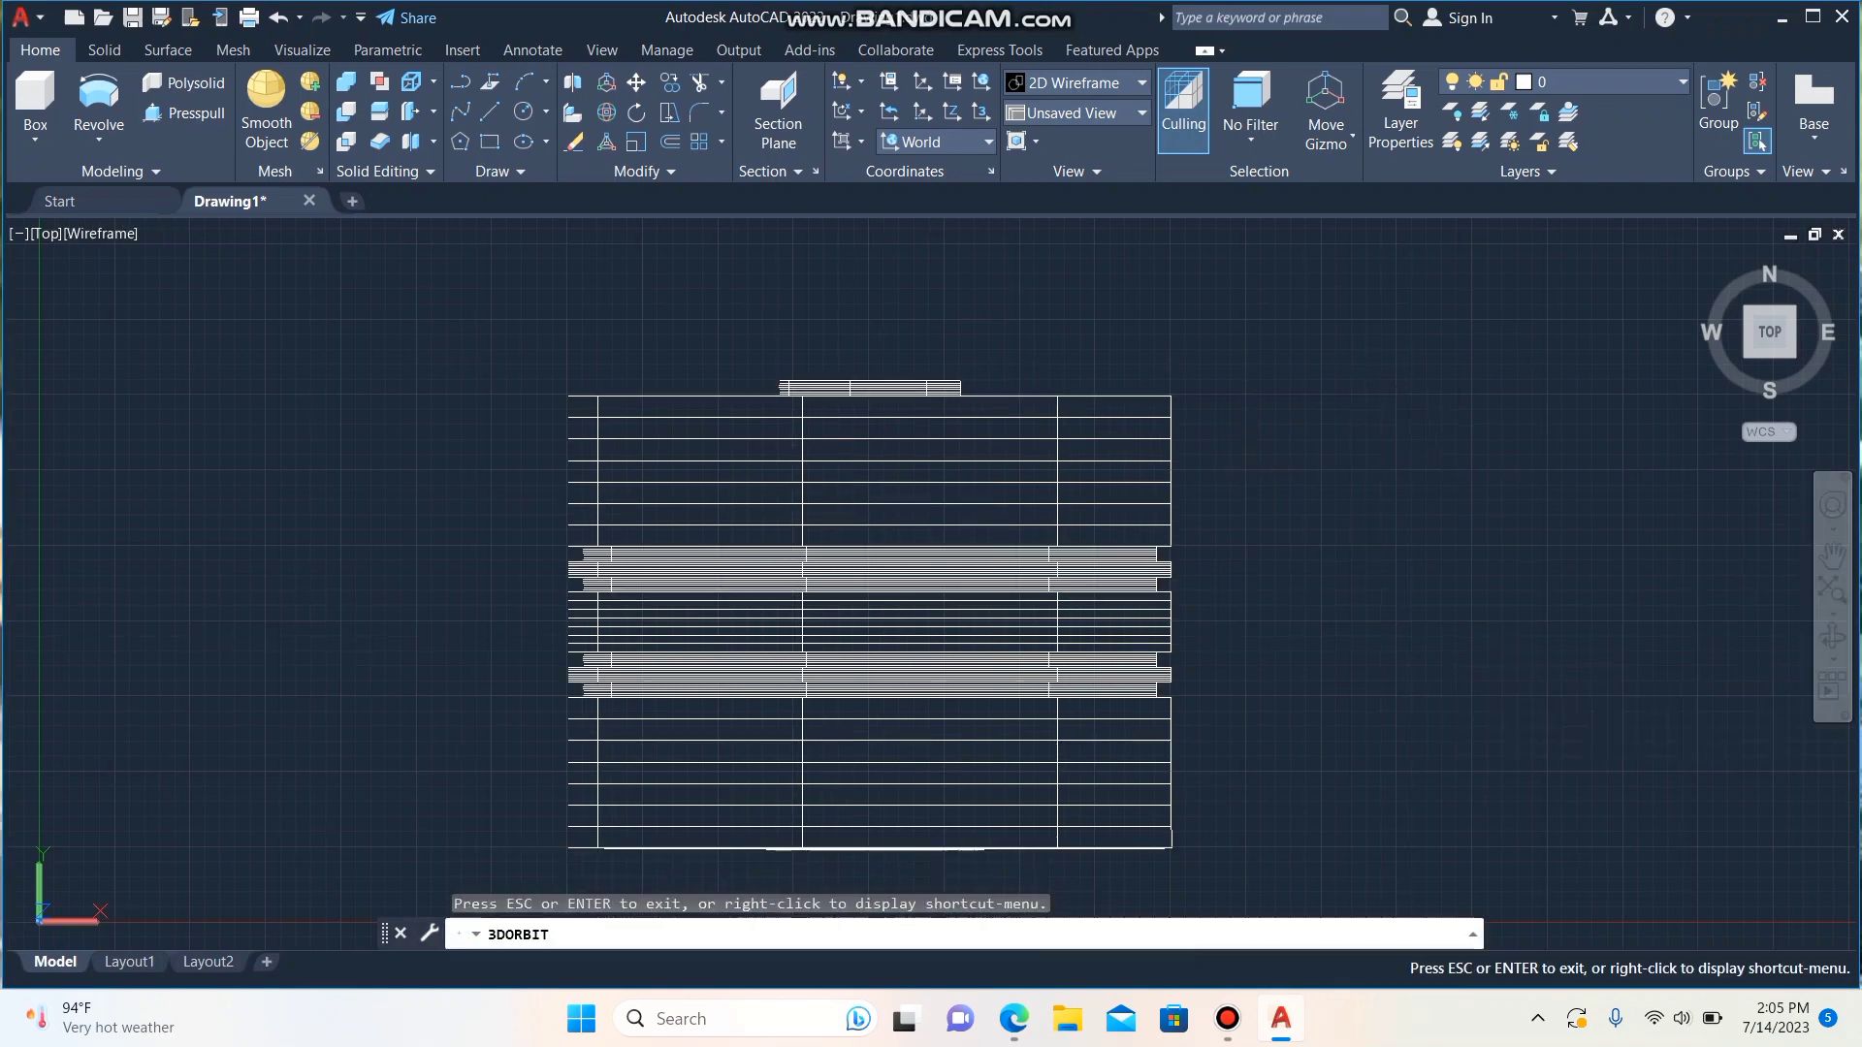
{"action": "left_click_drag", "start_coordinate": [873, 776], "coordinate": [870, 588]}
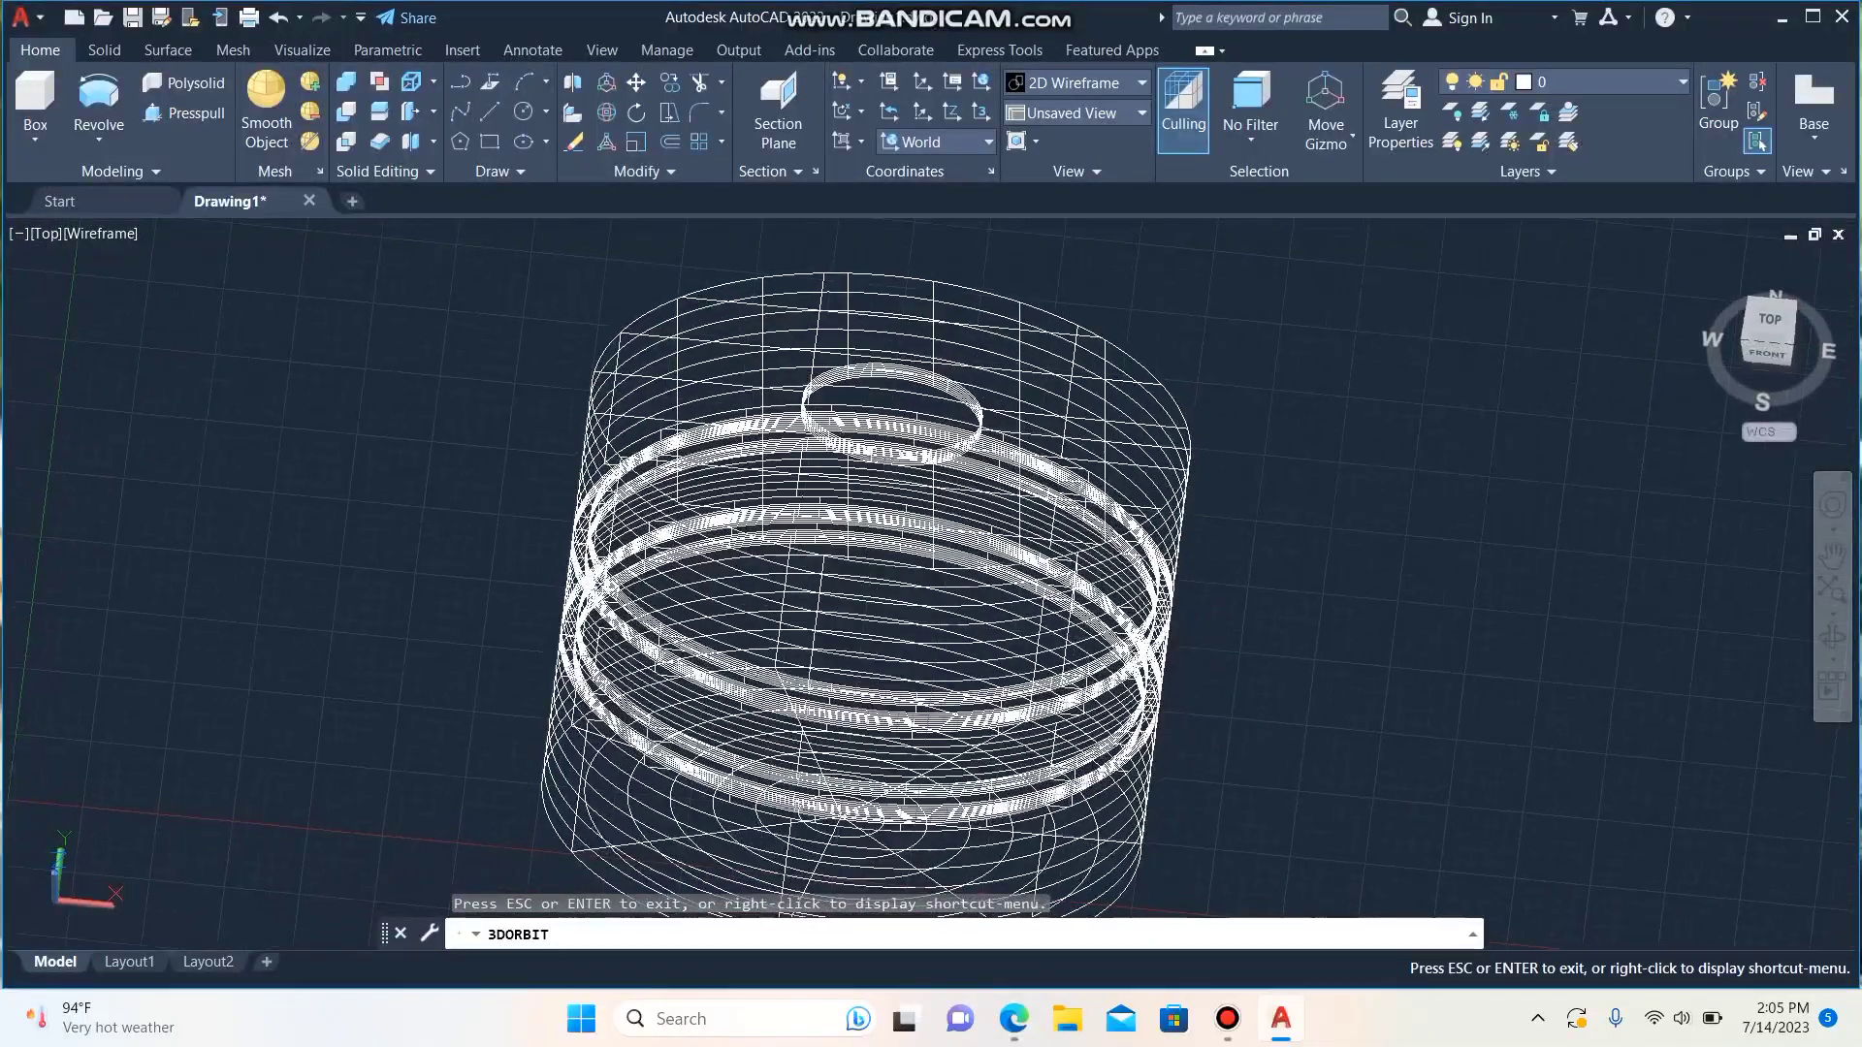
{"action": "key", "text": "Escape"}
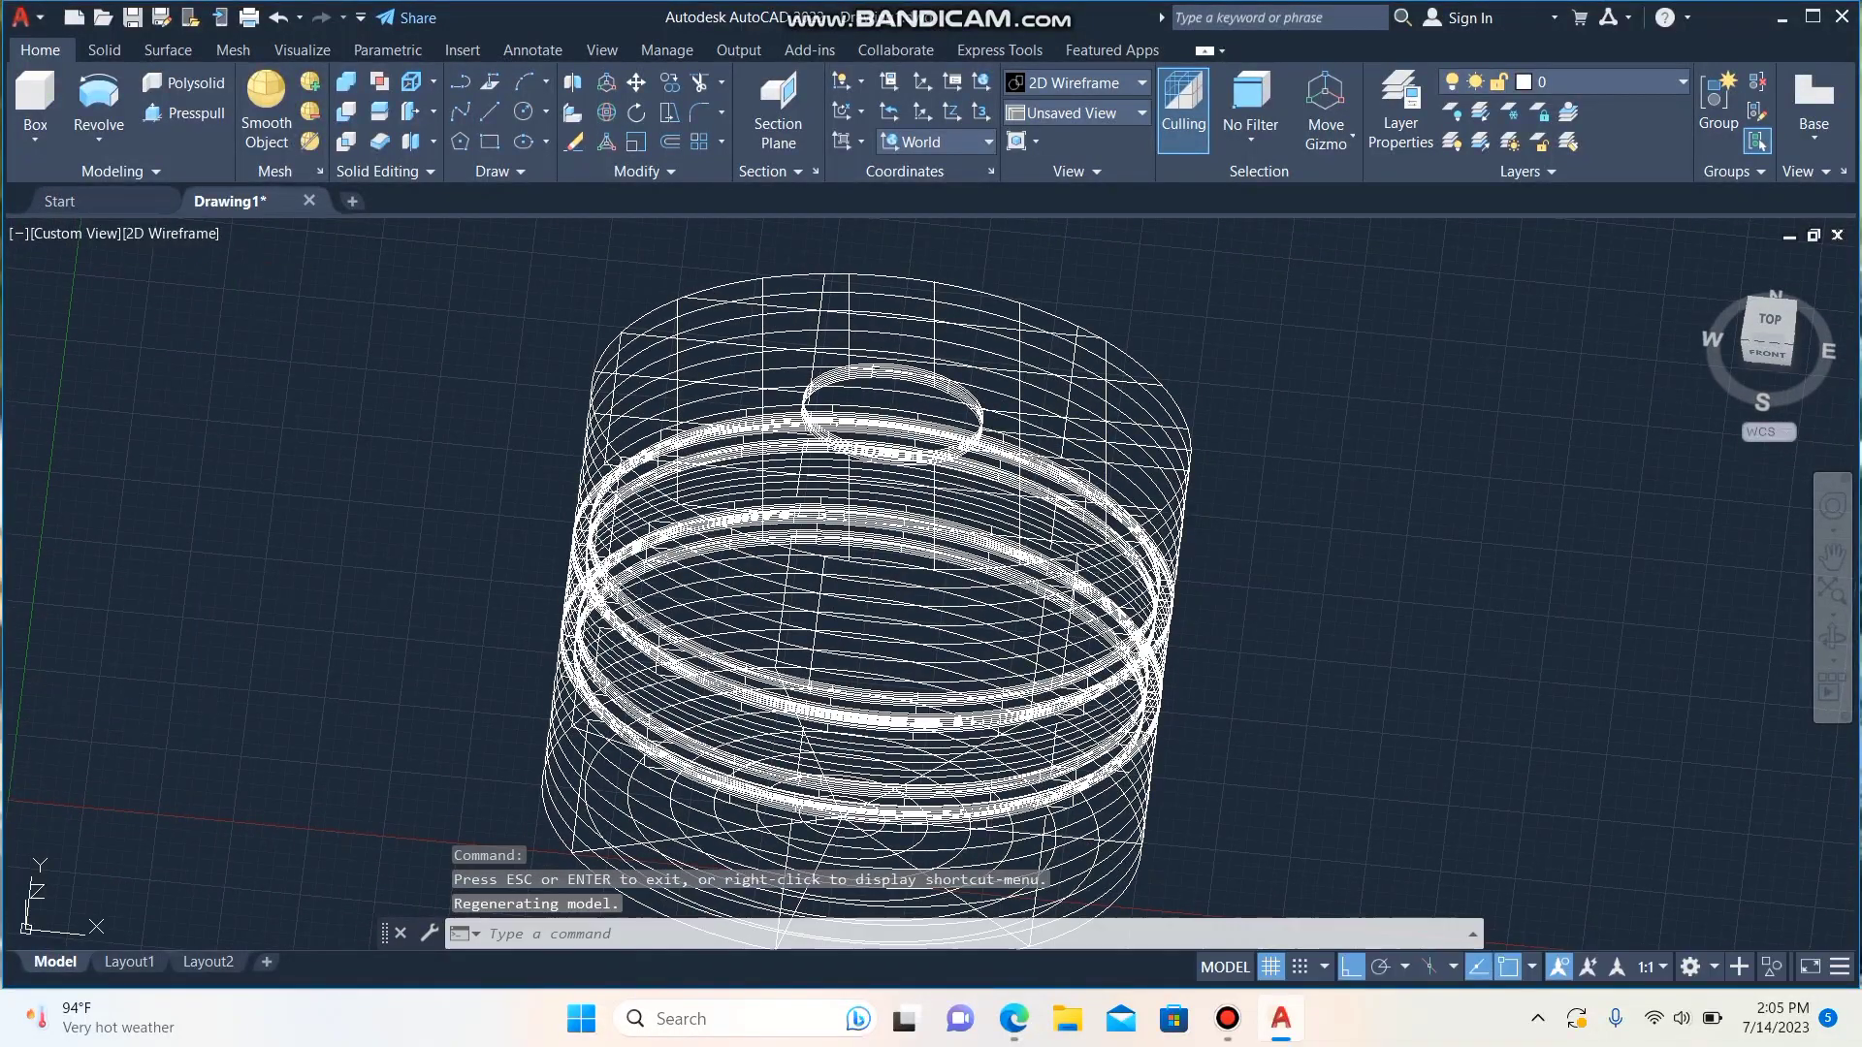
- Try the Realistic visual style, then settle on Conceptual and select all objects
{"action": "left_click", "coordinate": [171, 234]}
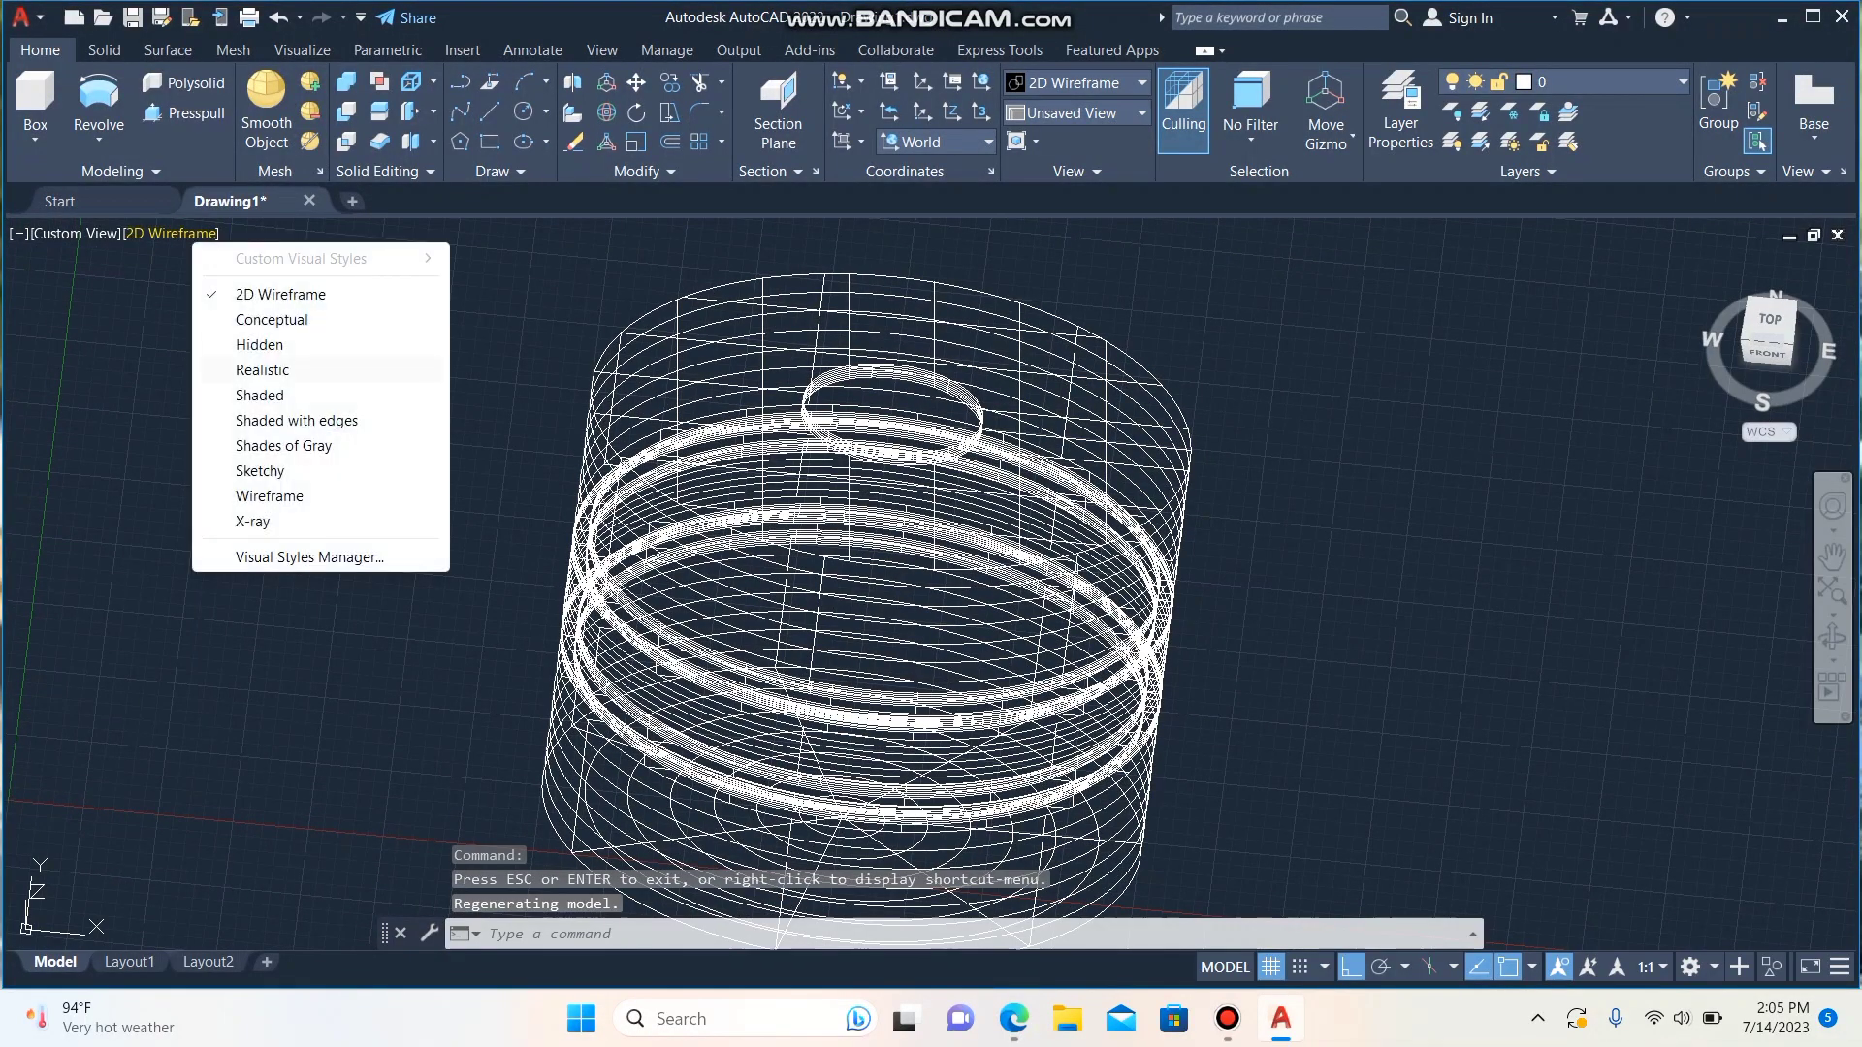
{"action": "left_click", "coordinate": [271, 370]}
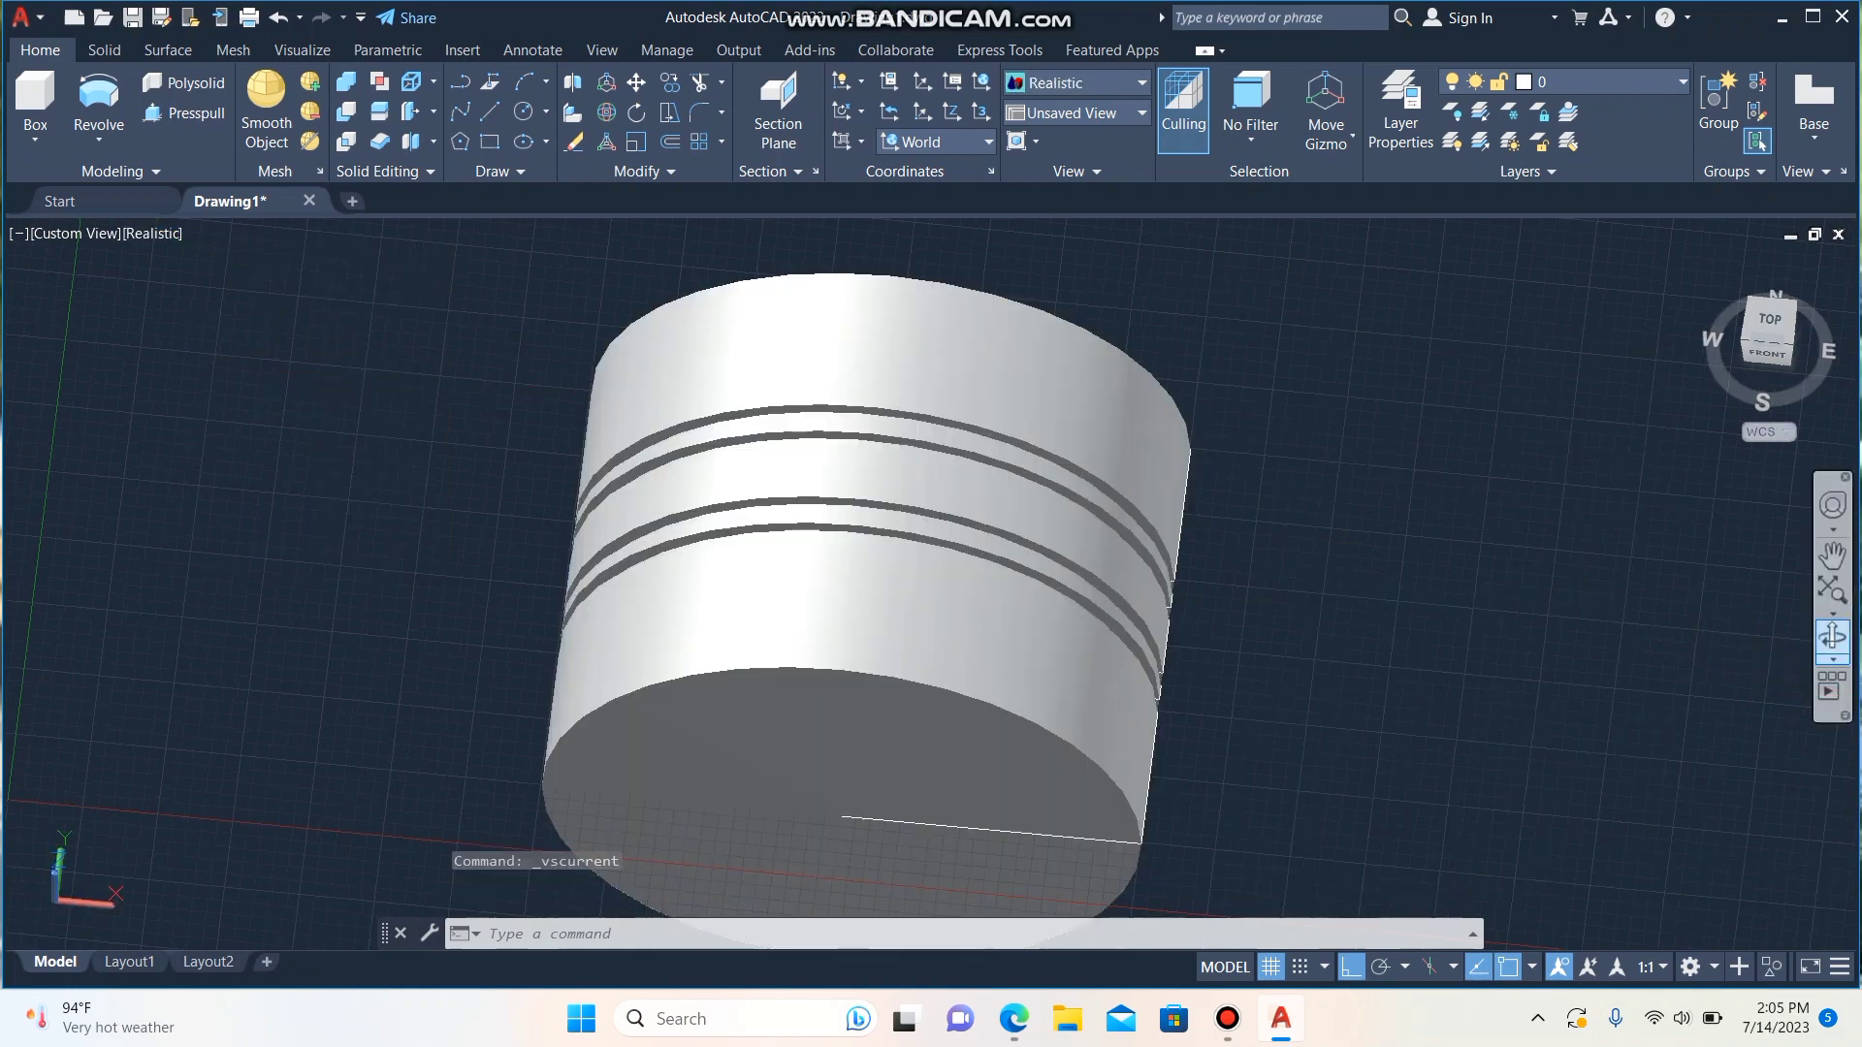
{"action": "mouse_move", "coordinate": [970, 582]}
{"action": "middle_mouse_down", "text": "shift"}
{"action": "mouse_move", "coordinate": [1010, 612]}
{"action": "mouse_move", "coordinate": [1086, 612]}
{"action": "mouse_move", "coordinate": [1011, 612]}
{"action": "middle_mouse_up", "text": "shift"}
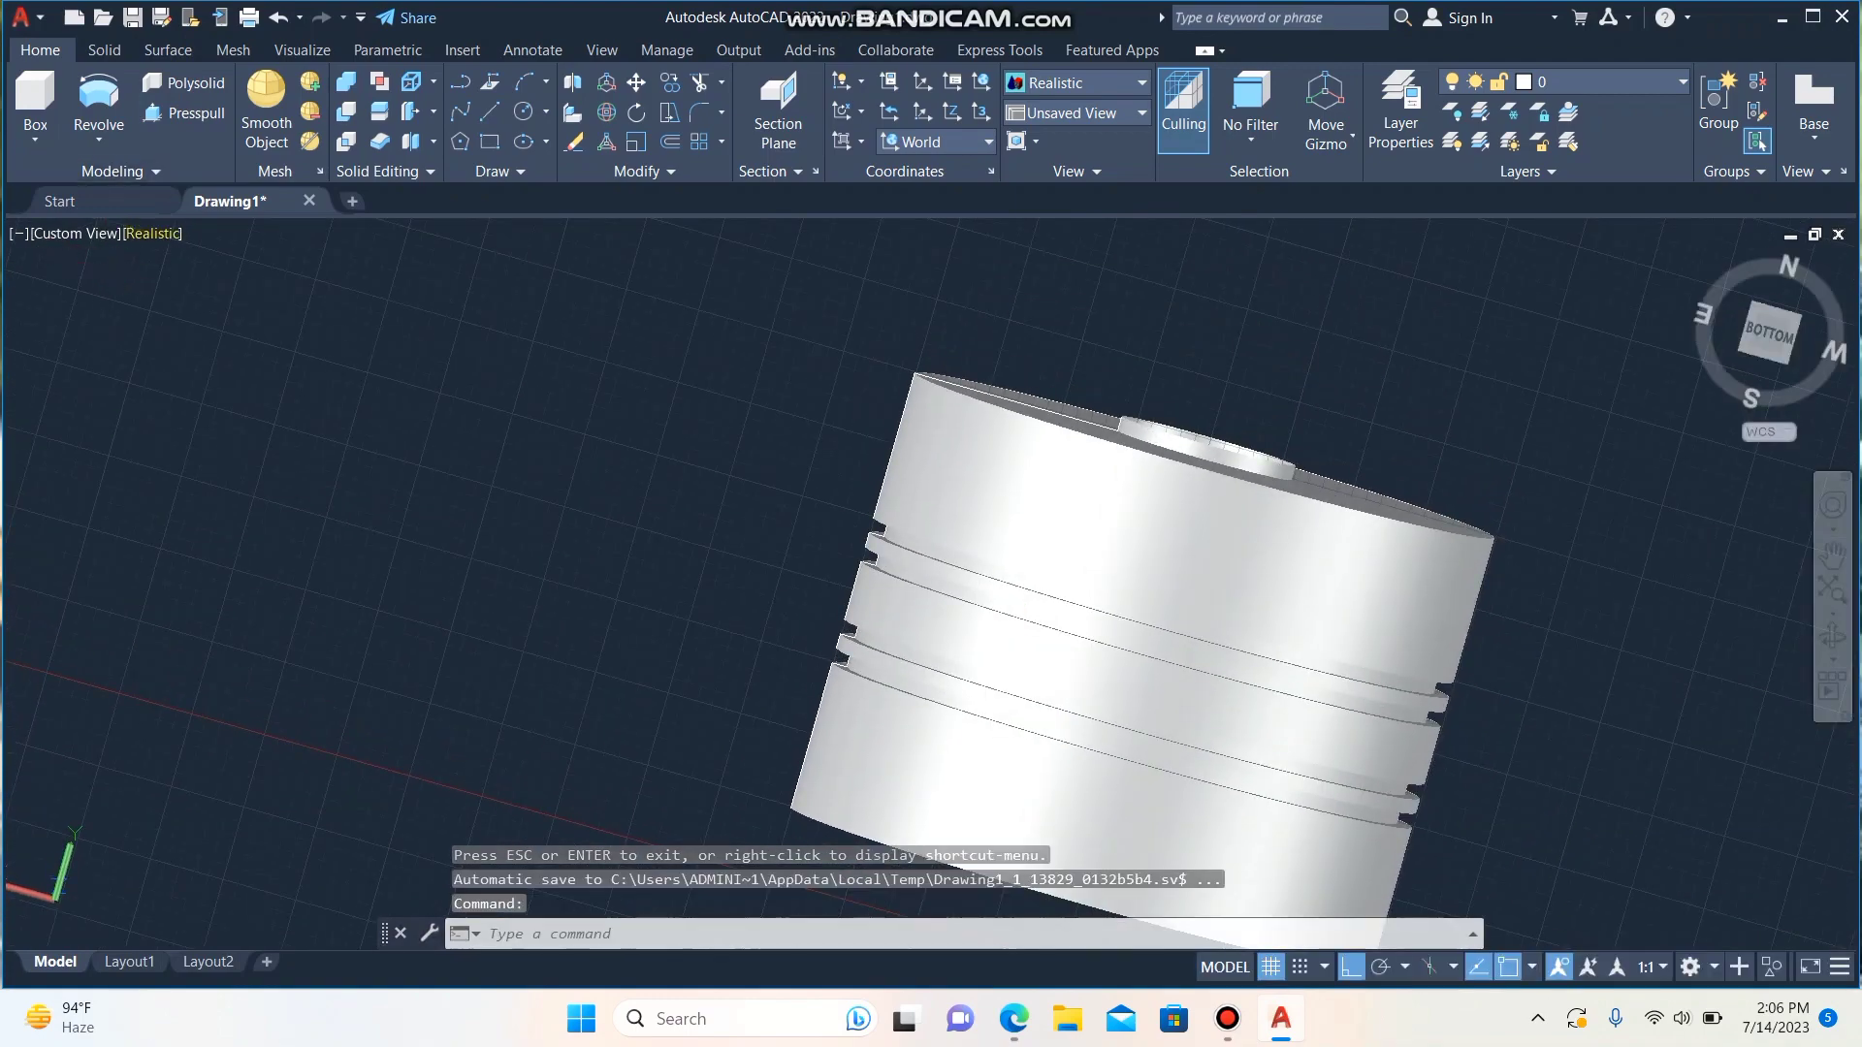
{"action": "left_click", "coordinate": [152, 233]}
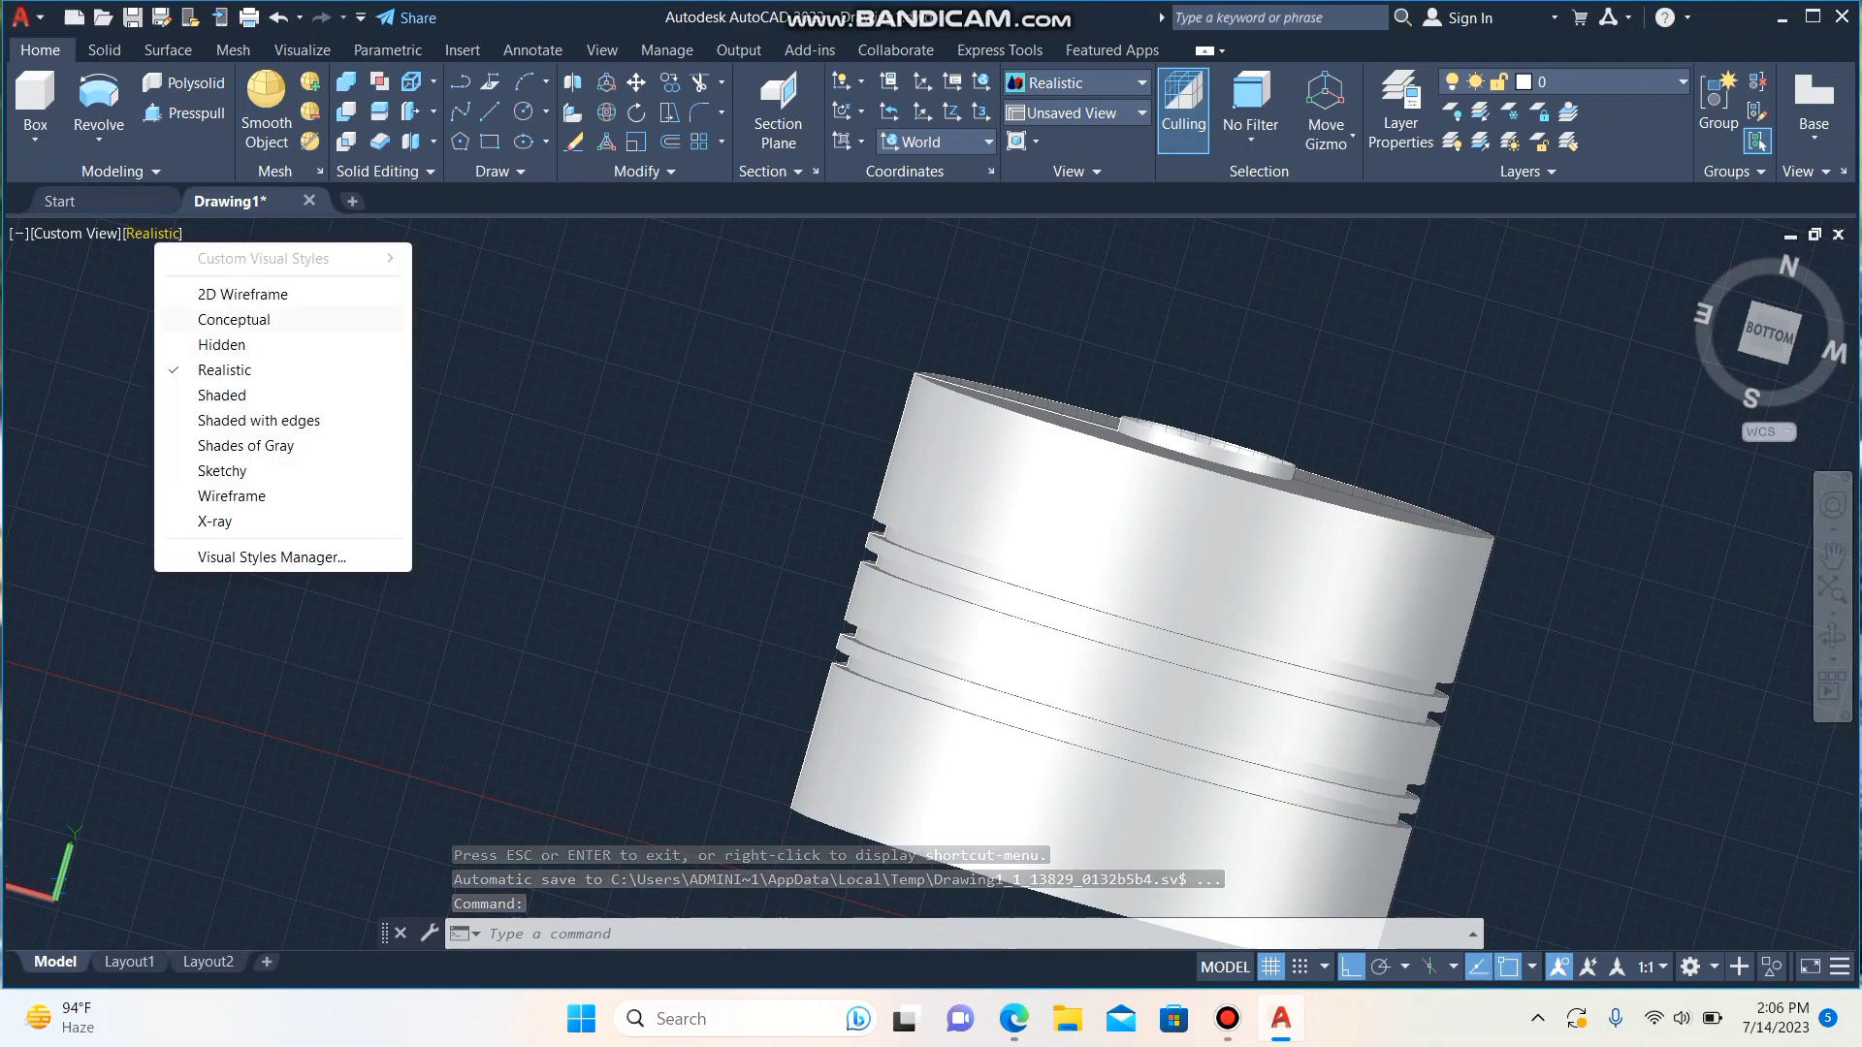
{"action": "left_click", "coordinate": [233, 319]}
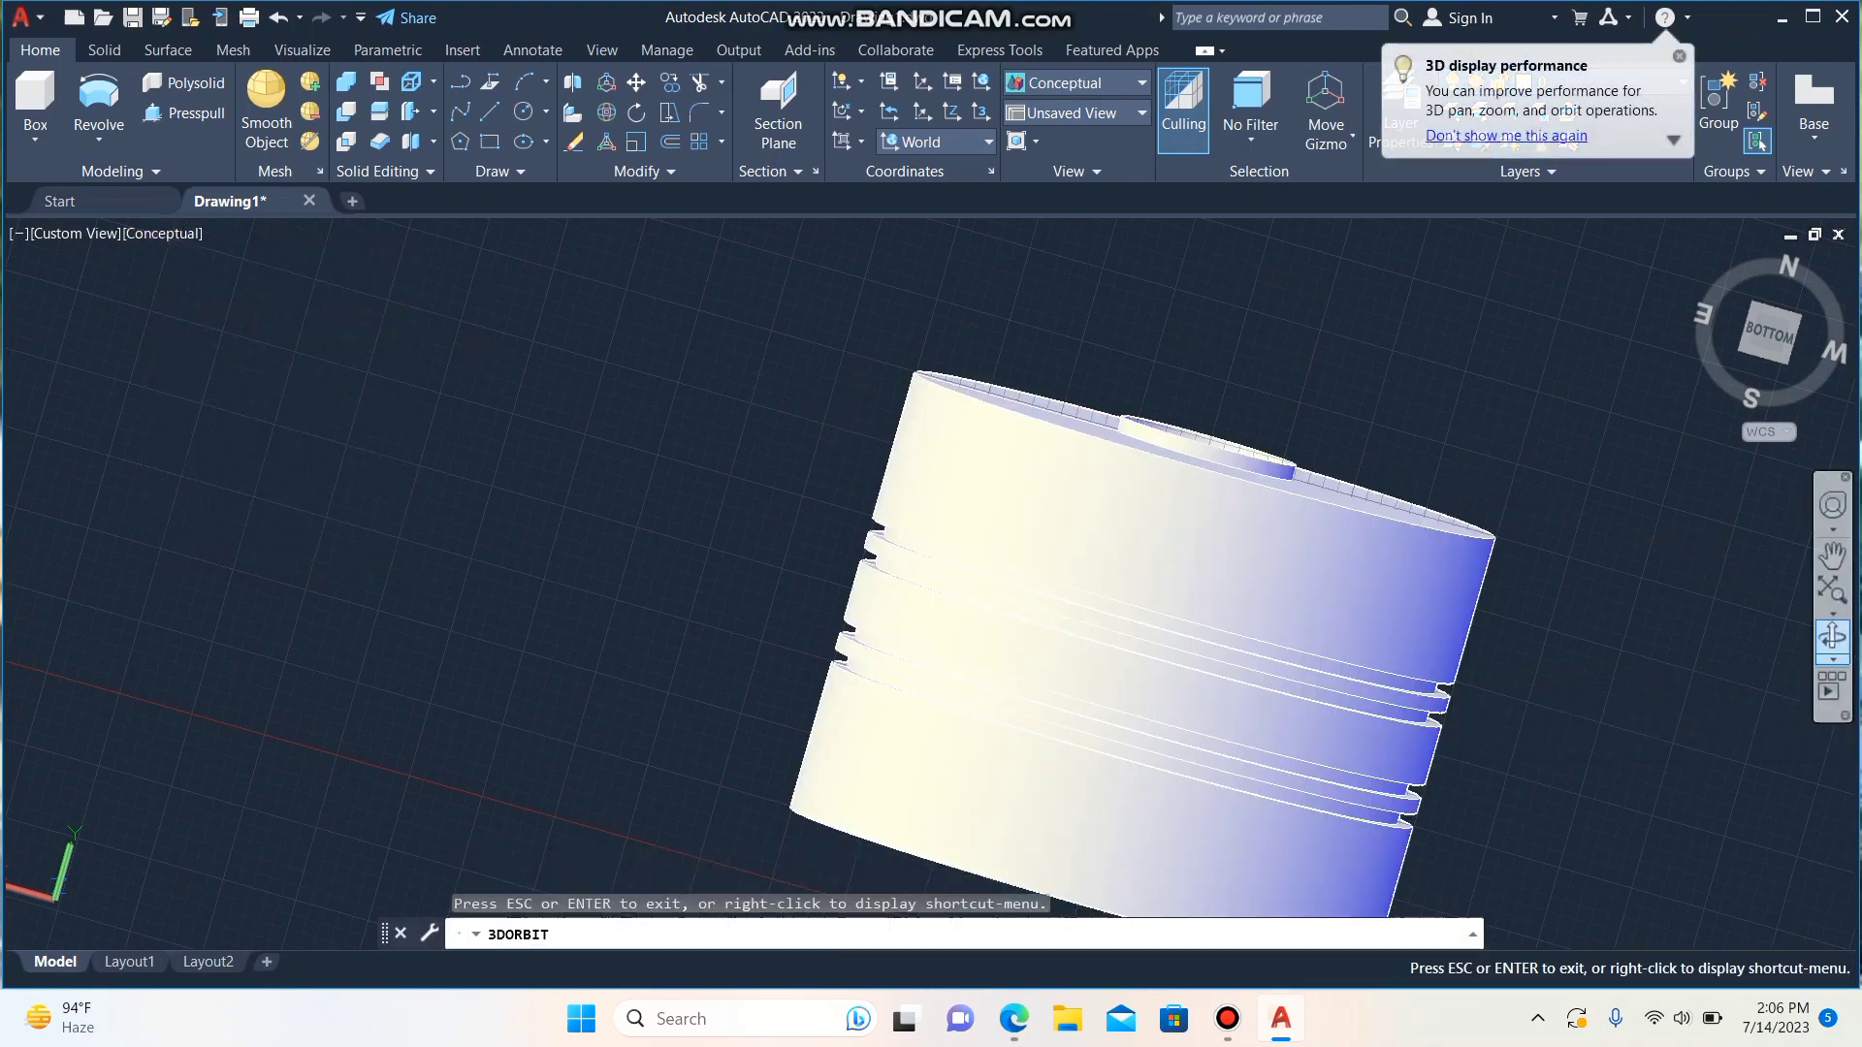
{"action": "key", "text": "ctrl+a"}
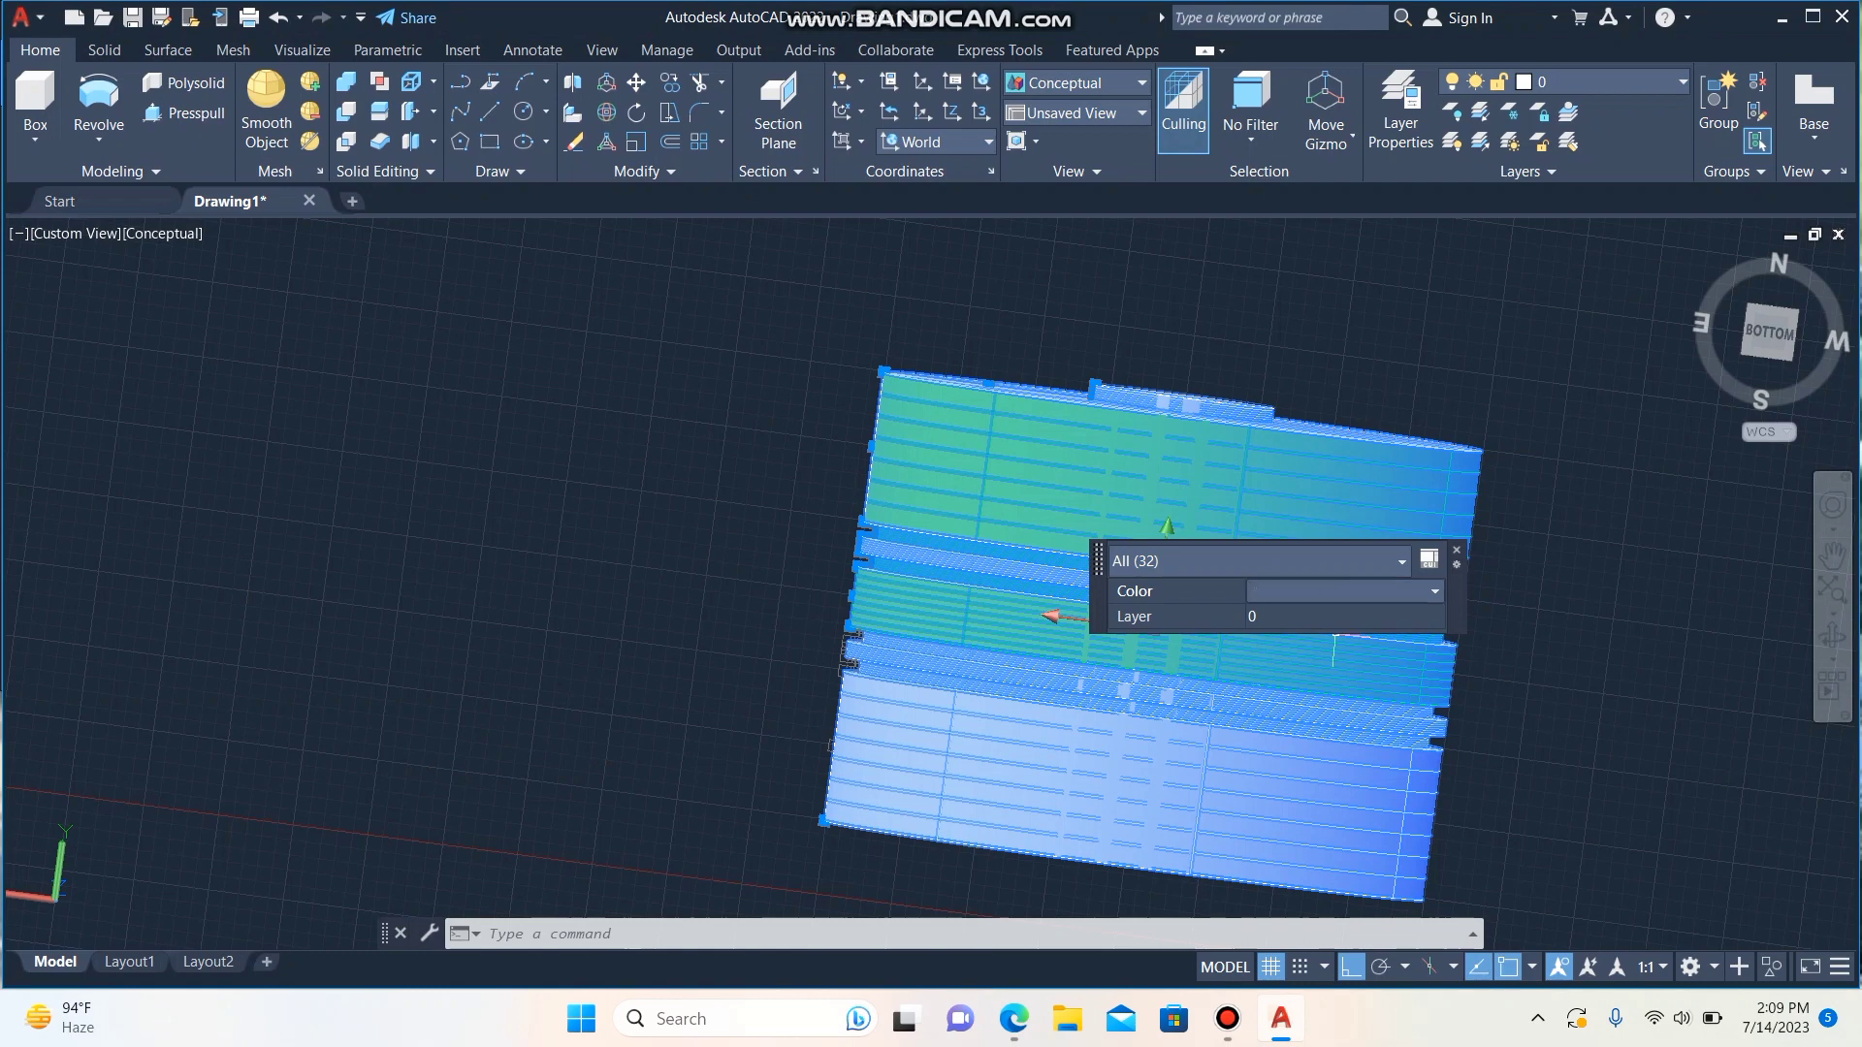
- Set the color of all selected piston objects to Blue in Quick Properties
{"action": "left_click", "coordinate": [1339, 590]}
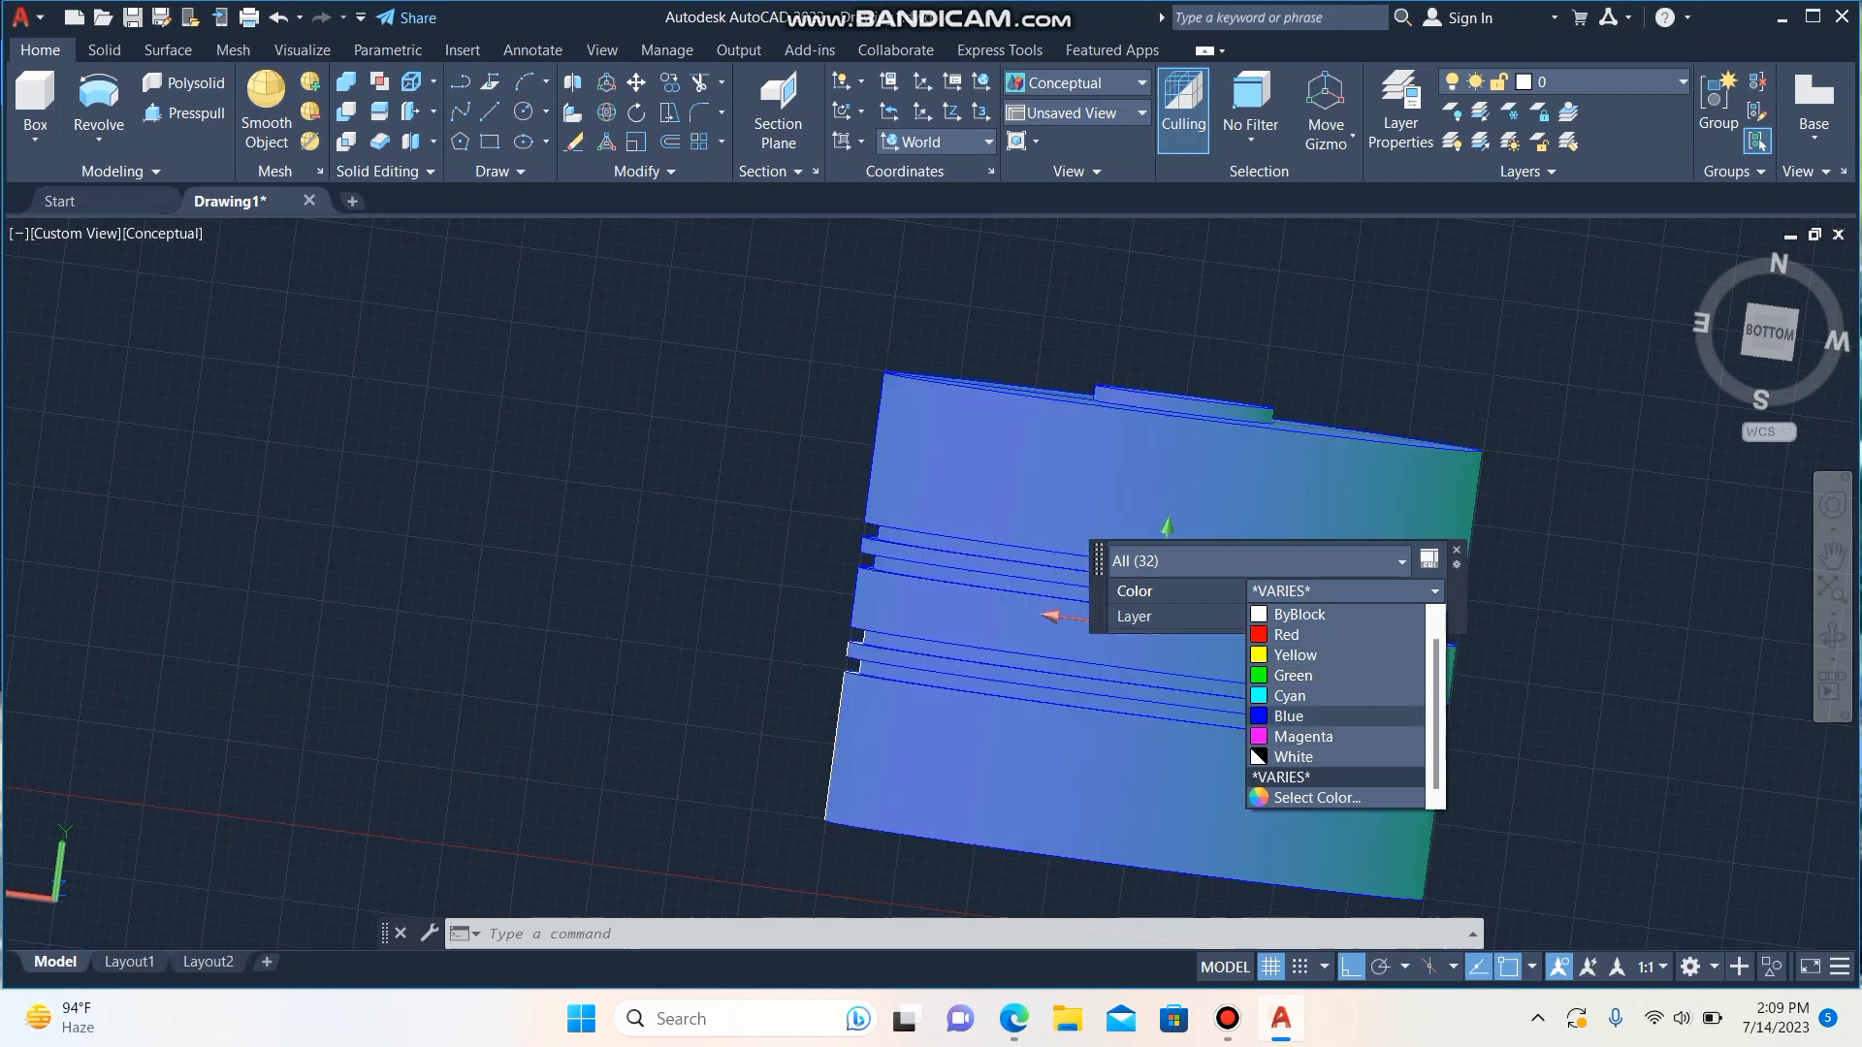
{"action": "left_click", "coordinate": [1257, 717]}
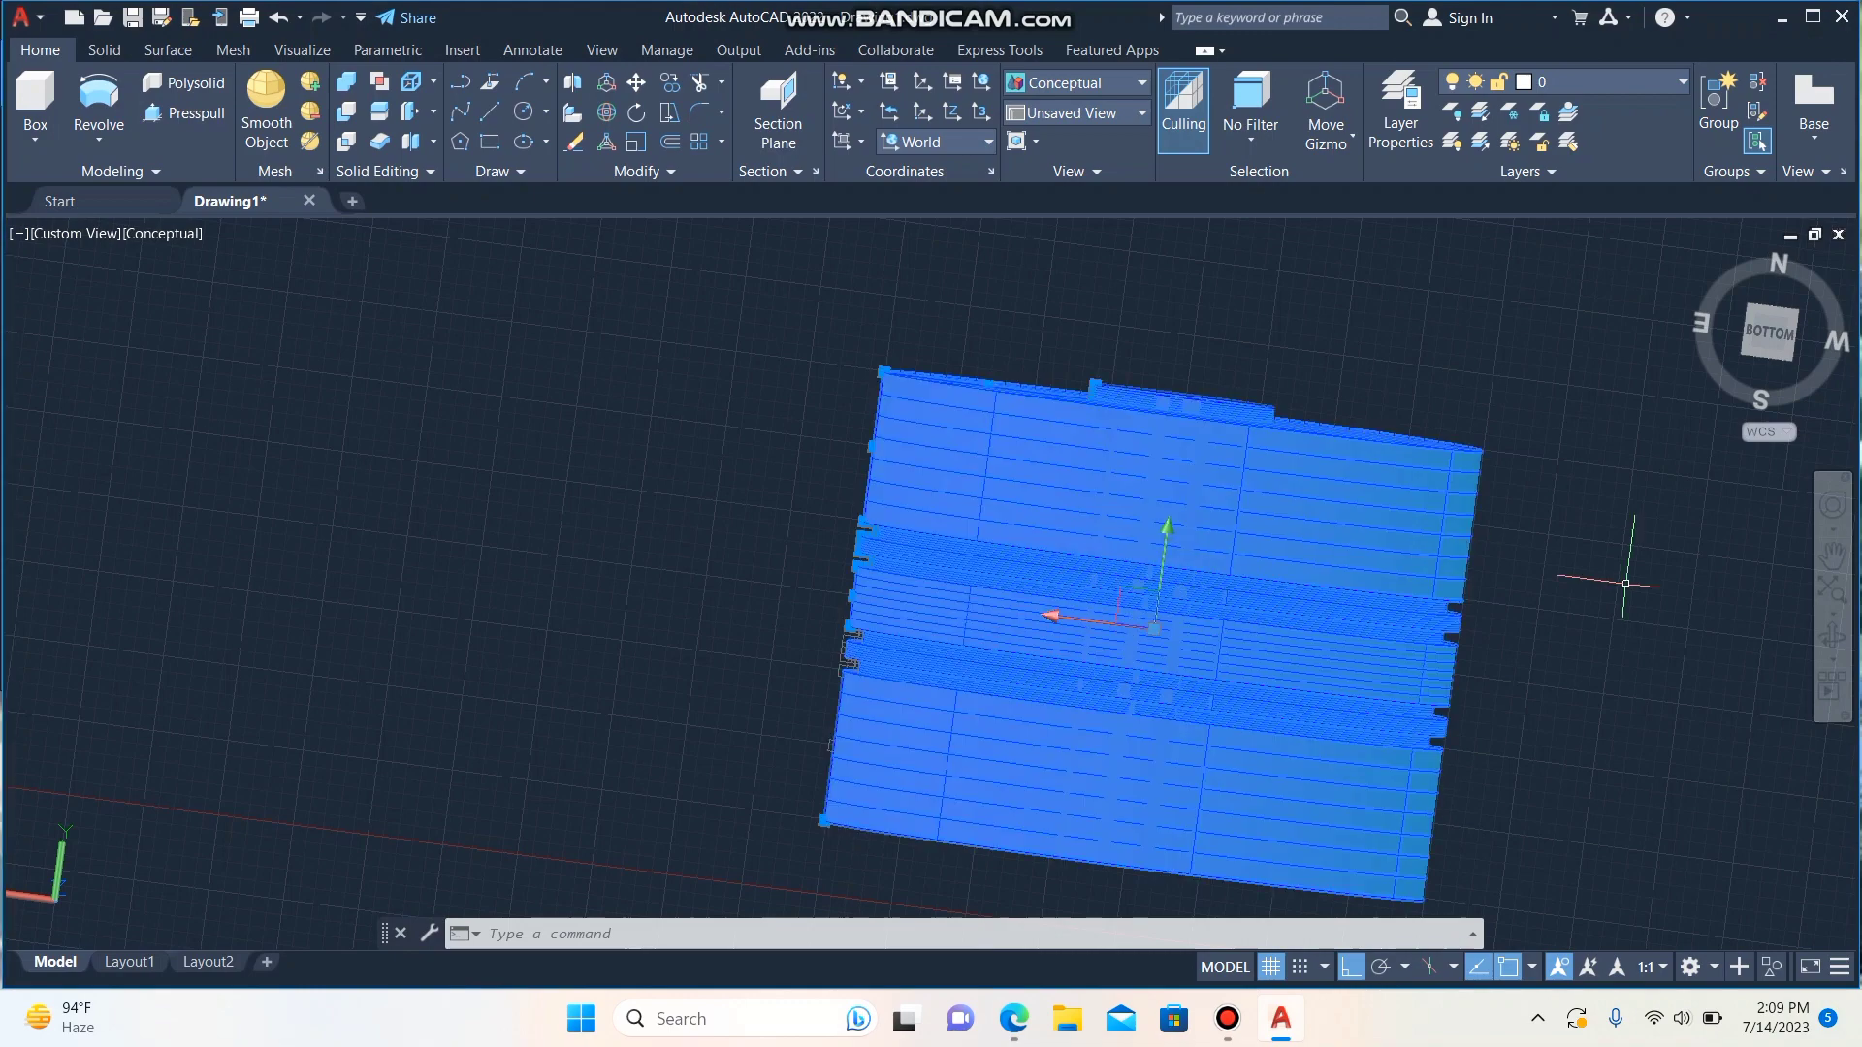
{"action": "left_click", "coordinate": [1831, 637]}
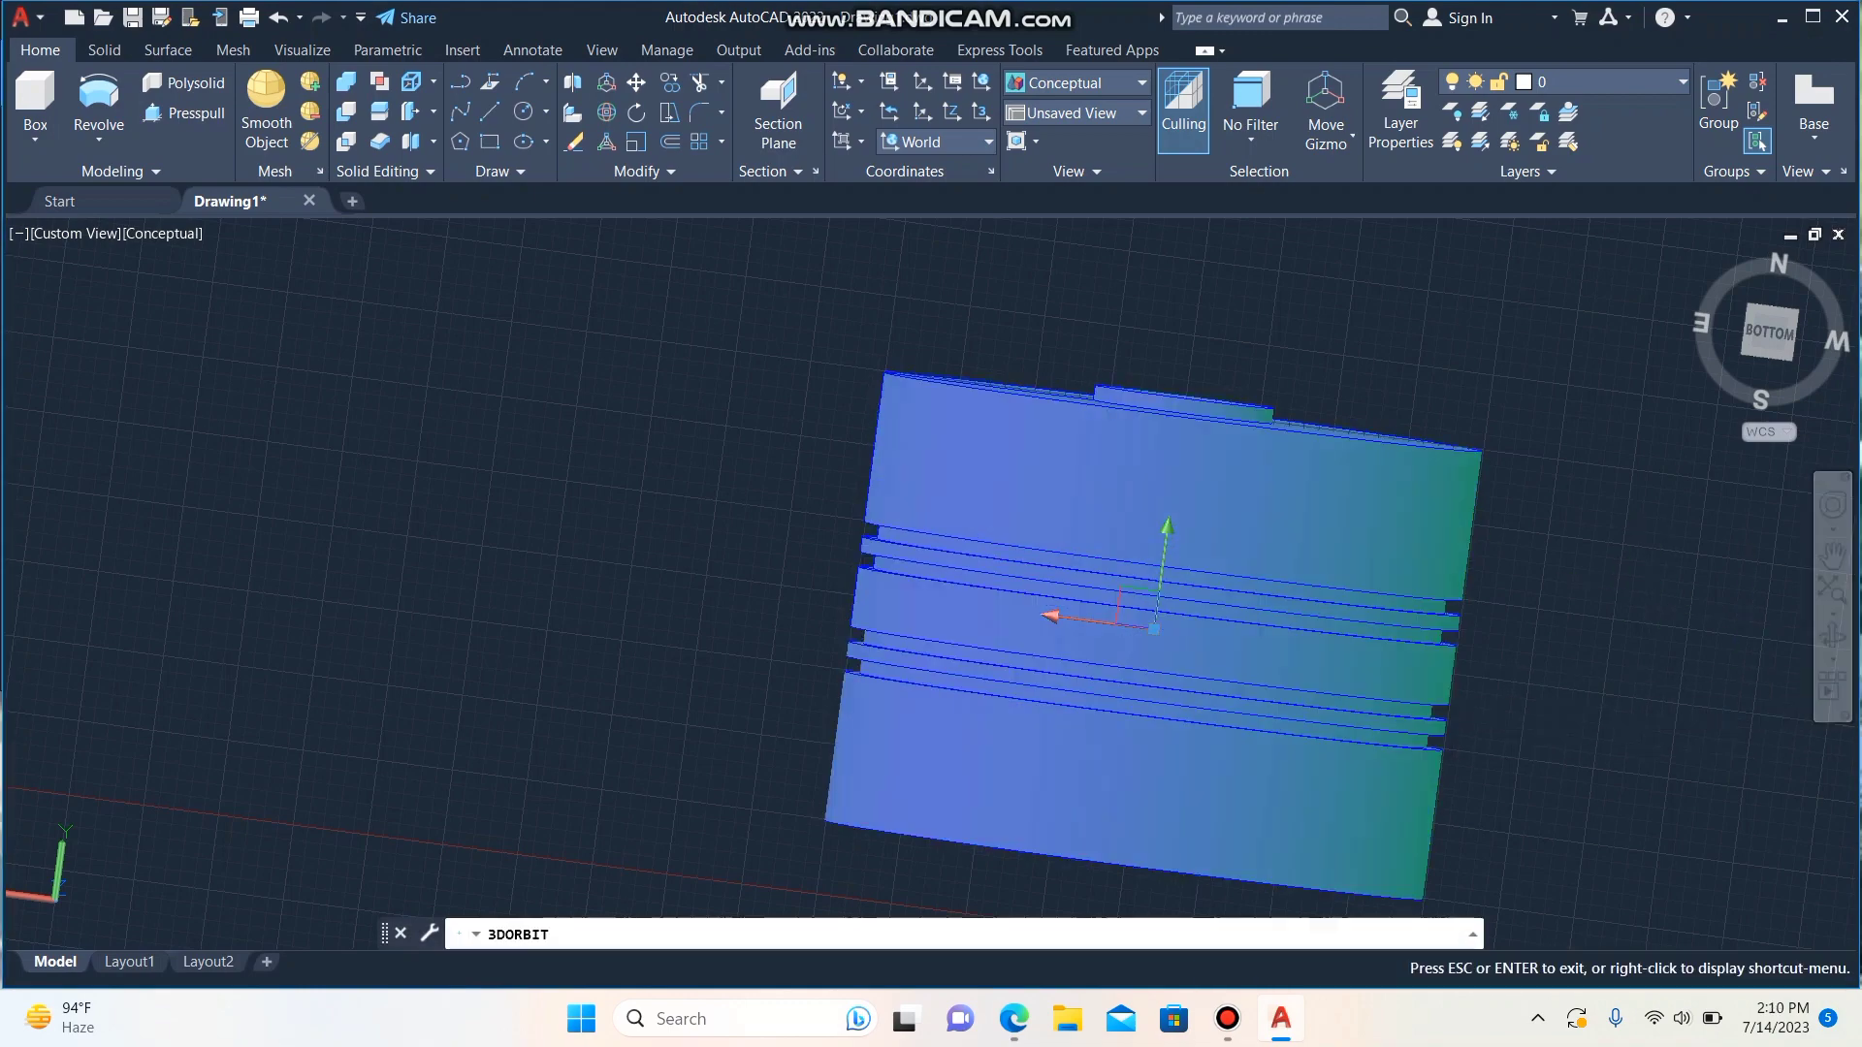
- Orbit the blue piston to a tilted view showing its top boss and grooves
{"action": "left_click_drag", "start_coordinate": [1145, 621], "coordinate": [1154, 631]}
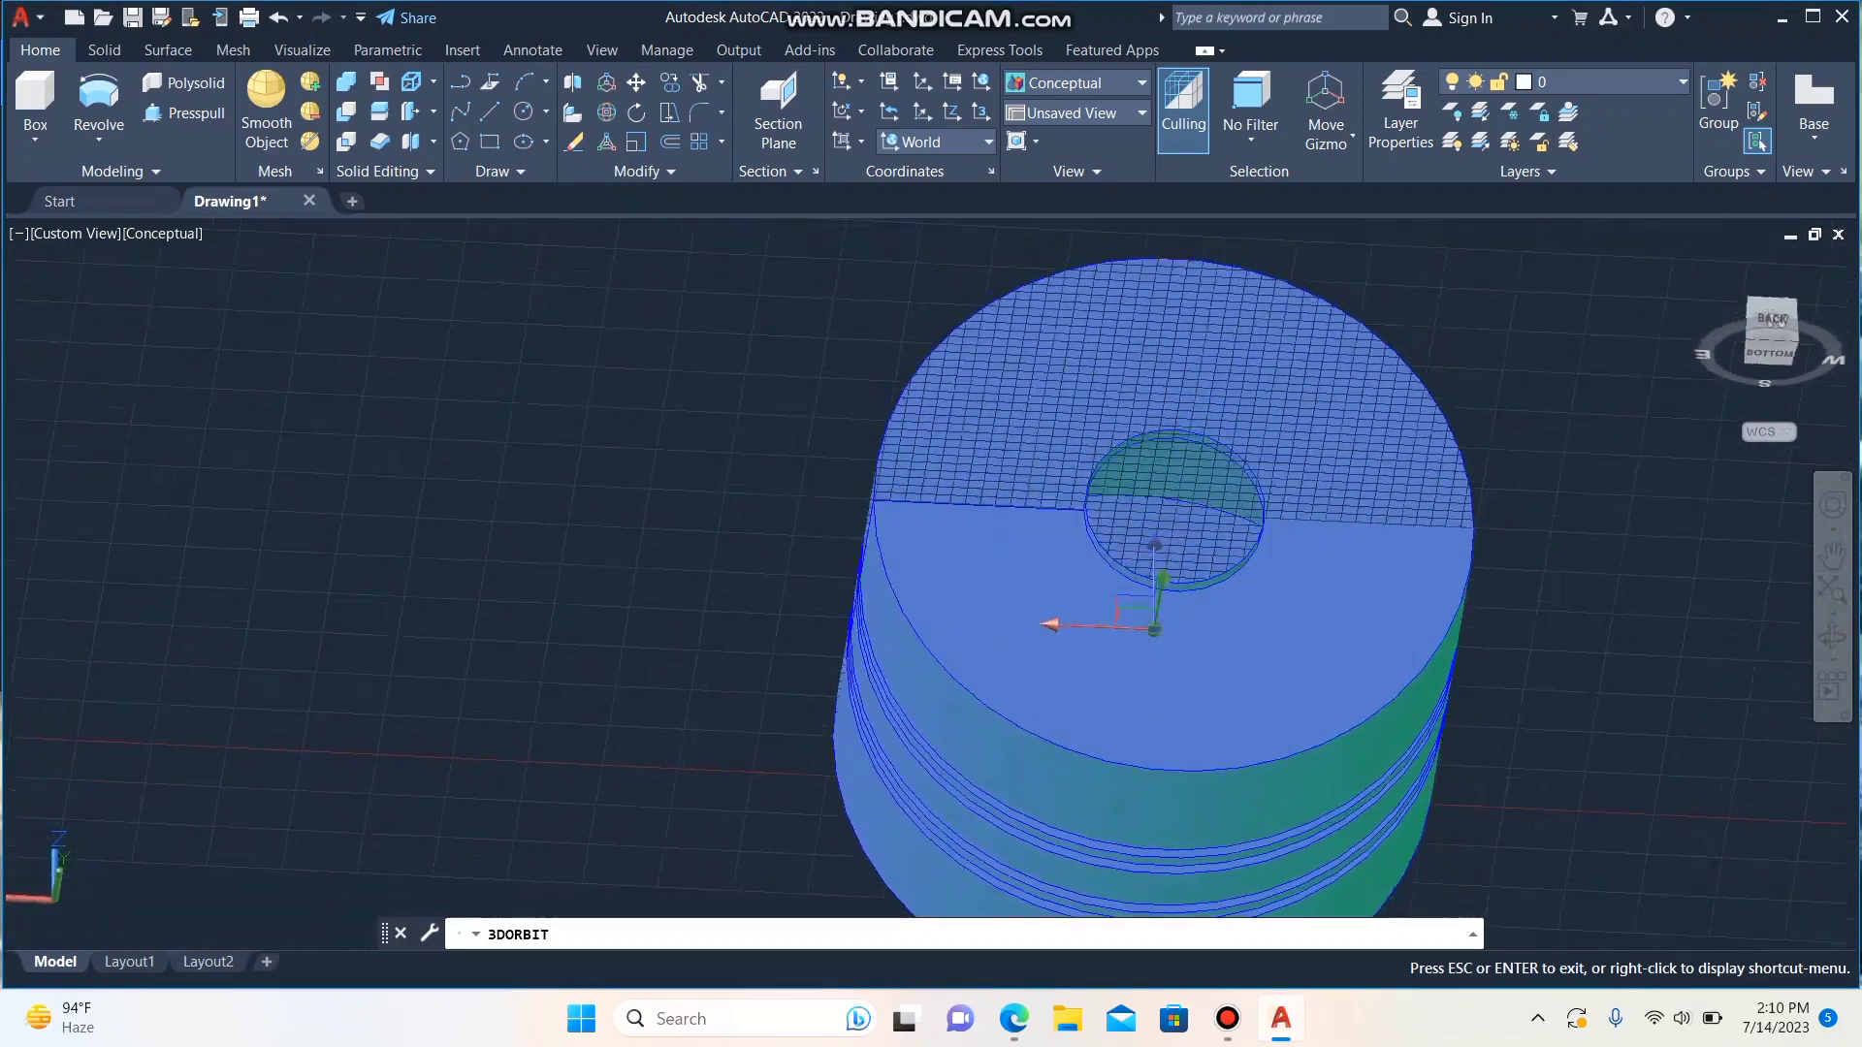
{"action": "left_click_drag", "start_coordinate": [1154, 628], "coordinate": [1152, 609]}
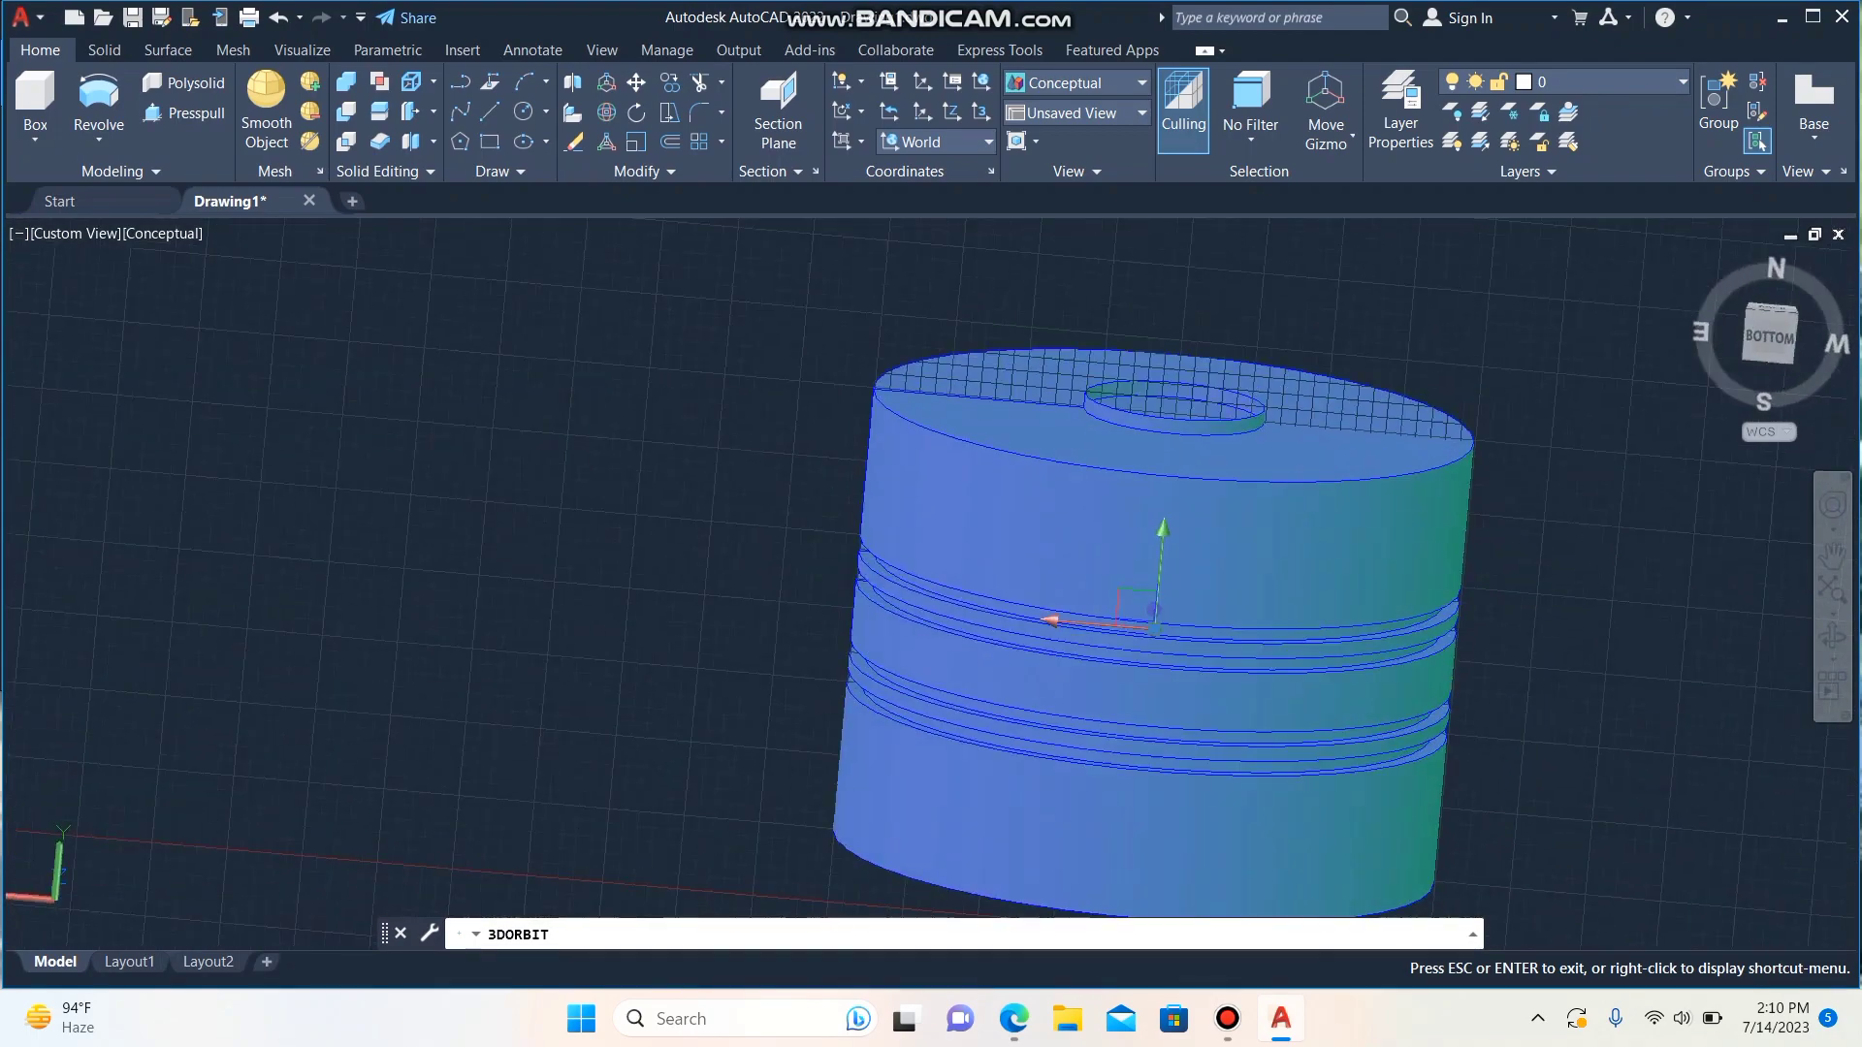